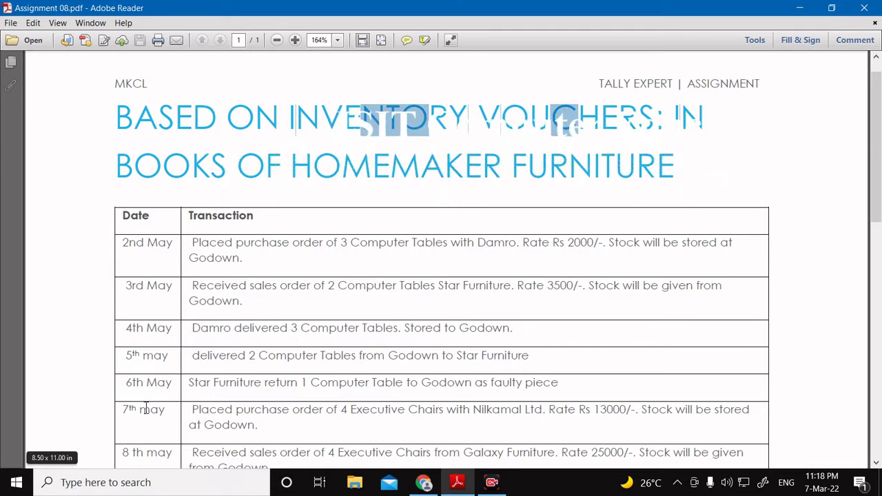
- Read through the inventory voucher assignment's dated transactions and identify the company whose books they belong to
{"action": "scroll", "coordinate": [150, 348], "scroll_direction": "down", "scroll_amount": 4}
{"action": "scroll", "coordinate": [153, 350], "scroll_direction": "down", "scroll_amount": 1}
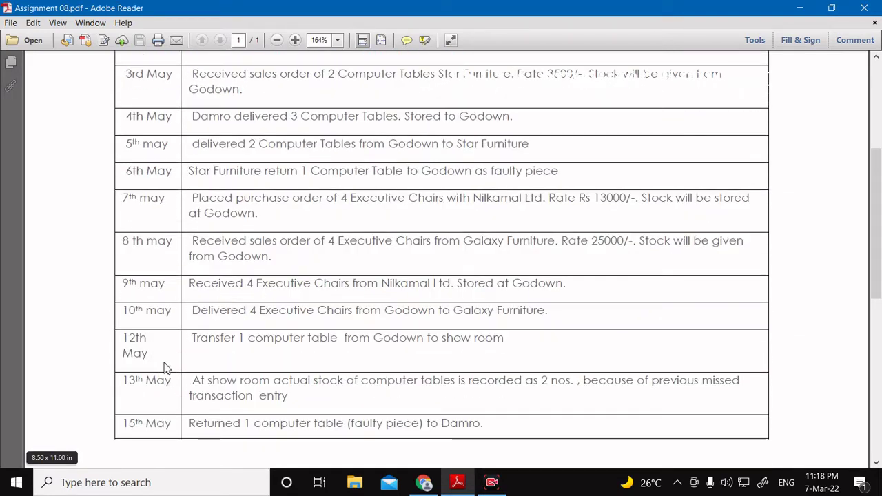
{"action": "scroll", "coordinate": [166, 366], "scroll_direction": "up", "scroll_amount": 4}
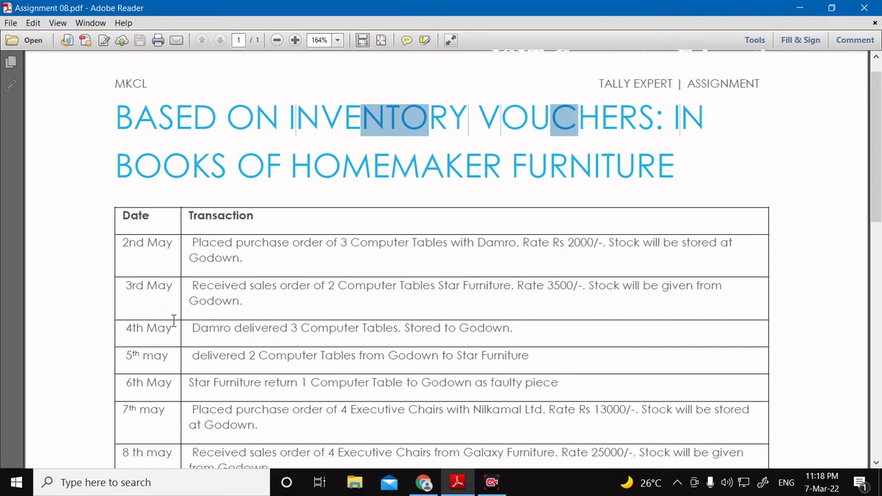
{"action": "left_click_drag", "start_coordinate": [289, 165], "coordinate": [620, 165]}
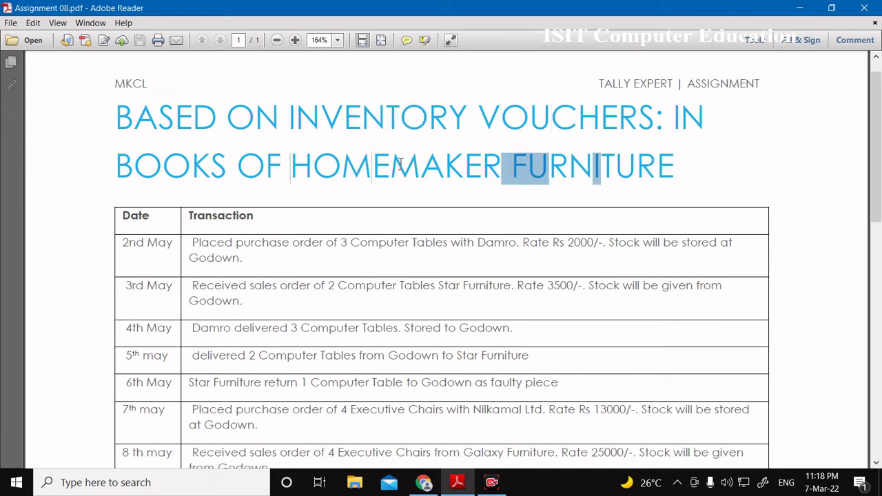
- Find and launch TallyPrime, continuing in Educational Mode
{"action": "left_click", "coordinate": [799, 7]}
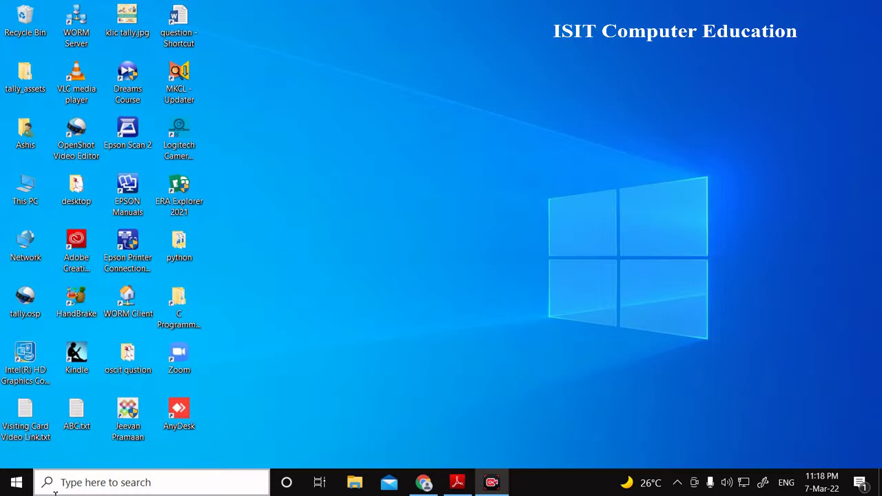
{"action": "left_click", "coordinate": [127, 481]}
{"action": "type", "text": "TALL"}
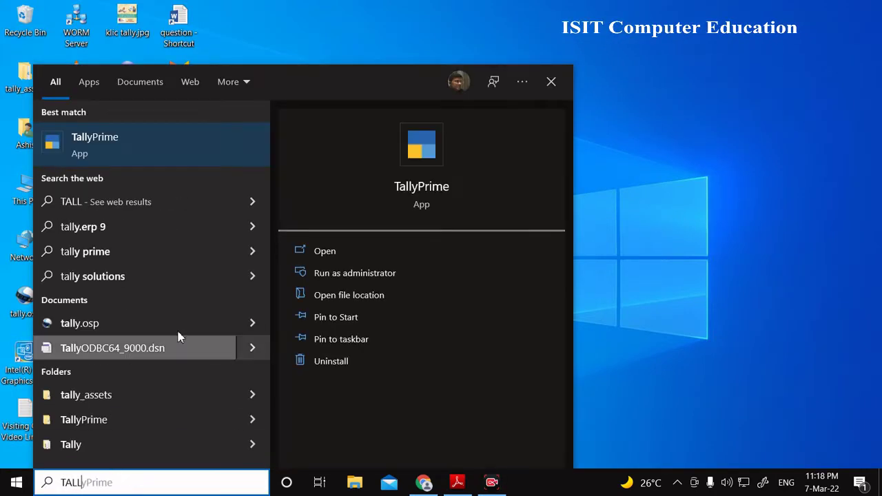
{"action": "left_click", "coordinate": [335, 250]}
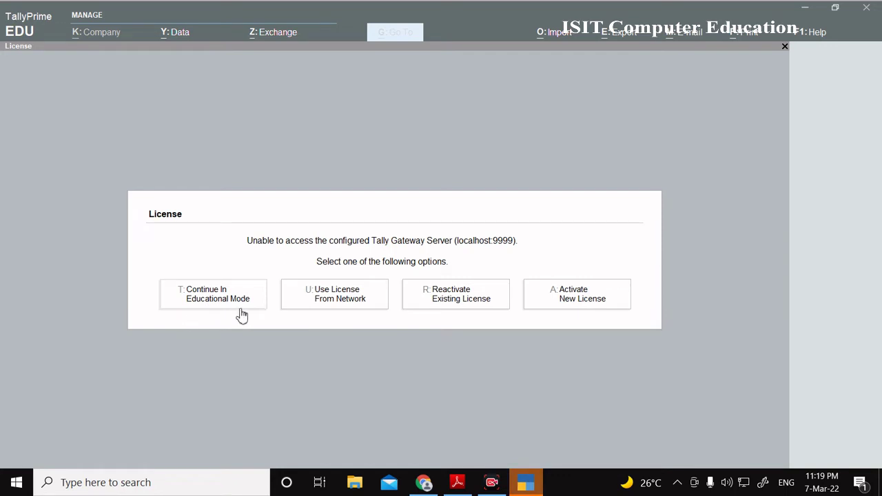
{"action": "left_click", "coordinate": [225, 303]}
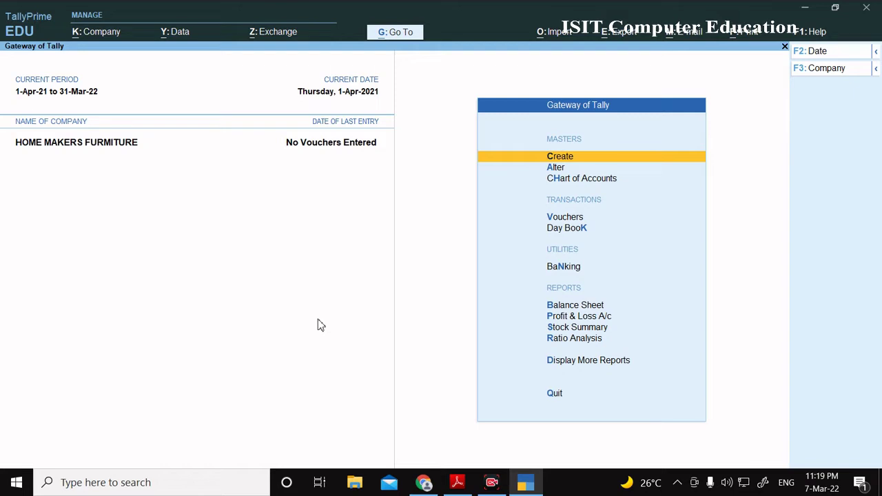
- Select HOME MAKERS FURMITURE from the list of companies as the company to work in
{"action": "left_click", "coordinate": [874, 73]}
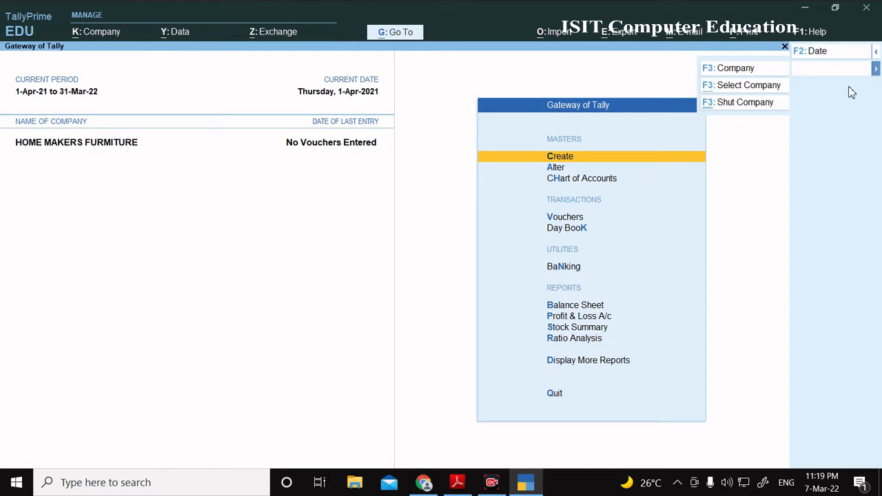
{"action": "left_click", "coordinate": [744, 87]}
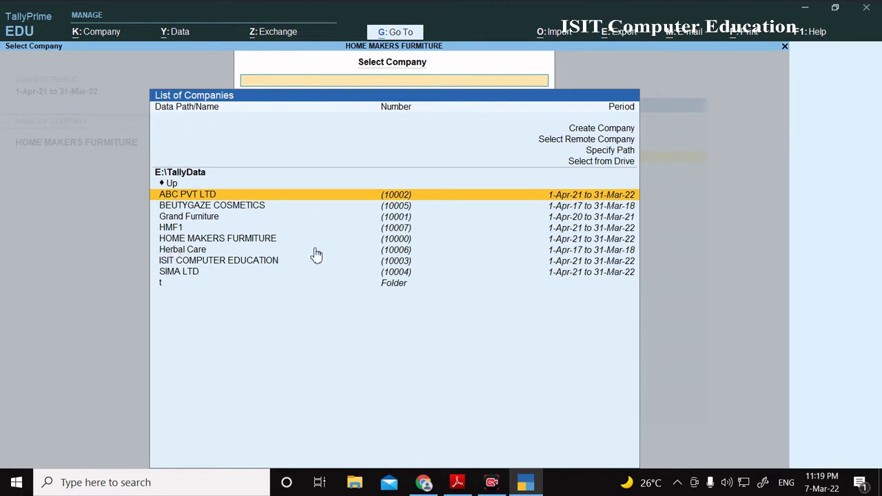
{"action": "left_click", "coordinate": [271, 242]}
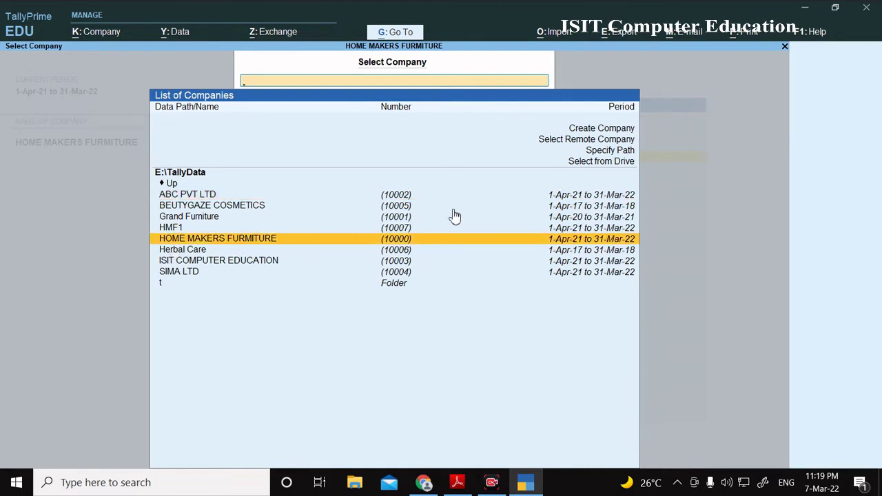
{"action": "key", "text": "Return"}
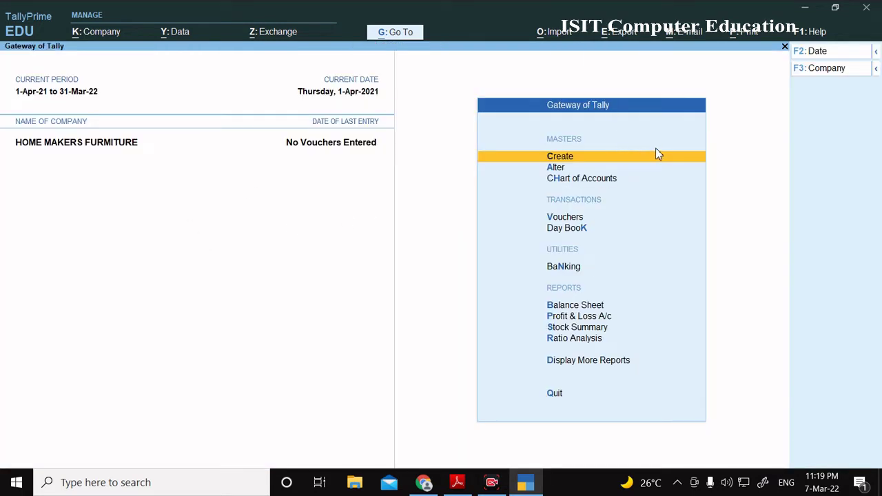
- Switch to the assignment PDF in Adobe Reader and examine the 2nd May purchase order transaction and its storage location
{"action": "left_click", "coordinate": [805, 8]}
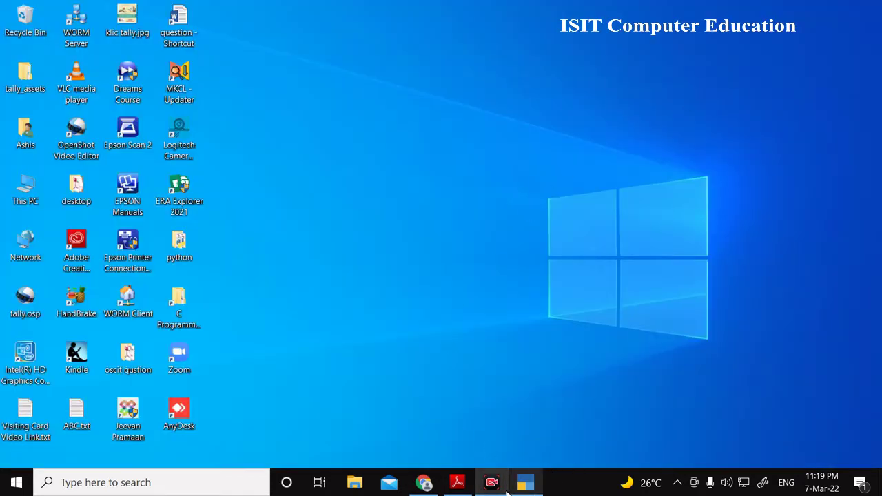
{"action": "left_click", "coordinate": [457, 482]}
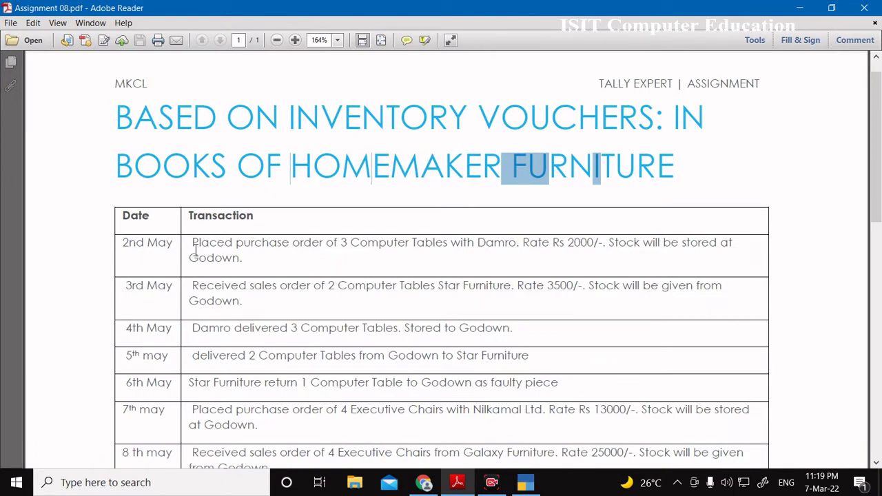
{"action": "left_click_drag", "start_coordinate": [193, 244], "coordinate": [352, 252]}
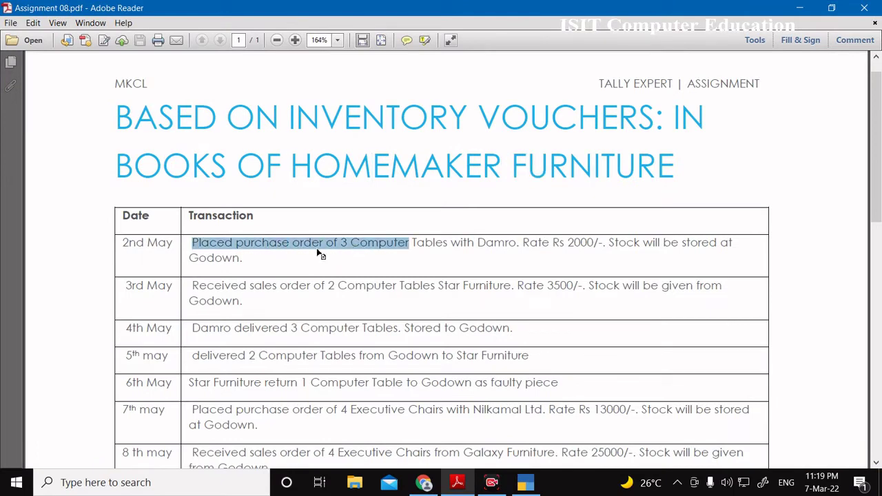
{"action": "left_click", "coordinate": [282, 250]}
{"action": "left_click_drag", "start_coordinate": [237, 243], "coordinate": [331, 240]}
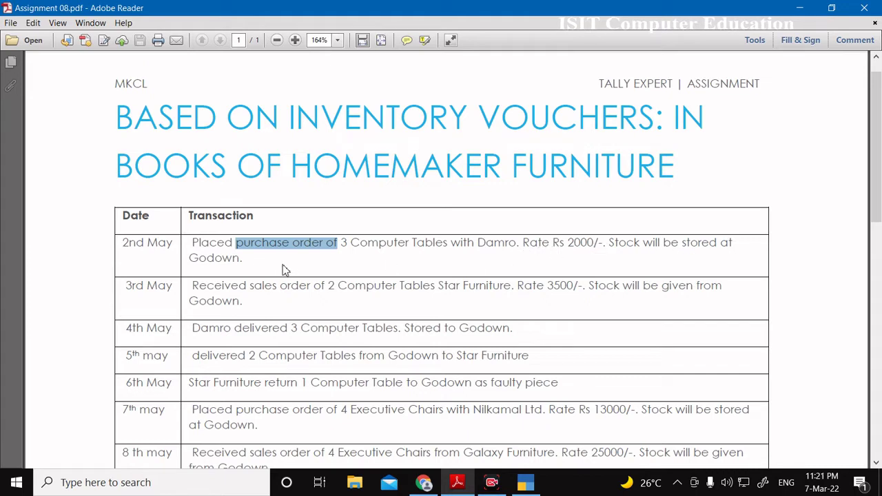
{"action": "left_click_drag", "start_coordinate": [244, 262], "coordinate": [190, 265]}
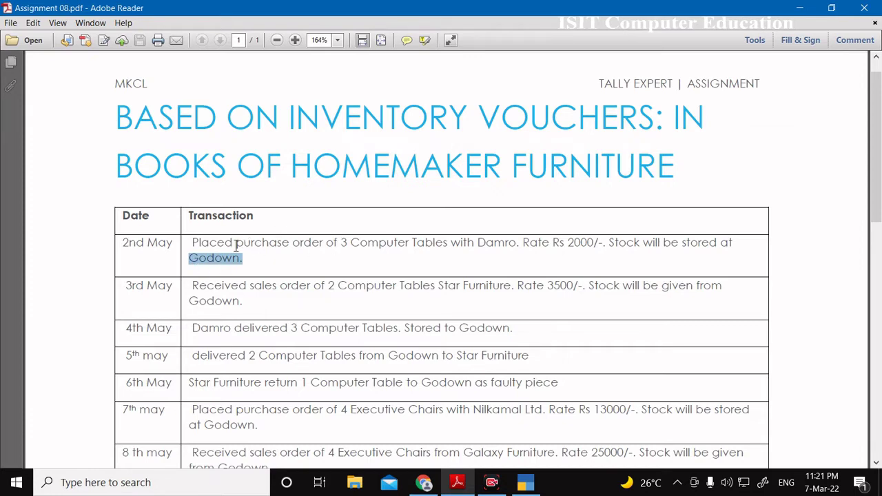
{"action": "left_click_drag", "start_coordinate": [236, 246], "coordinate": [314, 241]}
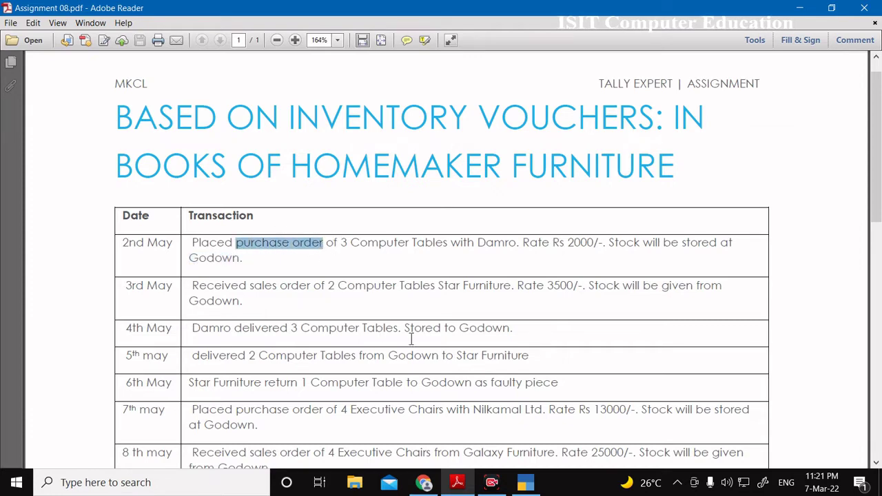
- Switch to TallyPrime, start a voucher and change its type to Purchase Order, activating that inactive voucher type
{"action": "left_click", "coordinate": [526, 484]}
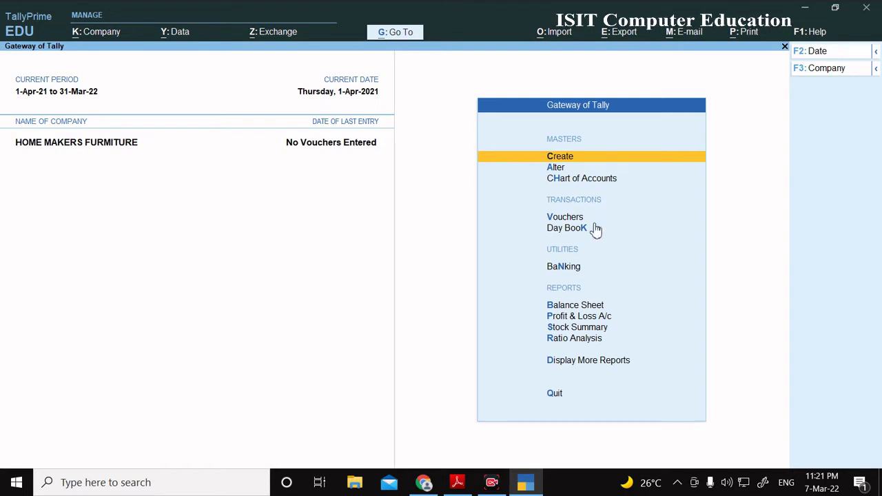
{"action": "left_click", "coordinate": [566, 217]}
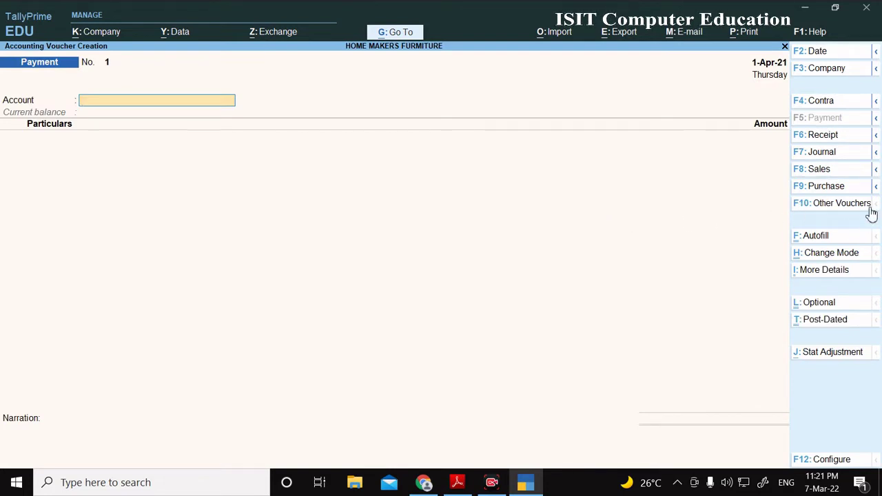
{"action": "left_click", "coordinate": [876, 187]}
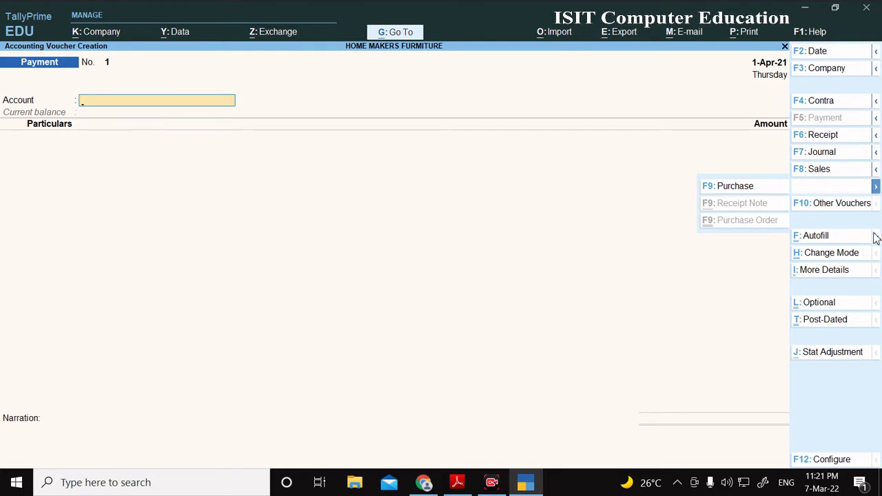
{"action": "left_click", "coordinate": [844, 206]}
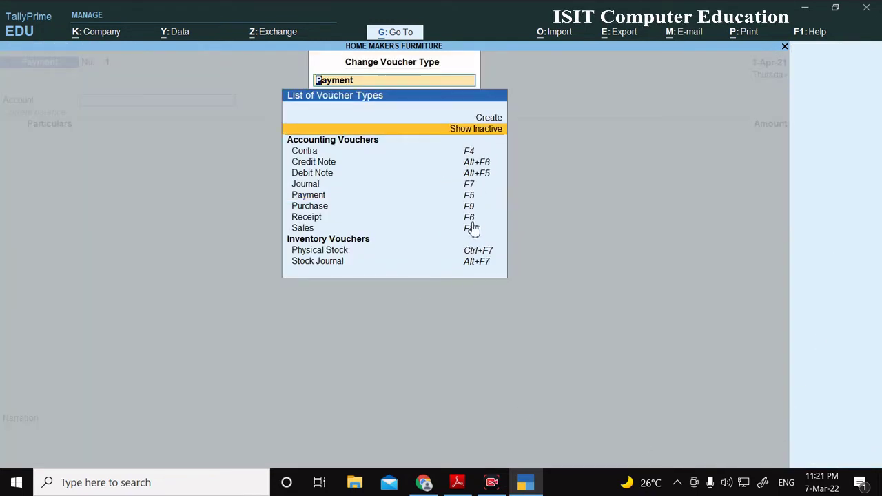
{"action": "key", "text": "Return"}
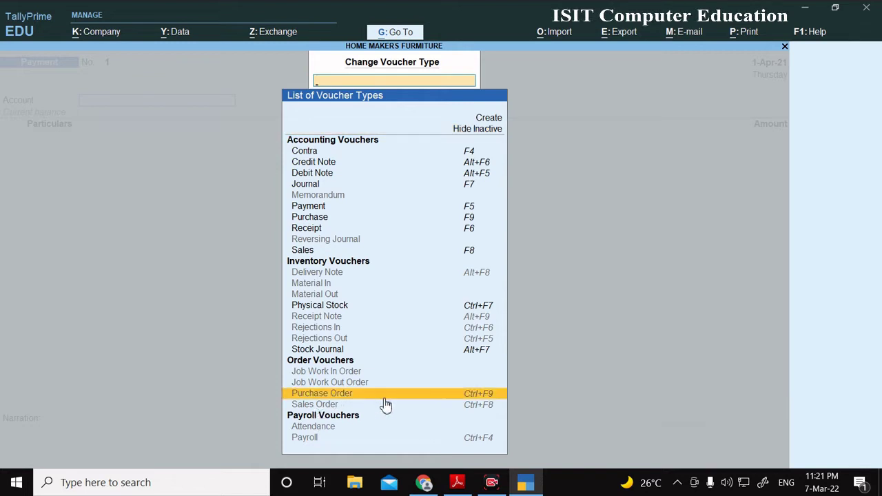
{"action": "left_click", "coordinate": [461, 390]}
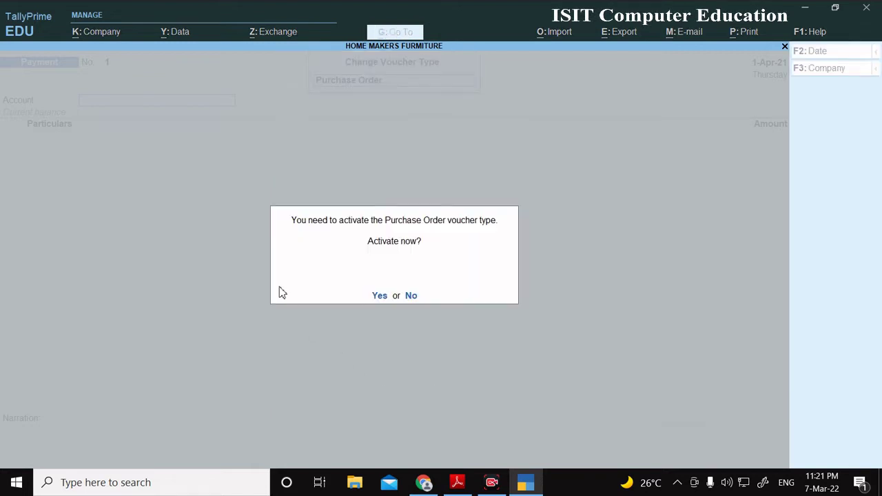
{"action": "left_click", "coordinate": [379, 296]}
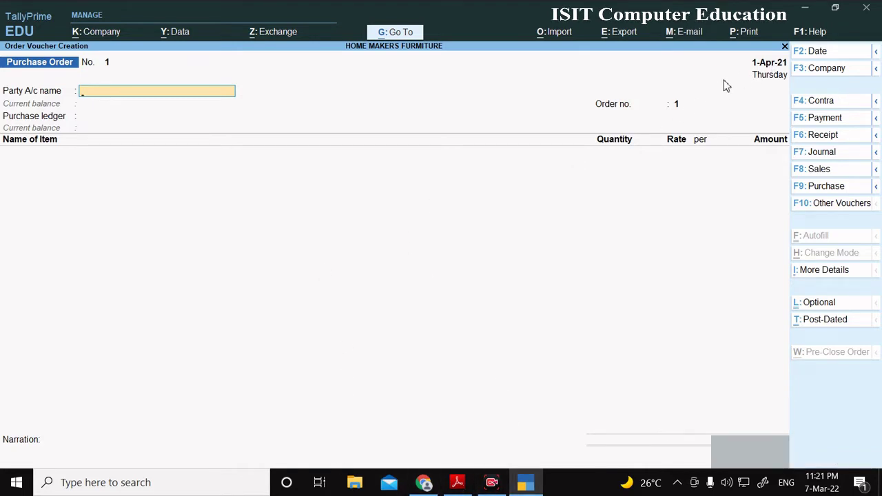
- Set the purchase order's voucher date to 1-5 (1 May 2021)
{"action": "key", "text": "F2"}
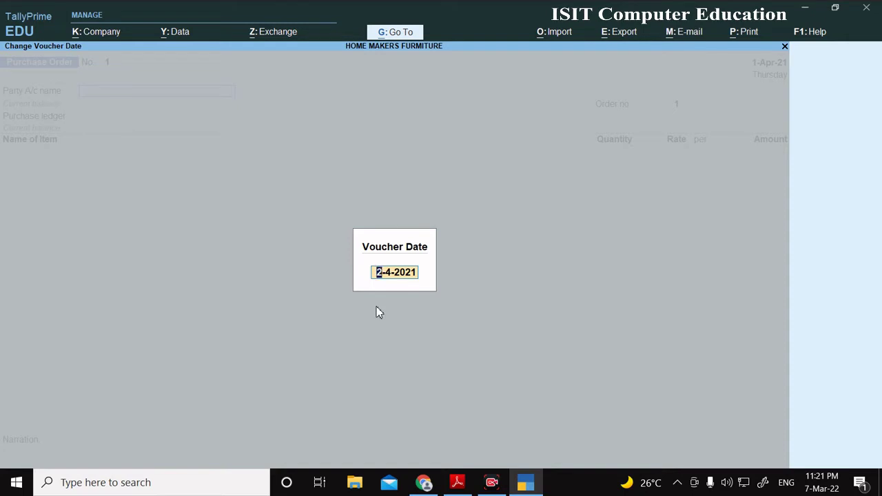
{"action": "type", "text": "1"}
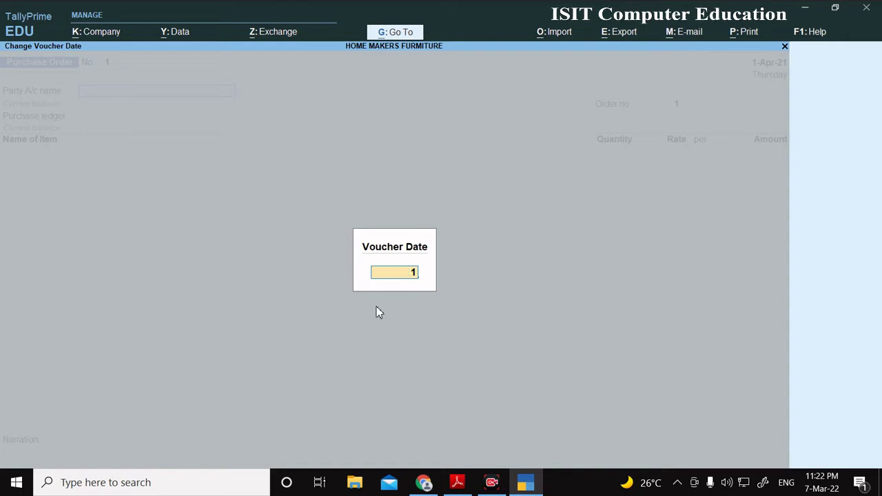
{"action": "type", "text": "-5"}
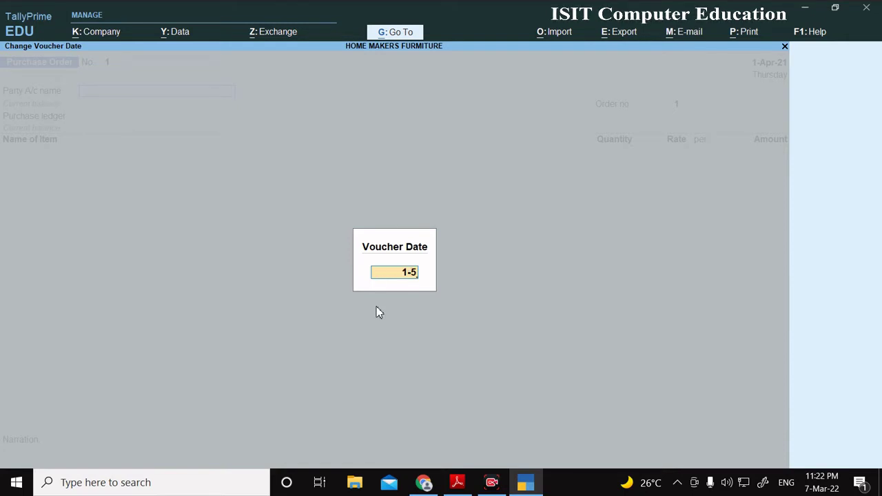
{"action": "key", "text": "Return"}
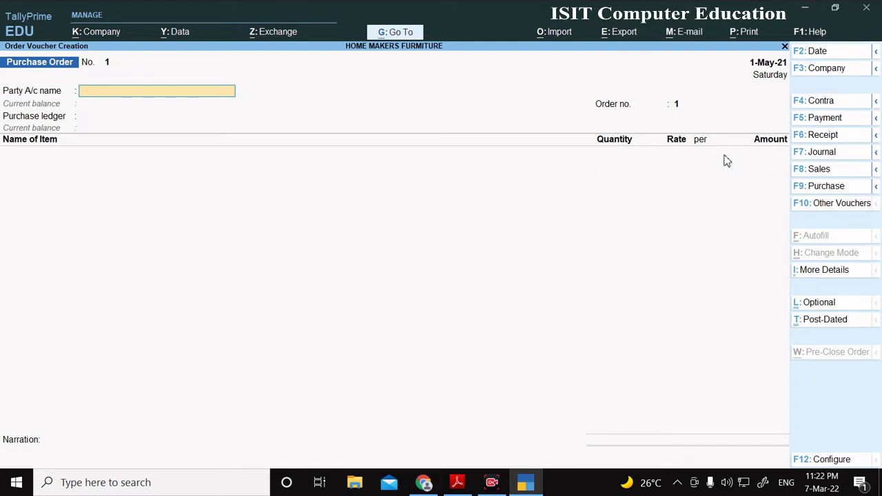
{"action": "key", "text": "ctrl"}
{"action": "key", "text": "alt+F2"}
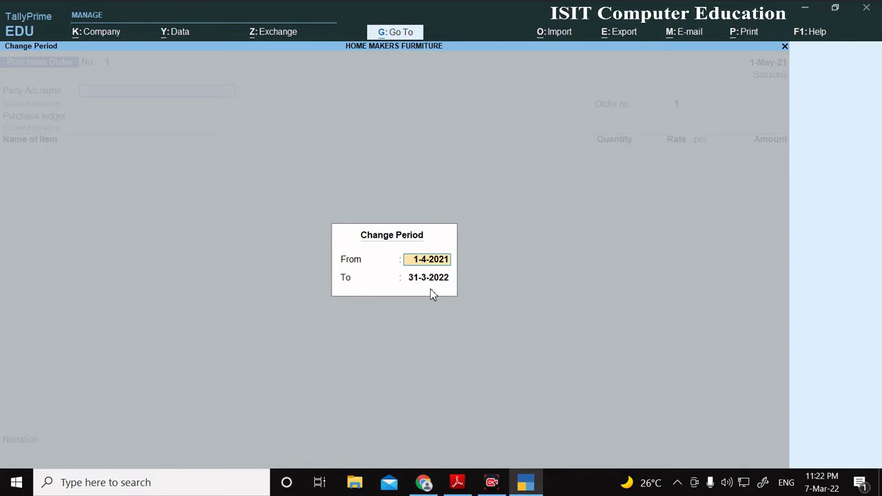
{"action": "key", "text": "BackSpace"}
{"action": "key", "text": "Escape"}
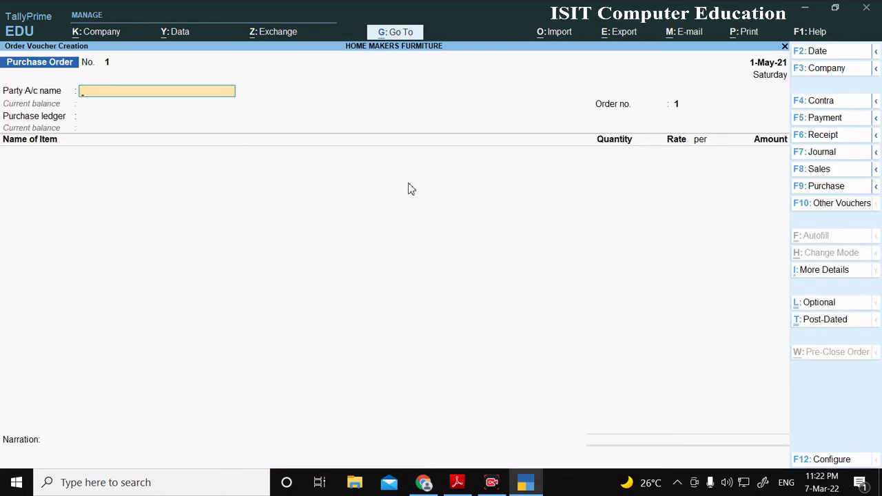
- Check the supplier in the assignment PDF, return to TallyPrime and set DAMRO as the order's party, accepting its details and order number 1
{"action": "left_click", "coordinate": [524, 487]}
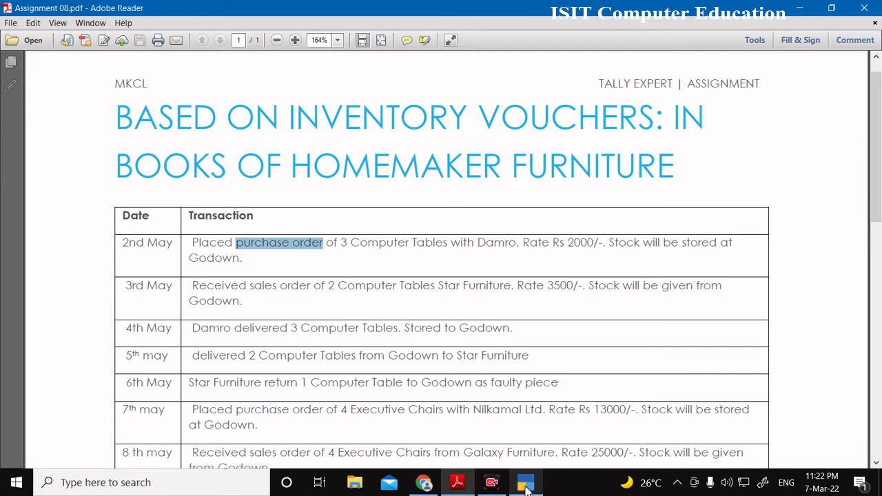
{"action": "left_click", "coordinate": [525, 485]}
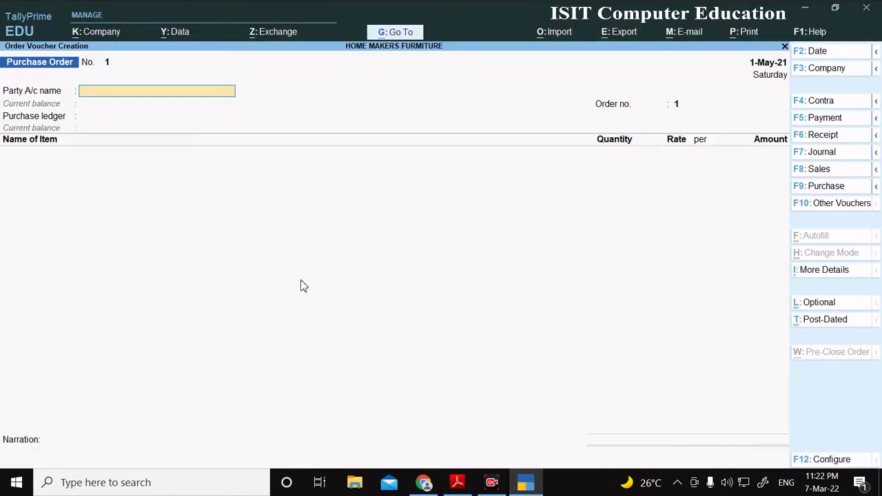
{"action": "type", "text": "DA"}
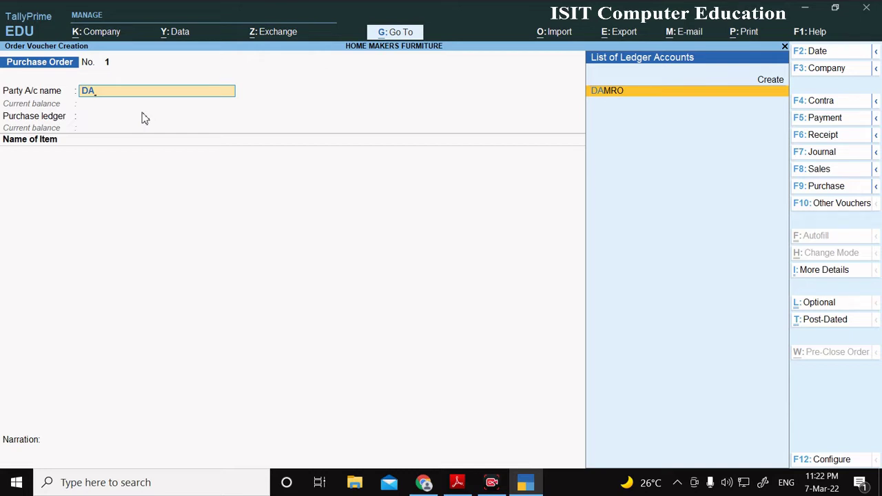
{"action": "key", "text": "Return"}
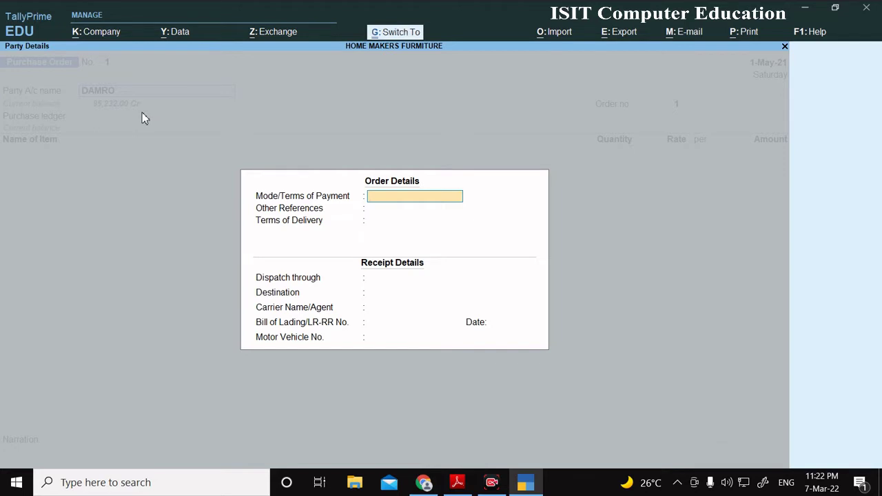
{"action": "key", "text": "BackSpace"}
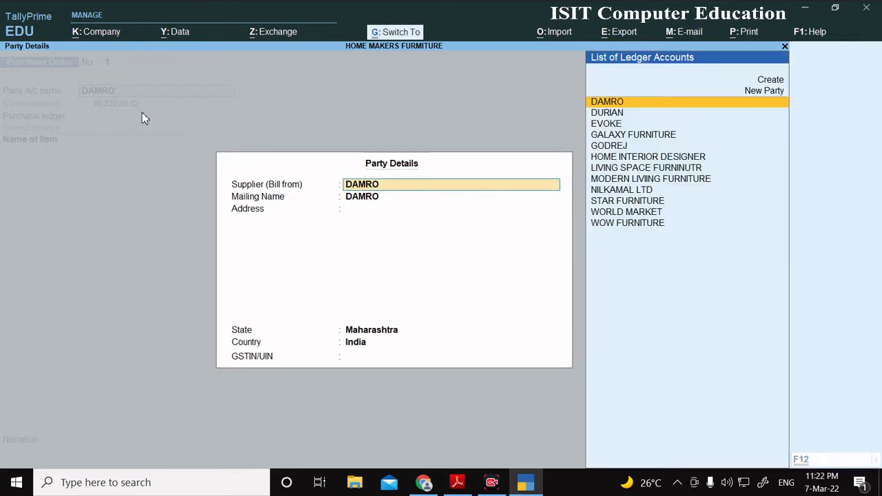
{"action": "key", "text": "ctrl+a"}
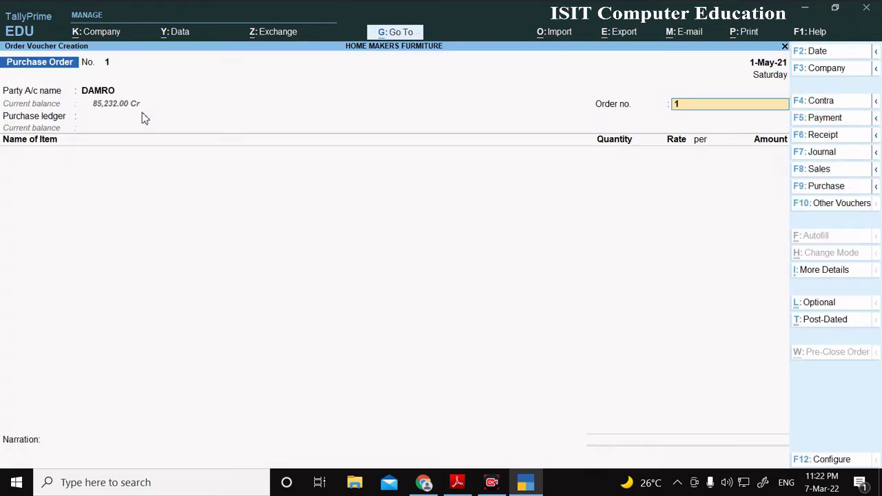
{"action": "key", "text": "Return"}
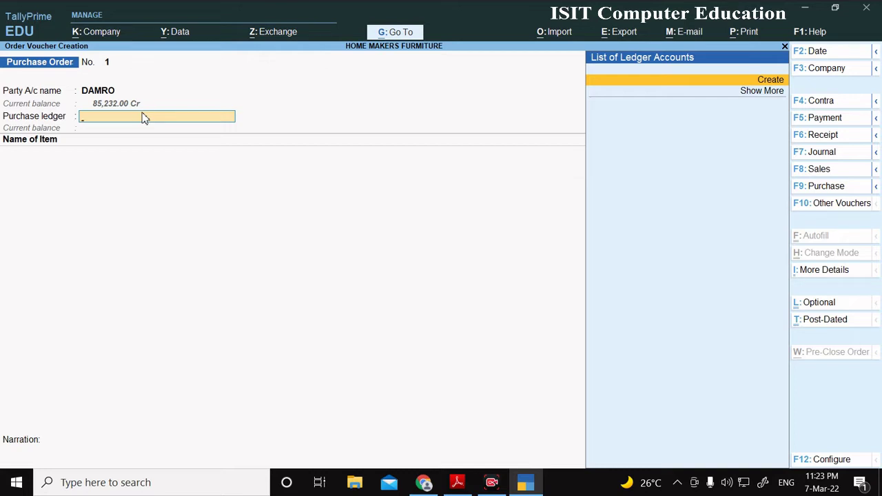
- Create a ledger named Purchase A/c under Purchase Accounts, with ledger type Not Applicable, as the order's purchase ledger
{"action": "key", "text": "Return"}
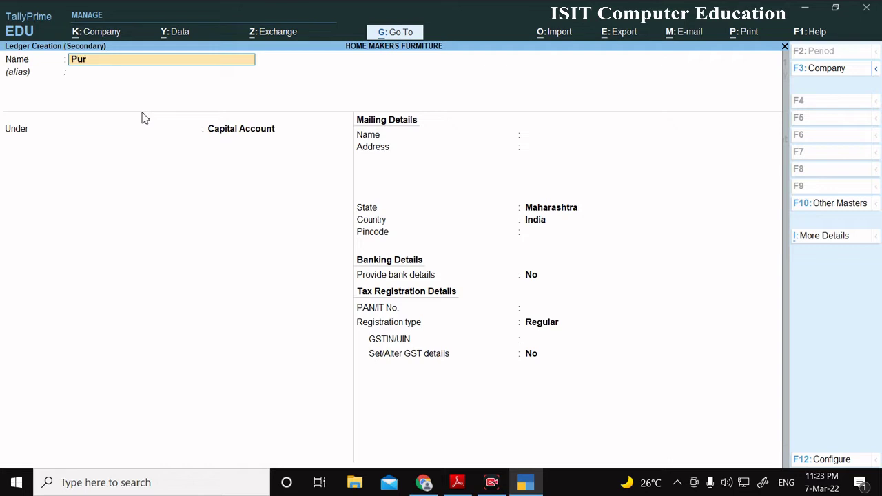
{"action": "type", "text": "/c"}
{"action": "key", "text": "Return"}
{"action": "key", "text": "Return"}
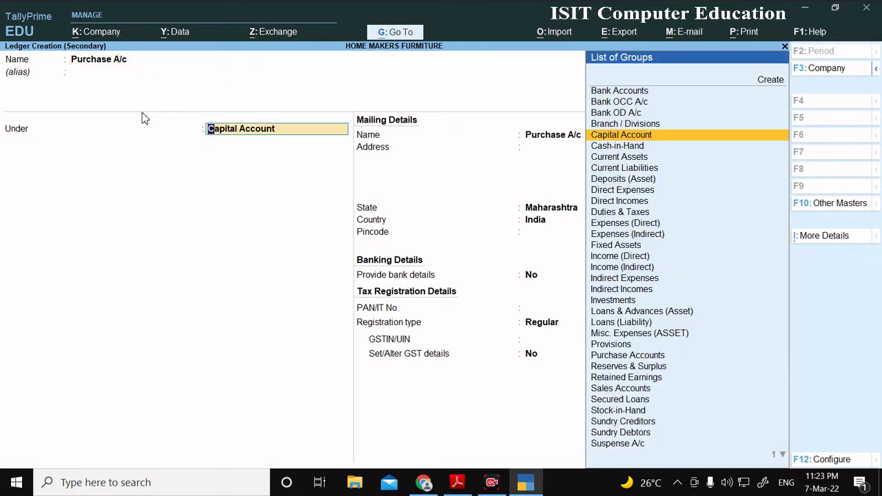
{"action": "type", "text": "P"}
{"action": "key", "text": "Down"}
{"action": "key", "text": "Down"}
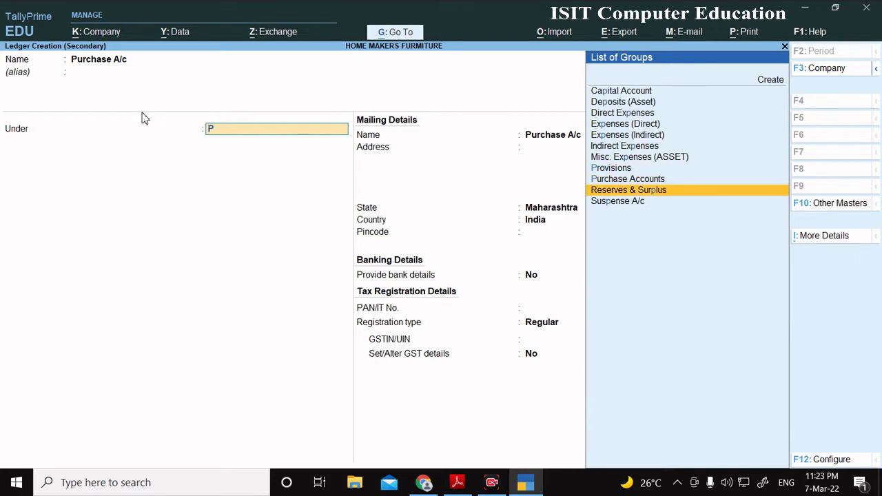
{"action": "key", "text": "Up"}
{"action": "key", "text": "Return"}
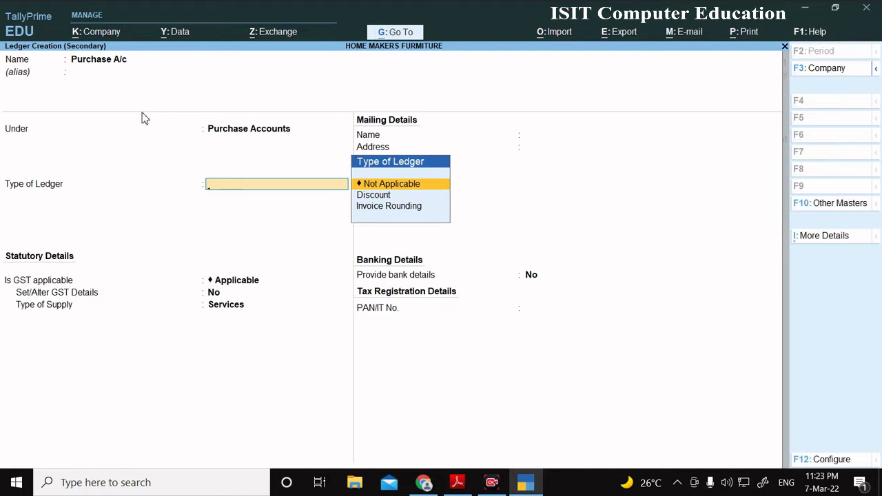
{"action": "key", "text": "Return"}
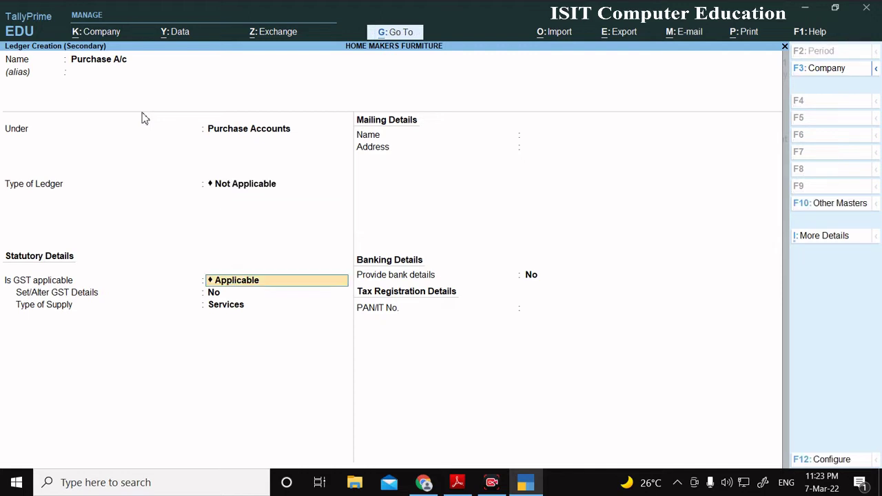
{"action": "key", "text": "ctrl+a"}
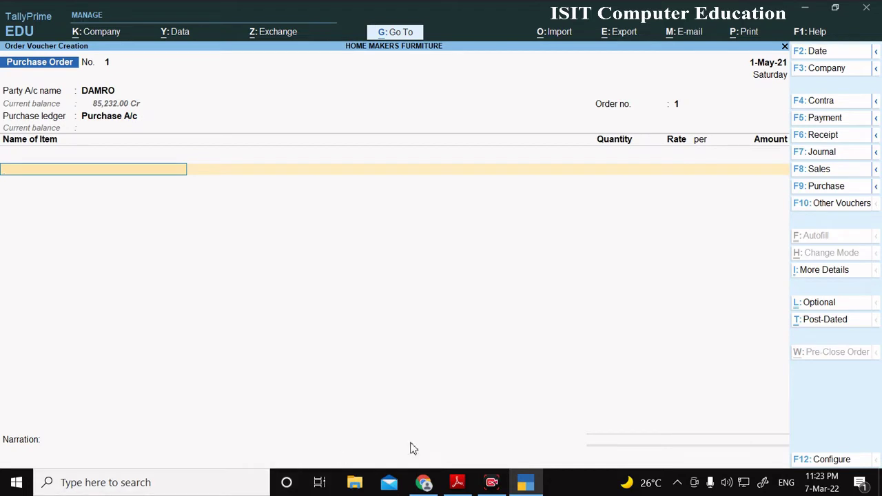
- Check the ordered item in the assignment PDF and start a new stock item named Computer Table from the order's item line
{"action": "left_click", "coordinate": [457, 484]}
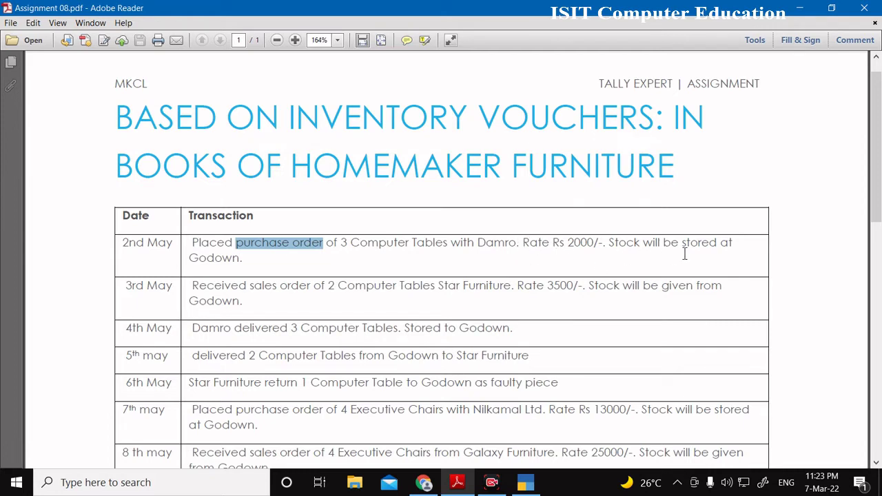
{"action": "left_click", "coordinate": [805, 7]}
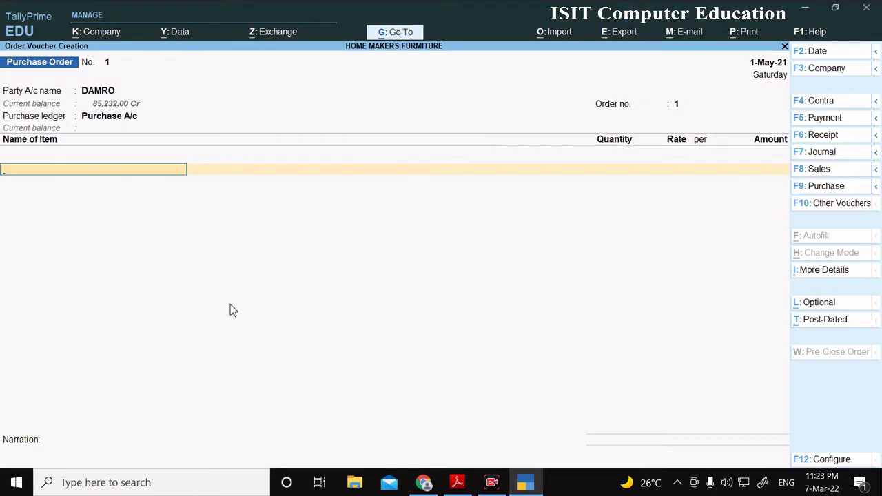
{"action": "type", "text": "c"}
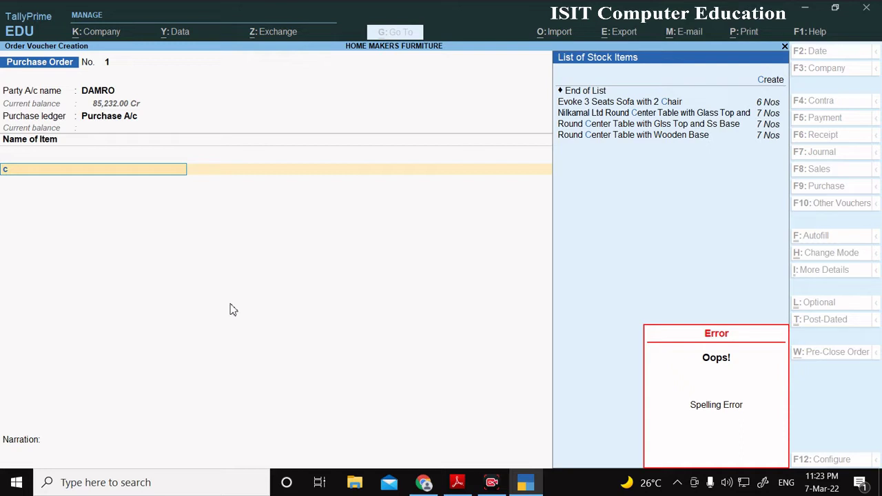
{"action": "key", "text": "BackSpace"}
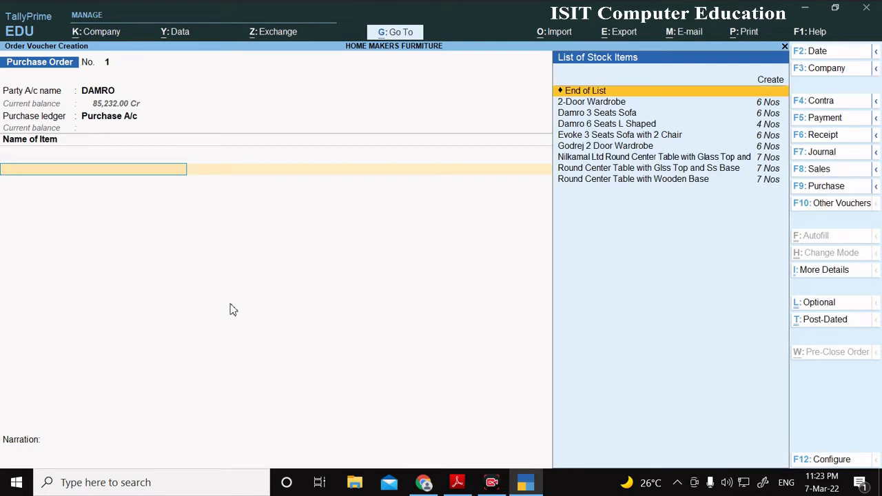
{"action": "key", "text": "alt+c"}
{"action": "type", "text": "C"}
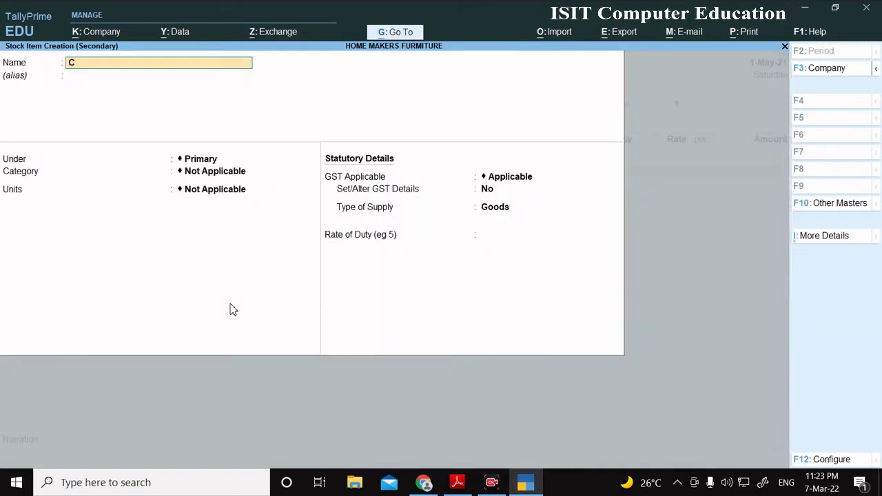
{"action": "type", "text": "omputer Table"}
{"action": "key", "text": "Return"}
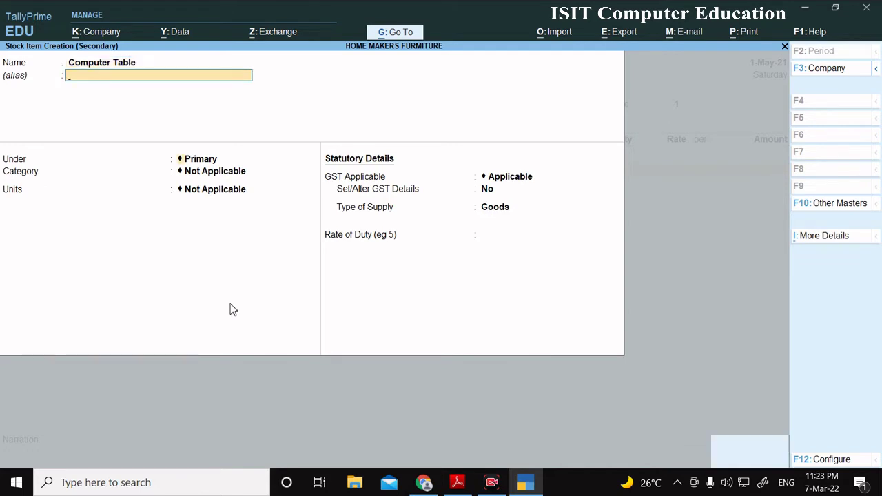
- Keep Computer Table under the Primary group, set its units to Nos and save it as the order's item
{"action": "key", "text": "Return"}
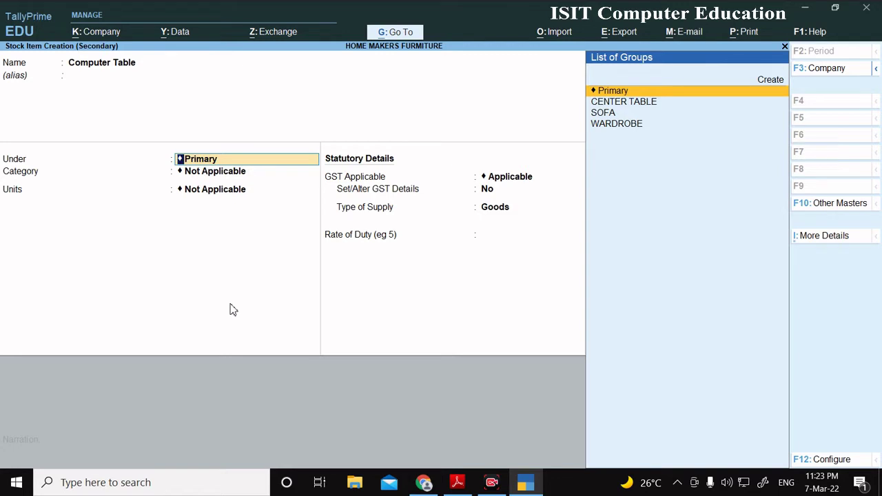
{"action": "key", "text": "Down"}
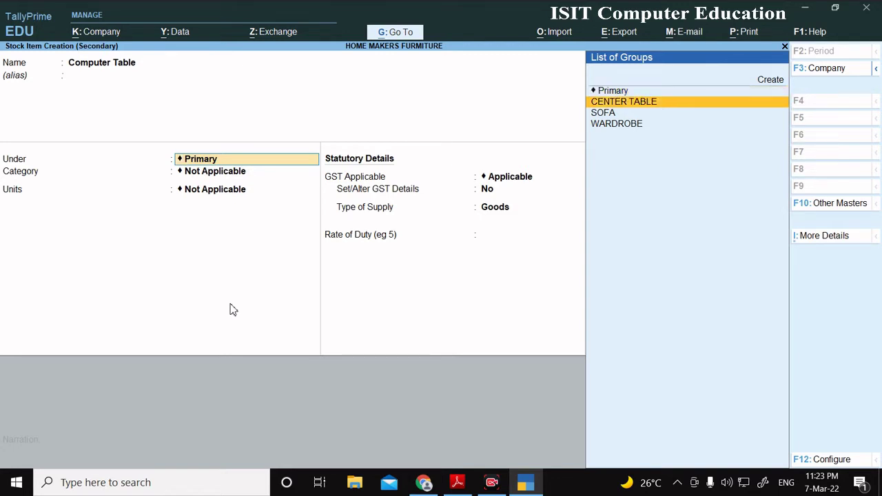
{"action": "key", "text": "Up"}
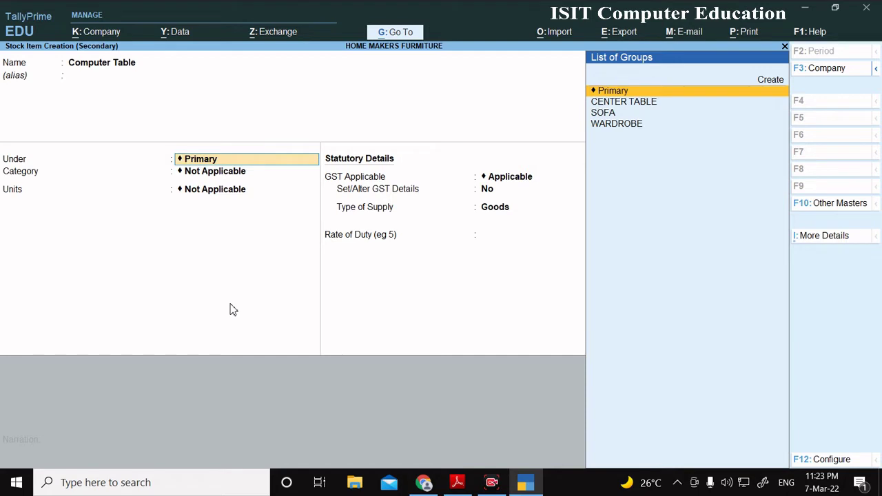
{"action": "key", "text": "Return"}
{"action": "key", "text": "Return"}
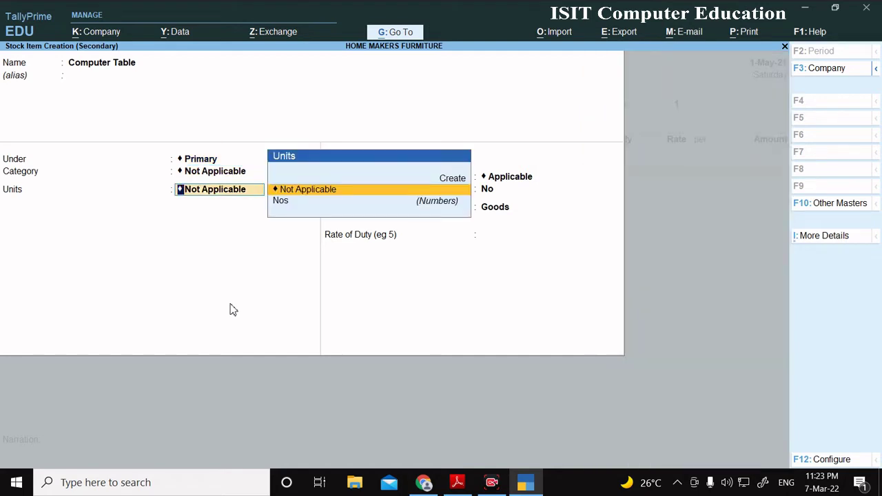
{"action": "key", "text": "Down"}
{"action": "key", "text": "Return"}
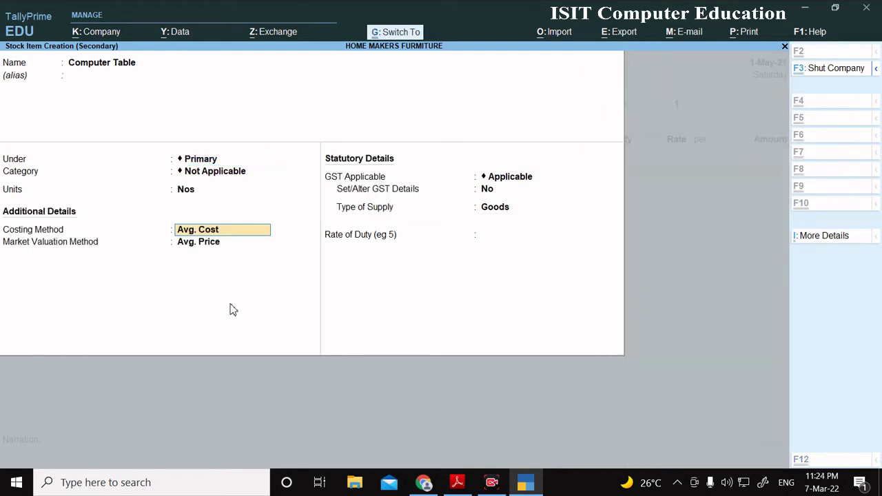
{"action": "key", "text": "ctrl+a"}
{"action": "key", "text": "Return"}
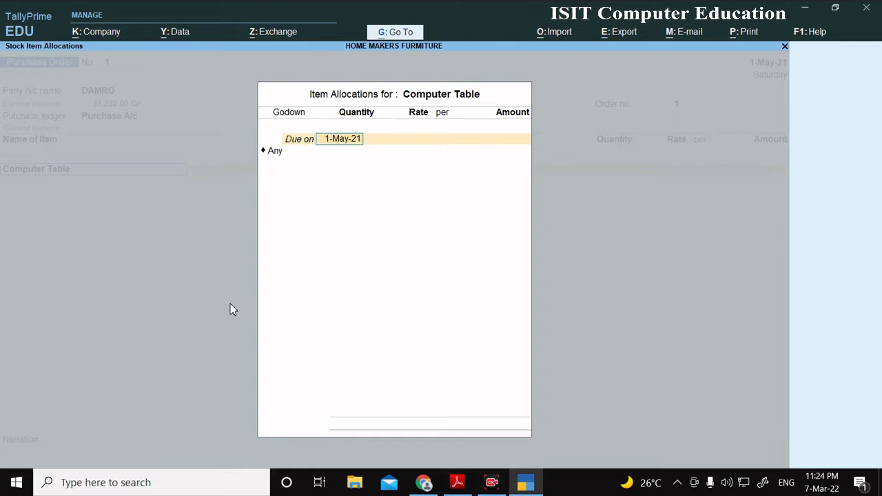
- Accept 1-May-21 as the Computer Table due date and allocate the stock to Godown, checking the location against the assignment PDF
{"action": "key", "text": "Return"}
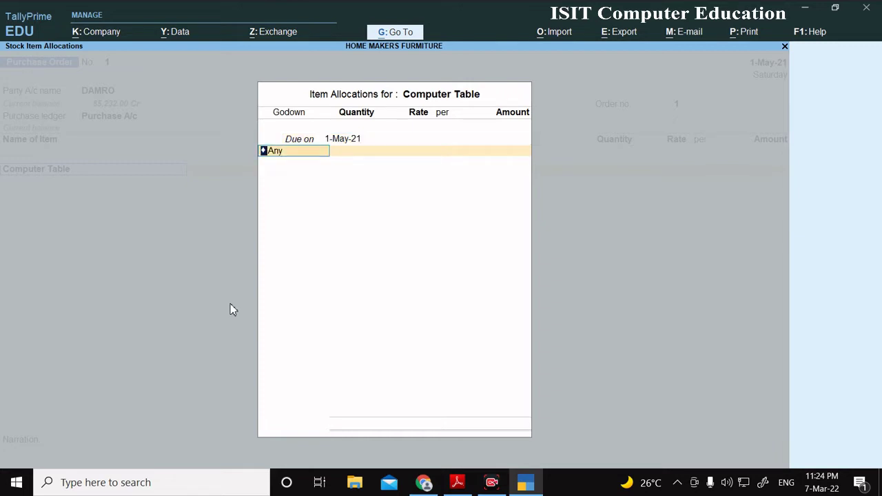
{"action": "type", "text": "D"}
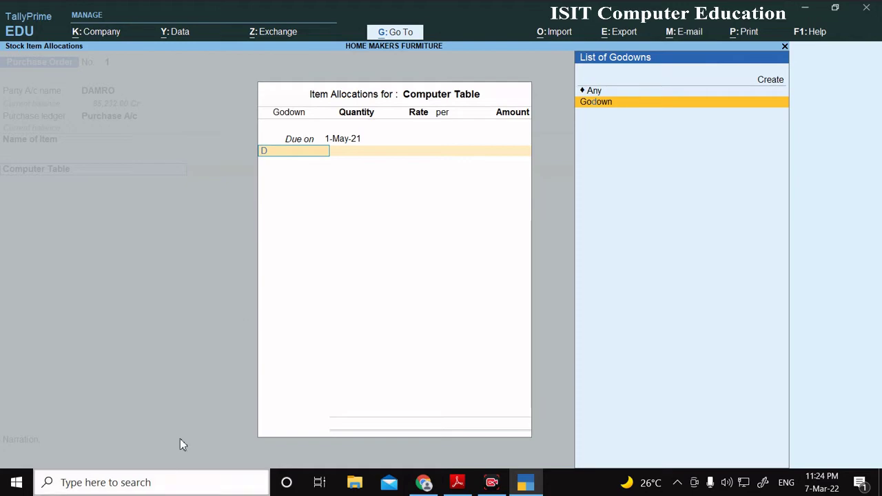
{"action": "left_click", "coordinate": [457, 484]}
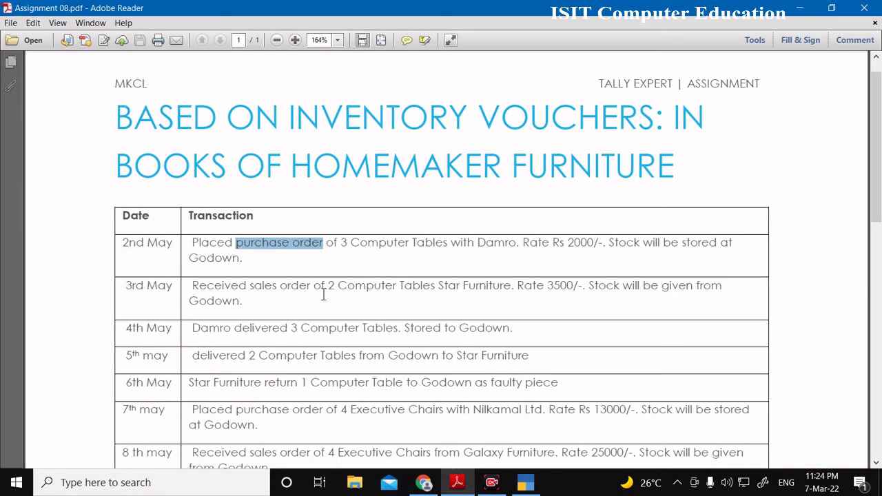
{"action": "left_click", "coordinate": [448, 480]}
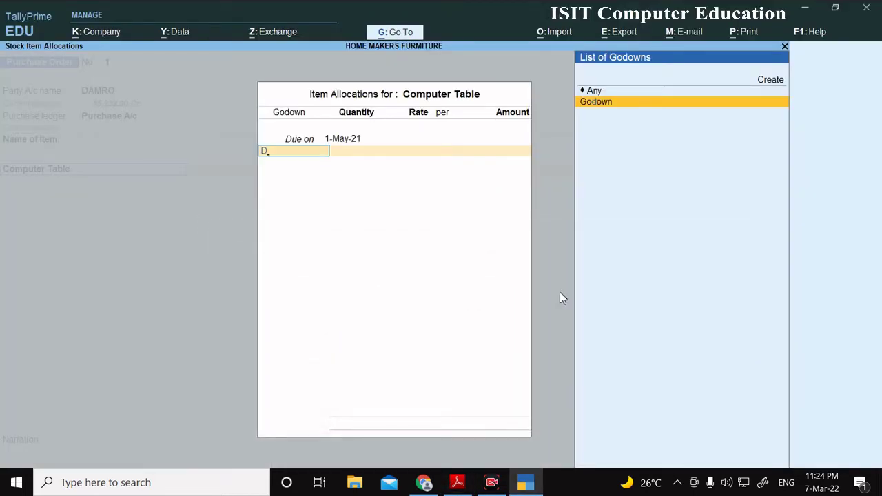
{"action": "key", "text": "Return"}
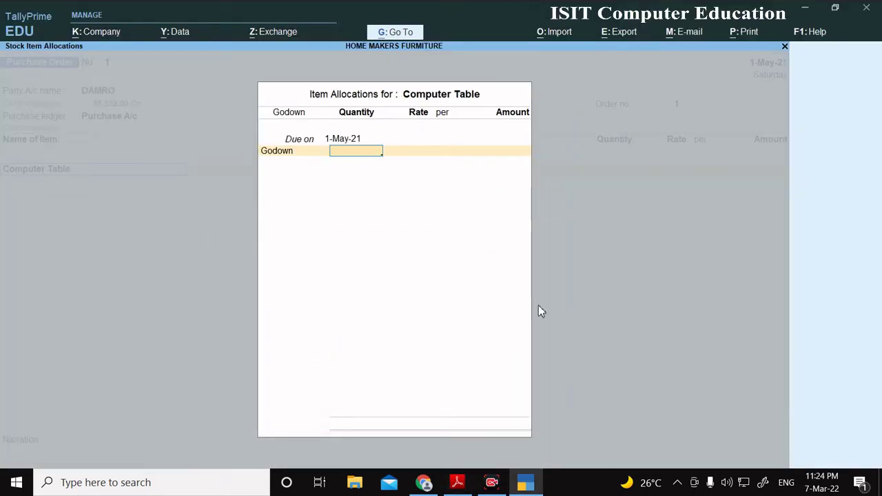
- Check the order quantity in the assignment PDF, enter 3 Nos at a rate of 2000 for Computer Table and accept the allocation
{"action": "left_click", "coordinate": [458, 483]}
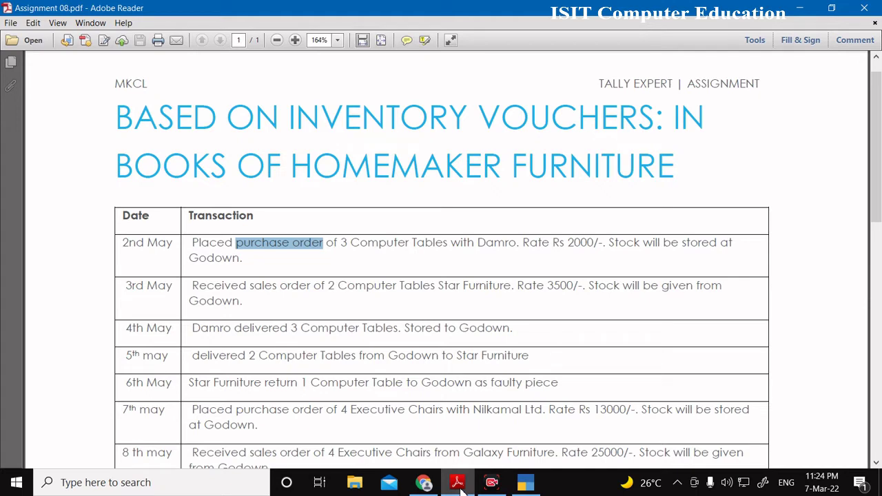
{"action": "left_click", "coordinate": [459, 484]}
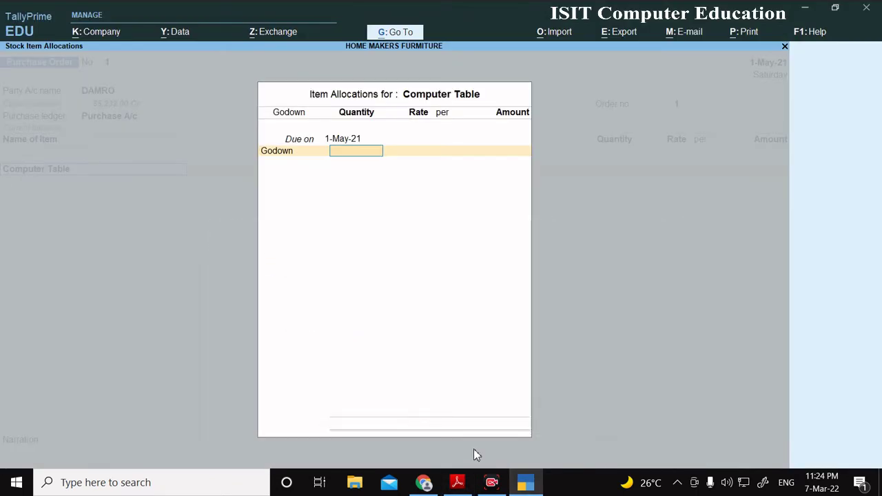
{"action": "type", "text": "3"}
{"action": "key", "text": "Return"}
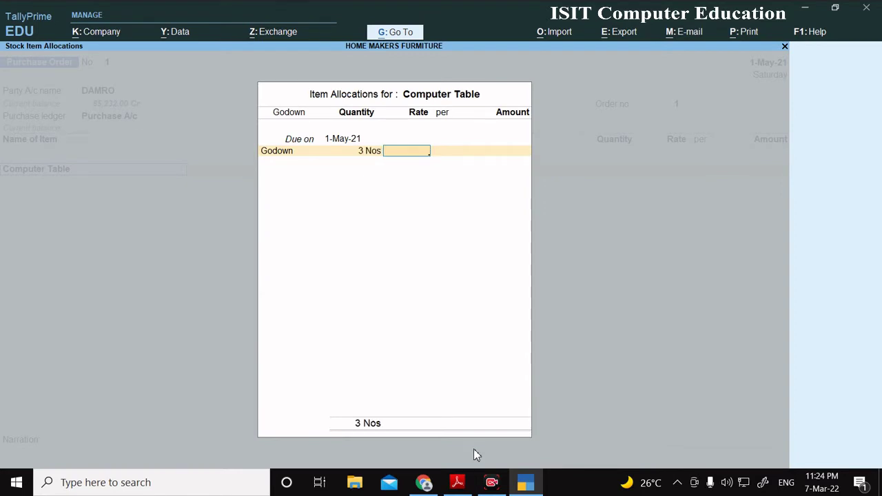
{"action": "type", "text": "2000"}
{"action": "key", "text": "Return"}
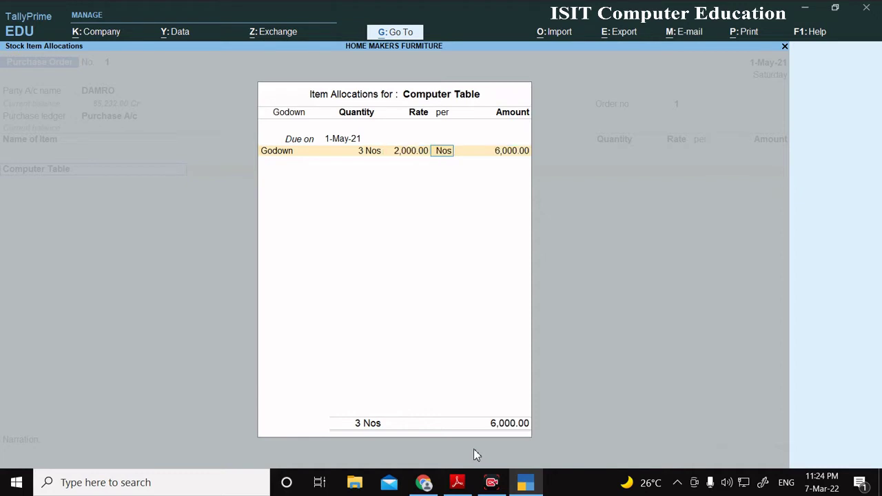
{"action": "key", "text": "ctrl+a"}
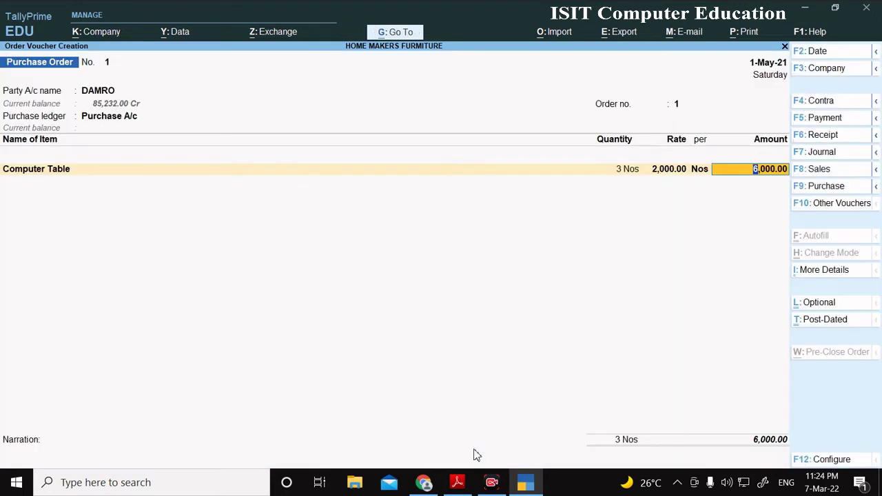
- Accept the Computer Table amount, end the item list and save the purchase order
{"action": "key", "text": "Return"}
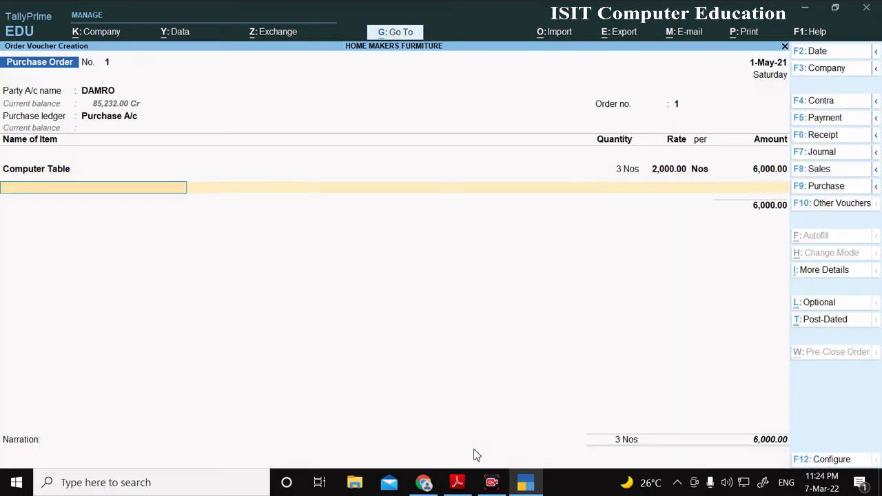
{"action": "key", "text": "Return"}
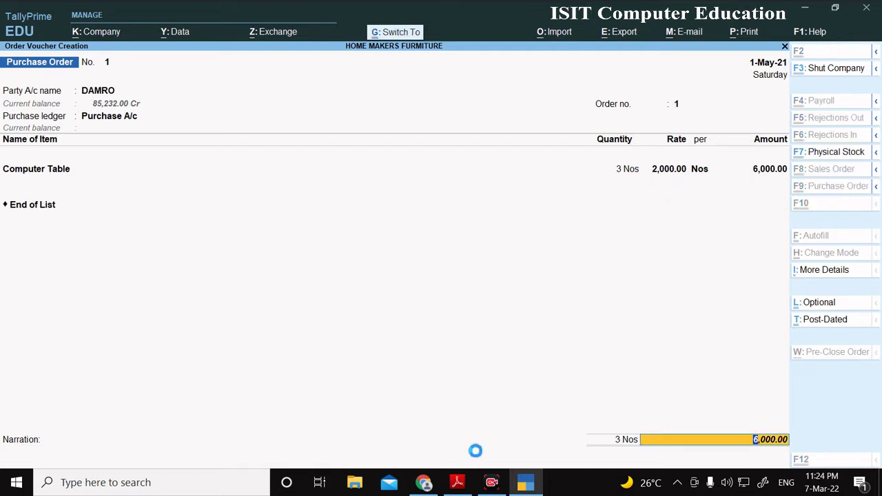
{"action": "key", "text": "ctrl+a"}
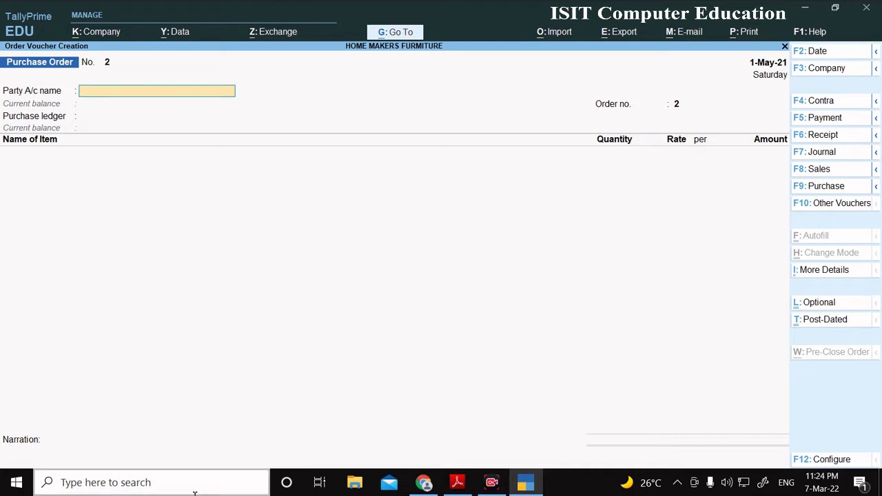
- Check the 3rd May transaction in the assignment PDF and return to TallyPrime
{"action": "left_click", "coordinate": [457, 482]}
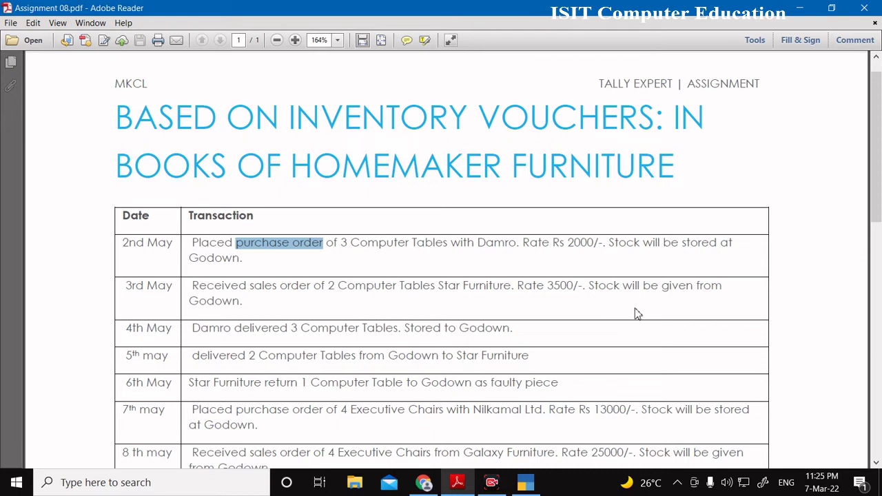
{"action": "key", "text": "alt+Tab"}
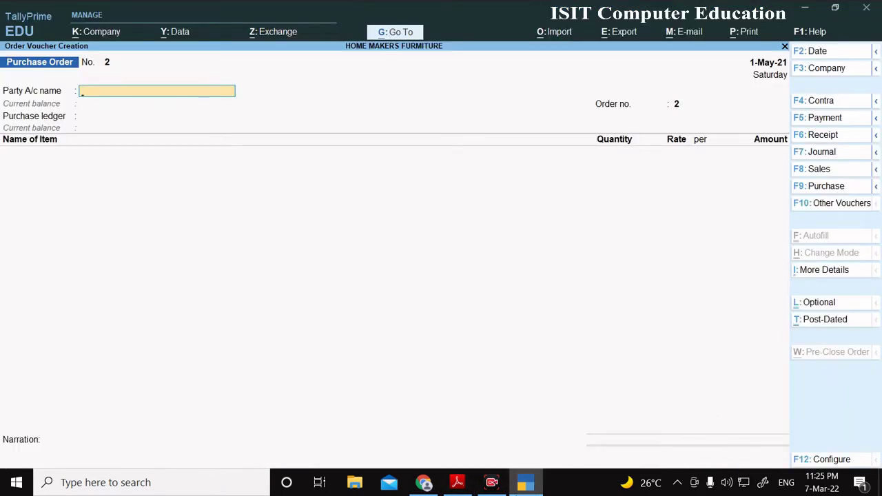
{"action": "left_click", "coordinate": [456, 486]}
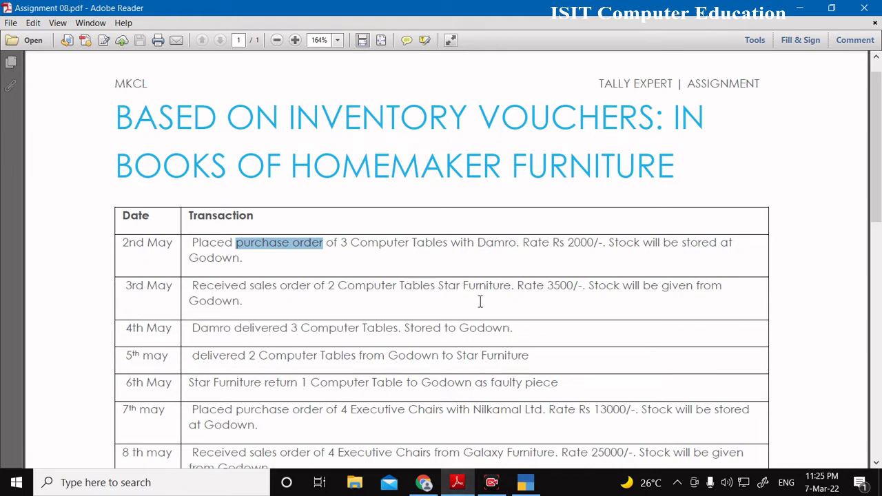
{"action": "left_click", "coordinate": [799, 8]}
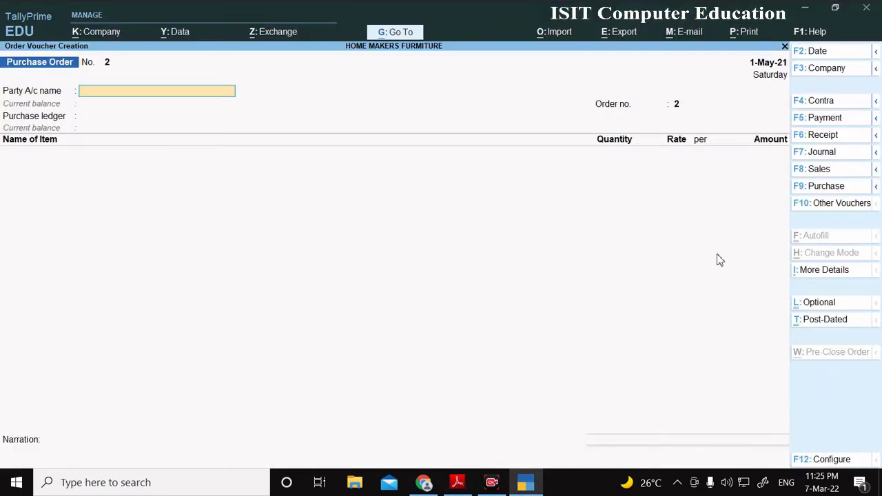
{"action": "left_click", "coordinate": [876, 171]}
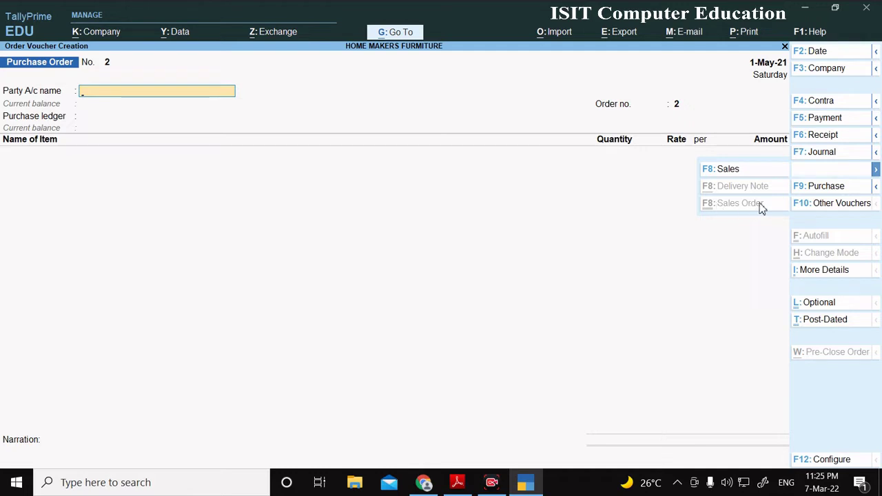
{"action": "left_click", "coordinate": [822, 276]}
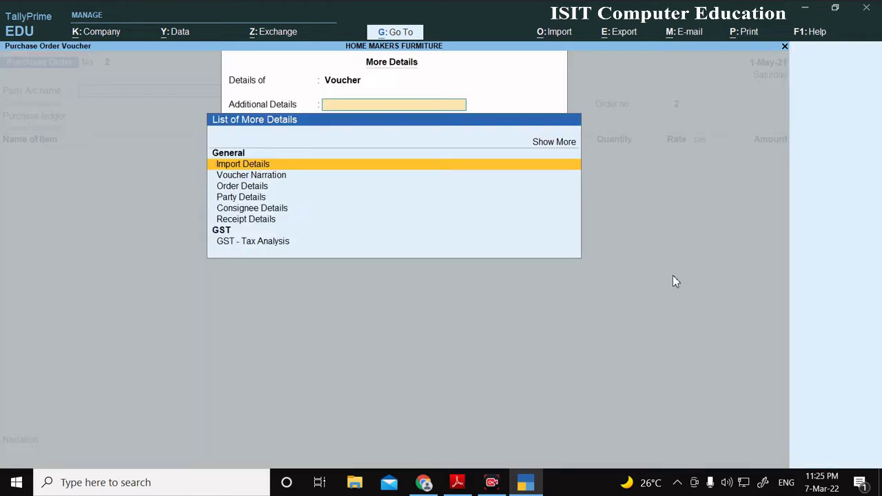
{"action": "left_click", "coordinate": [545, 143]}
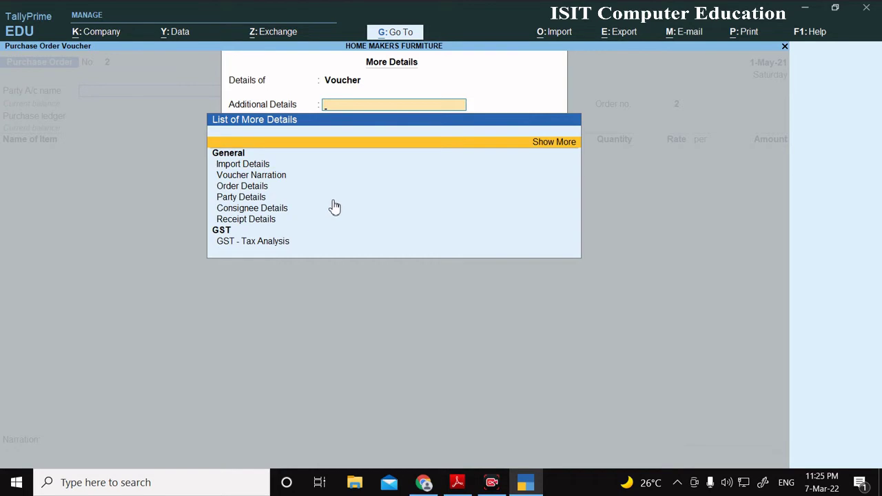
{"action": "left_click", "coordinate": [553, 147]}
{"action": "key", "text": "Escape"}
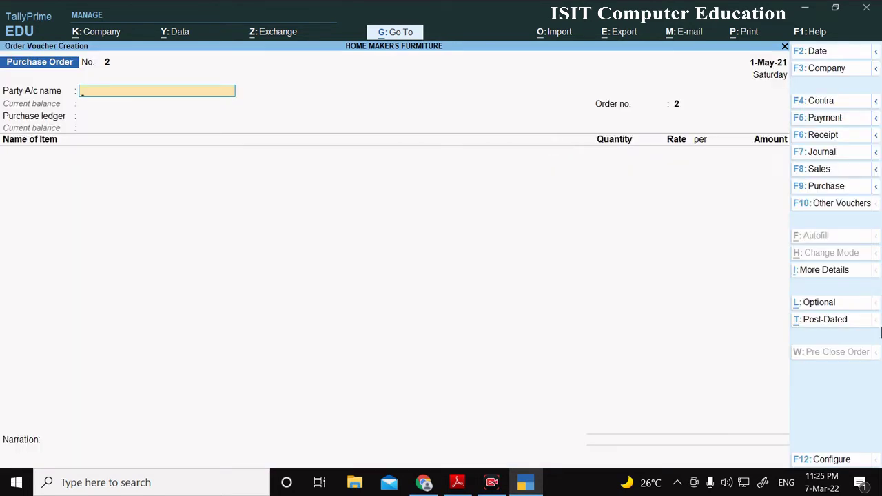
- Reveal the inactive voucher types, choose Sales Order and activate it as the current voucher type
{"action": "left_click", "coordinate": [821, 205]}
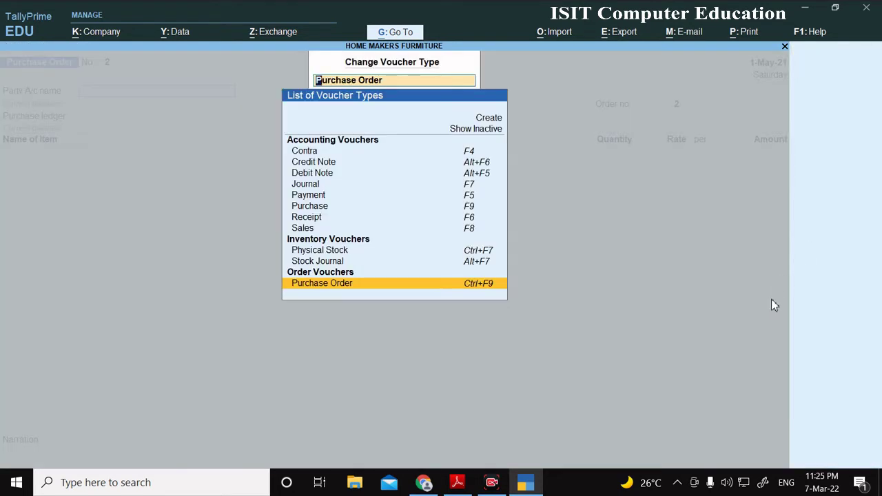
{"action": "left_click", "coordinate": [466, 131]}
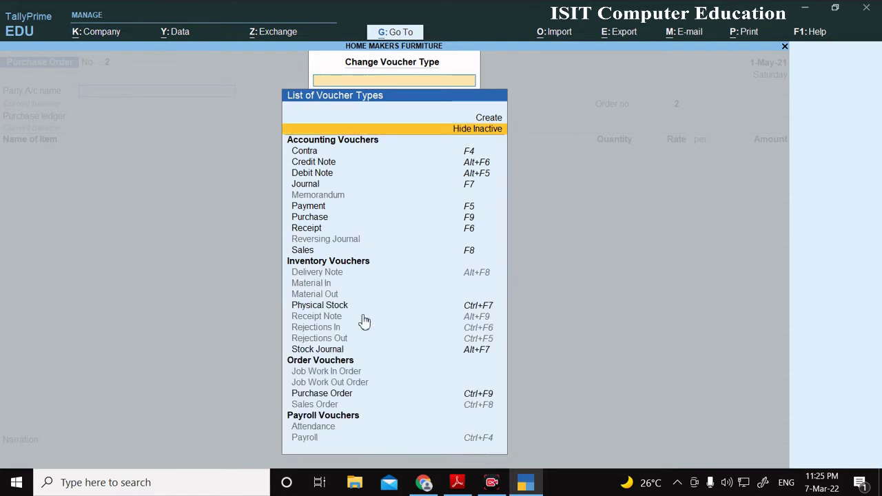
{"action": "left_click", "coordinate": [429, 405]}
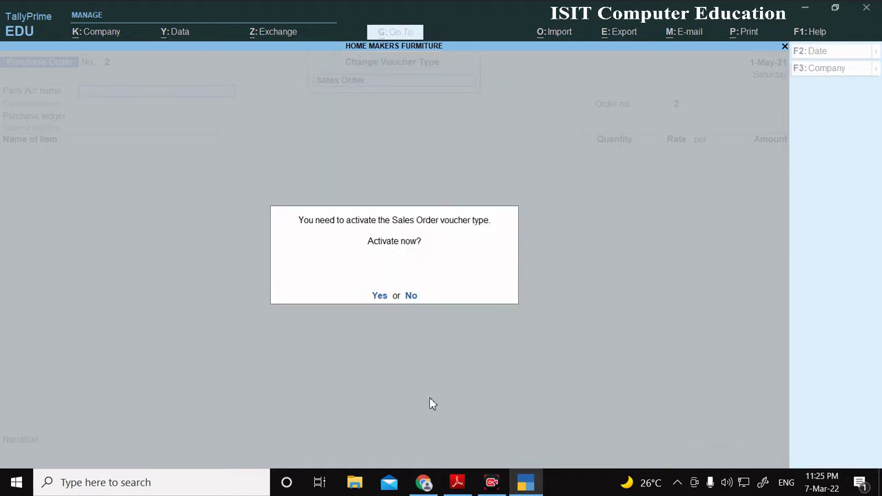
{"action": "key", "text": "y"}
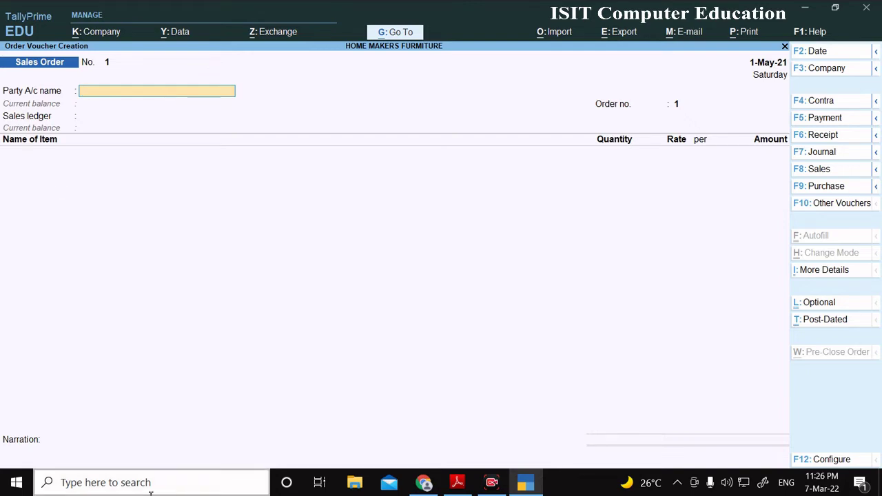
- Check the buyer in the assignment PDF, set STAR FURNITURE as the sales order's party and accept its Maharashtra party details
{"action": "left_click", "coordinate": [457, 484]}
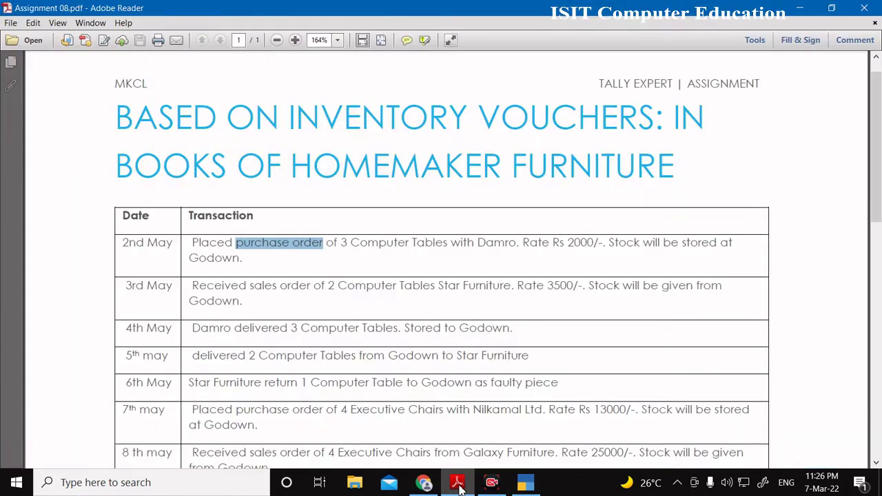
{"action": "left_click", "coordinate": [457, 484]}
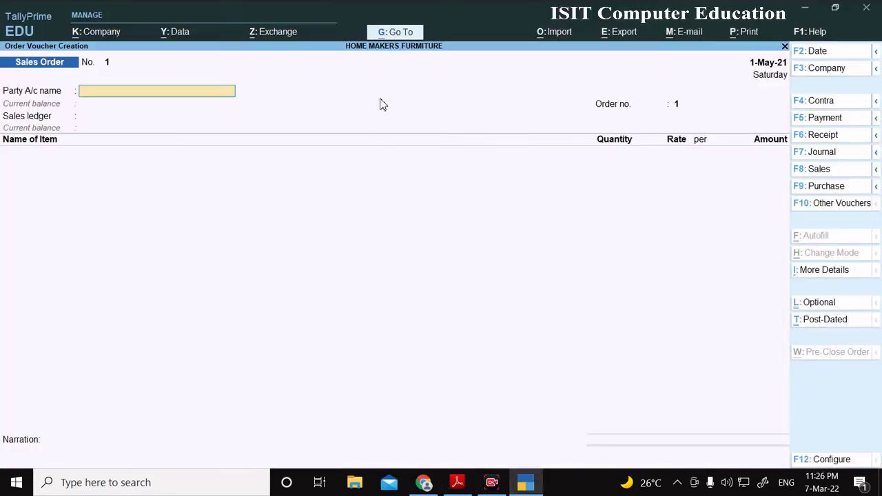
{"action": "type", "text": "S"}
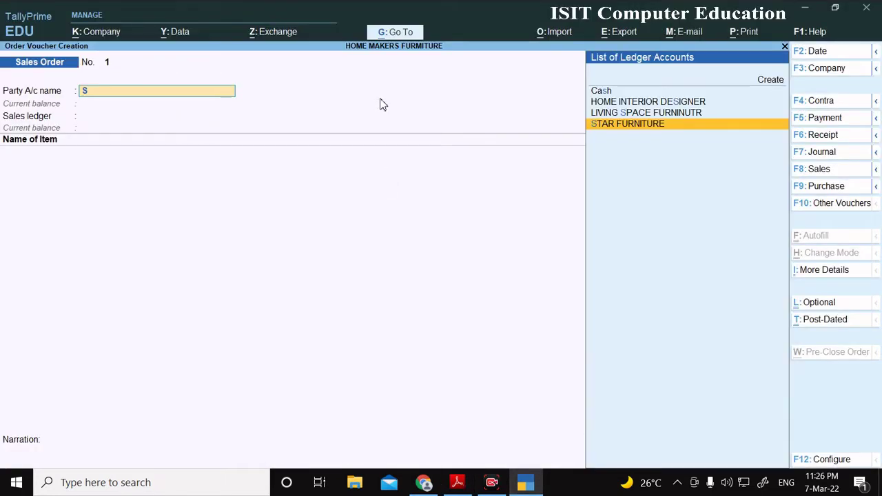
{"action": "key", "text": "Return"}
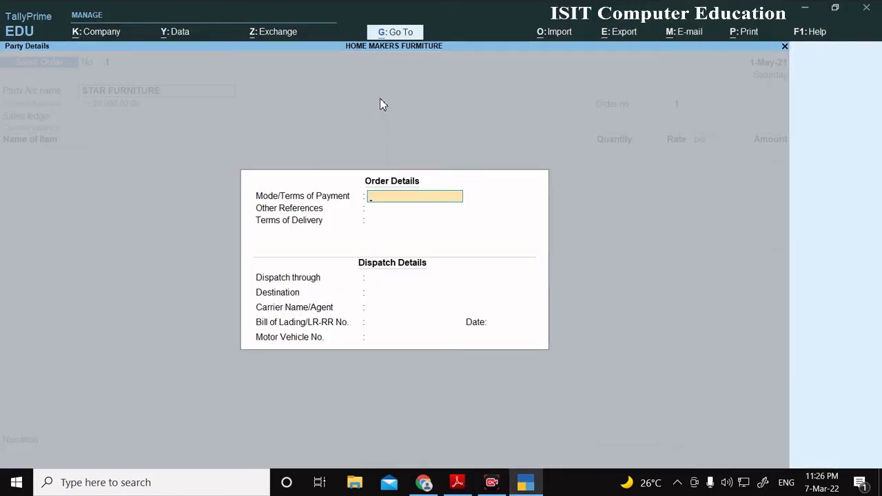
{"action": "key", "text": "BackSpace"}
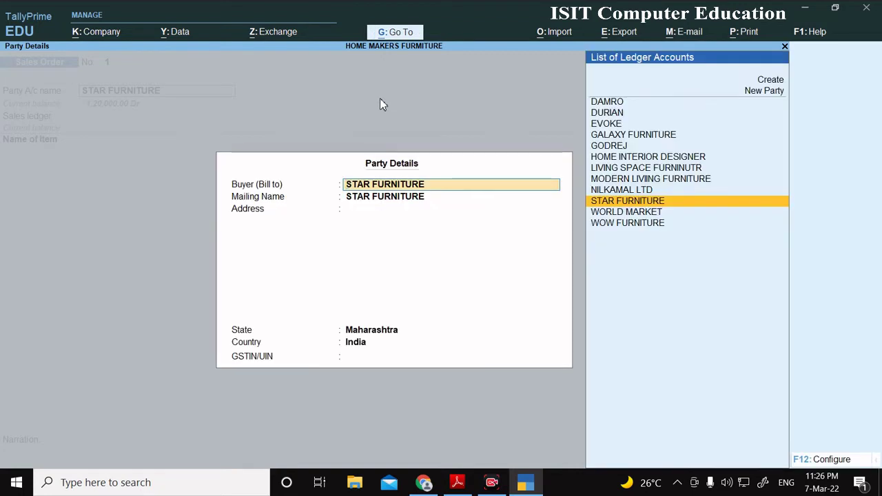
{"action": "key", "text": "Return"}
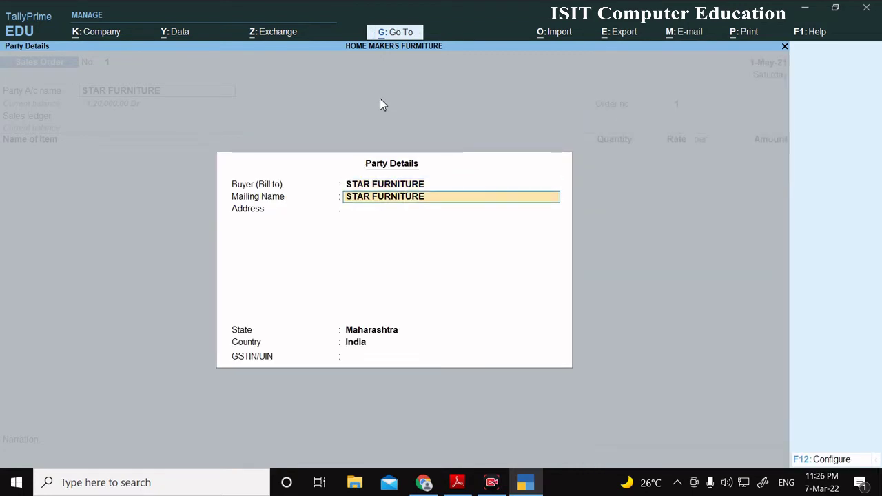
{"action": "key", "text": "Return"}
{"action": "key", "text": "Return"}
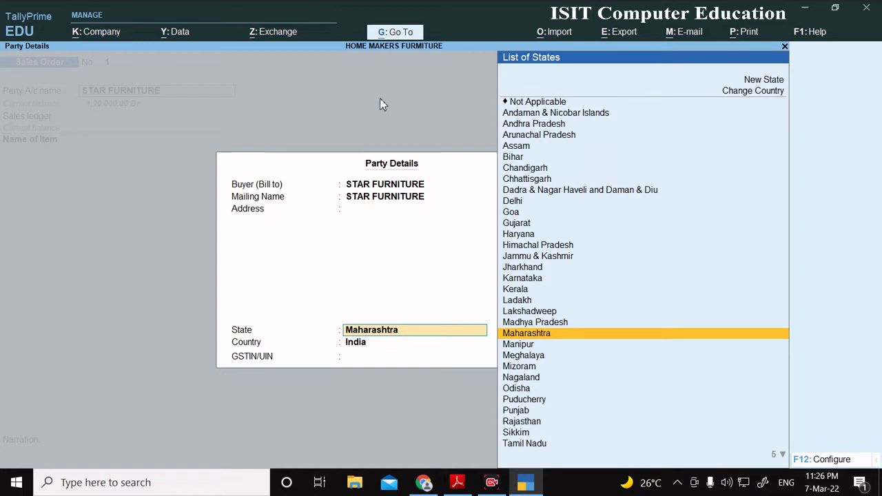
{"action": "key", "text": "Return"}
{"action": "key", "text": "Return"}
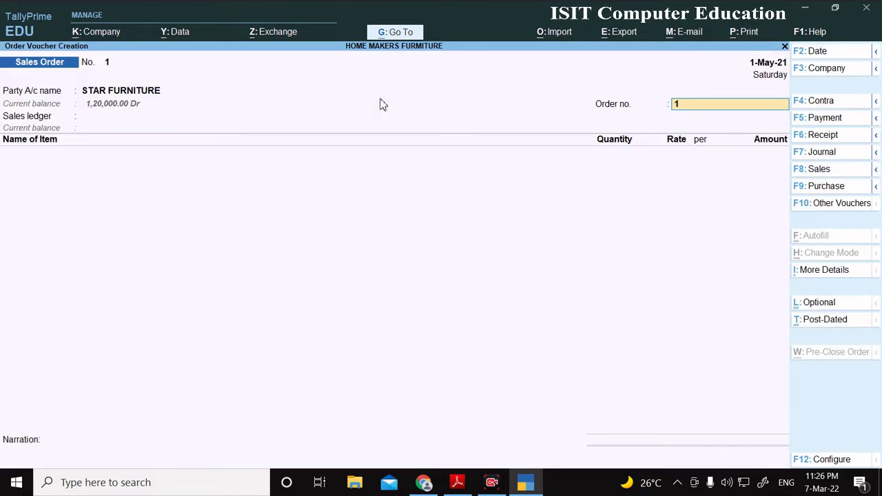
- Accept order number 1 and create a ledger named Sales A/c under Purchase Accounts from the order's sales ledger entry
{"action": "key", "text": "Return"}
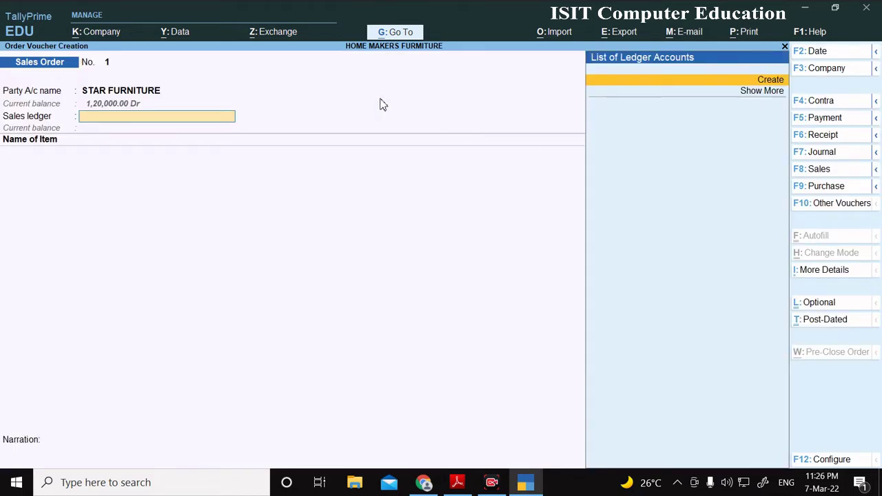
{"action": "key", "text": "alt+c"}
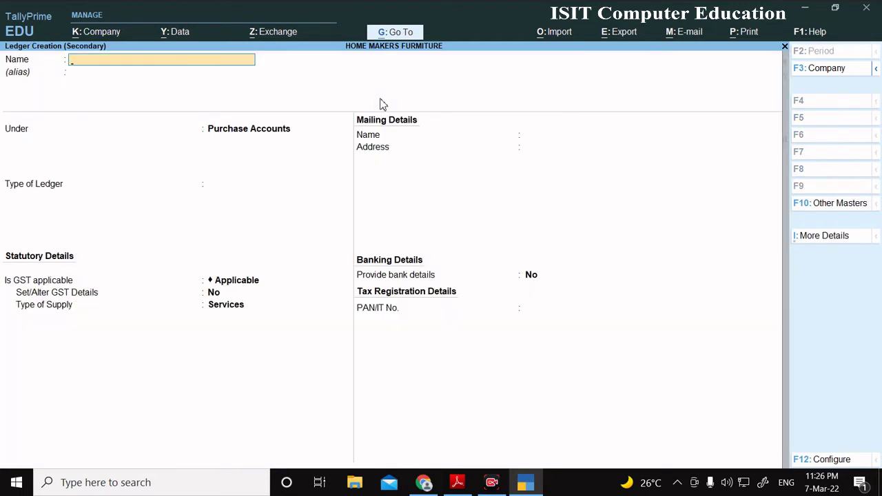
{"action": "type", "text": "Sales A/c"}
{"action": "key", "text": "Return"}
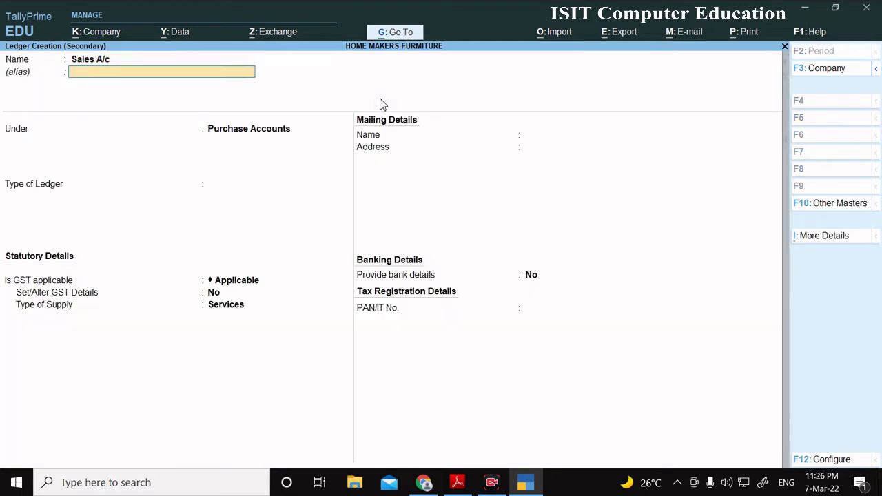
{"action": "key", "text": "Escape"}
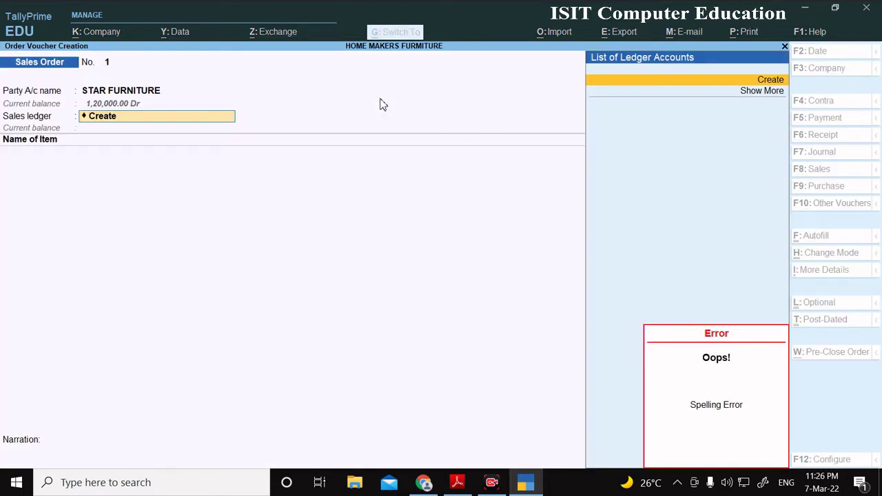
{"action": "key", "text": "Down"}
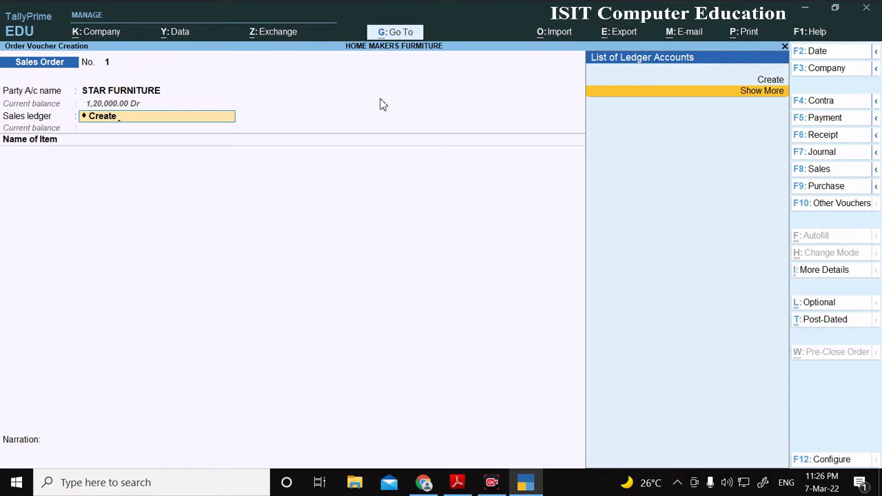
{"action": "key", "text": "ctrl"}
{"action": "key", "text": "Up"}
{"action": "key", "text": "Return"}
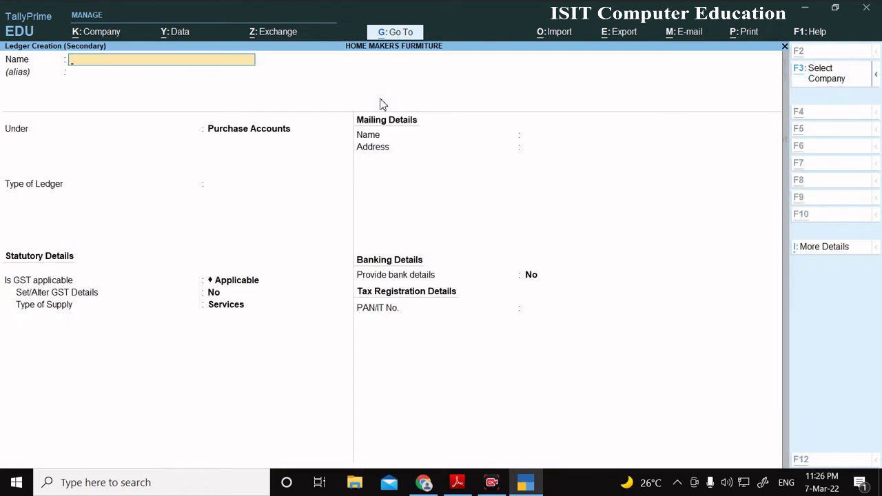
{"action": "key", "text": "Escape"}
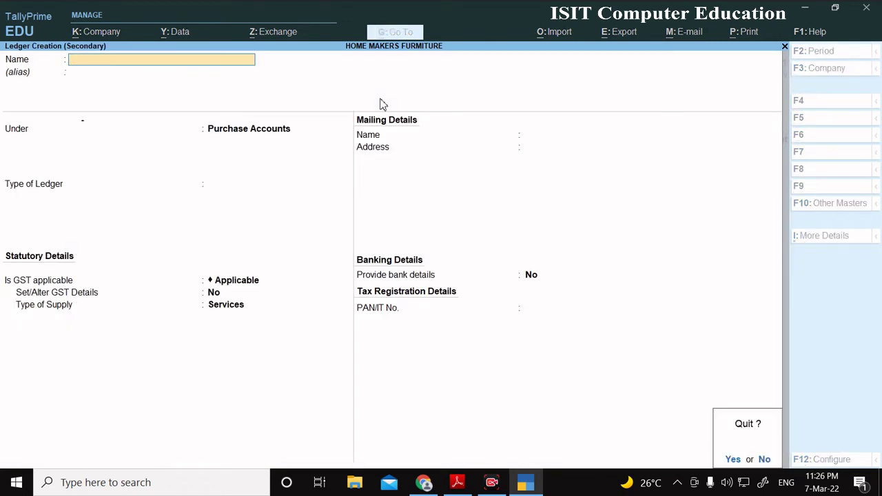
{"action": "key", "text": "Return"}
- Leave the unfinished ledger creation and open the existing Sales A/c ledger for alteration
{"action": "key", "text": "Escape"}
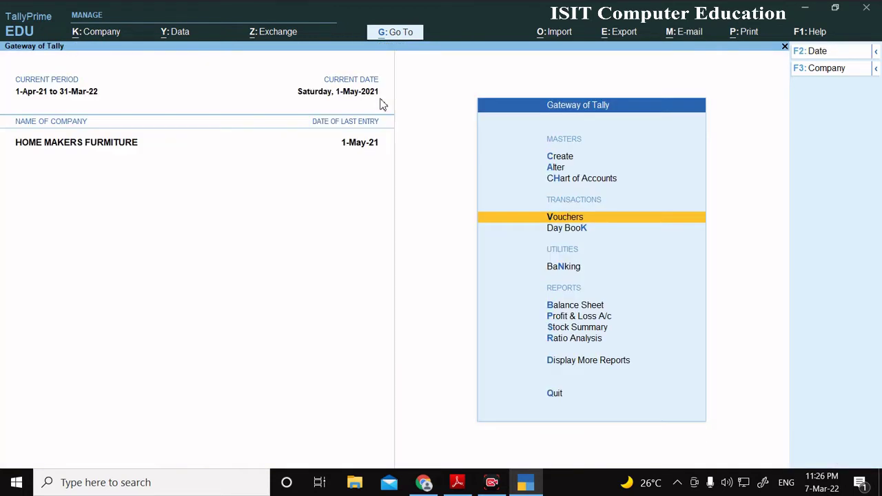
{"action": "key", "text": "Up"}
{"action": "key", "text": "Up"}
{"action": "key", "text": "Return"}
{"action": "key", "text": "Down"}
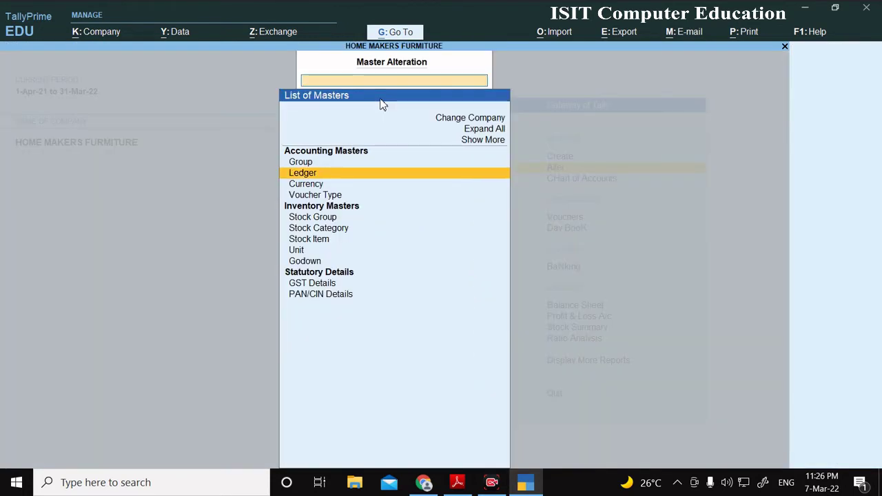
{"action": "key", "text": "Return"}
{"action": "key", "text": "Down"}
{"action": "key", "text": "Down"}
{"action": "key", "text": "Down"}
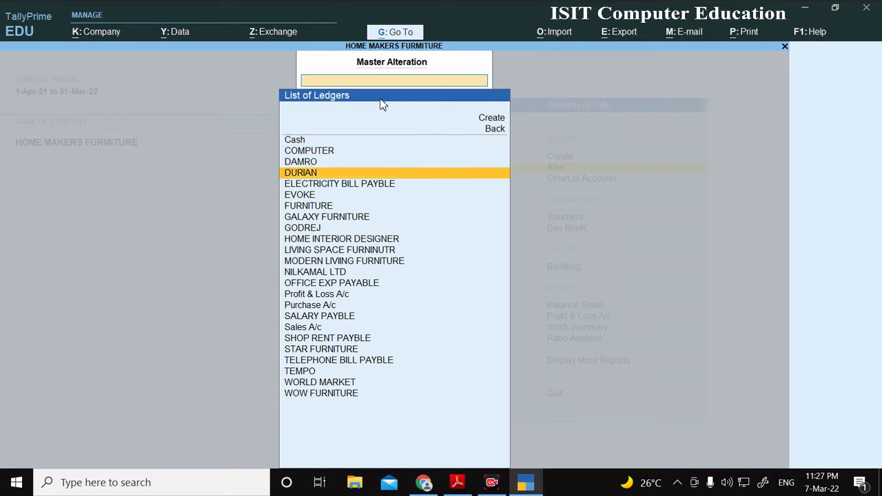
{"action": "key", "text": "Down"}
{"action": "key", "text": "Down"}
{"action": "key", "text": "Down"}
{"action": "key", "text": "Down"}
{"action": "key", "text": "Down"}
{"action": "key", "text": "Down"}
{"action": "key", "text": "Down"}
{"action": "key", "text": "Down"}
{"action": "key", "text": "Down"}
{"action": "key", "text": "Down"}
{"action": "key", "text": "Down"}
{"action": "key", "text": "Down"}
{"action": "key", "text": "Down"}
{"action": "key", "text": "Down"}
{"action": "key", "text": "Down"}
{"action": "key", "text": "Up"}
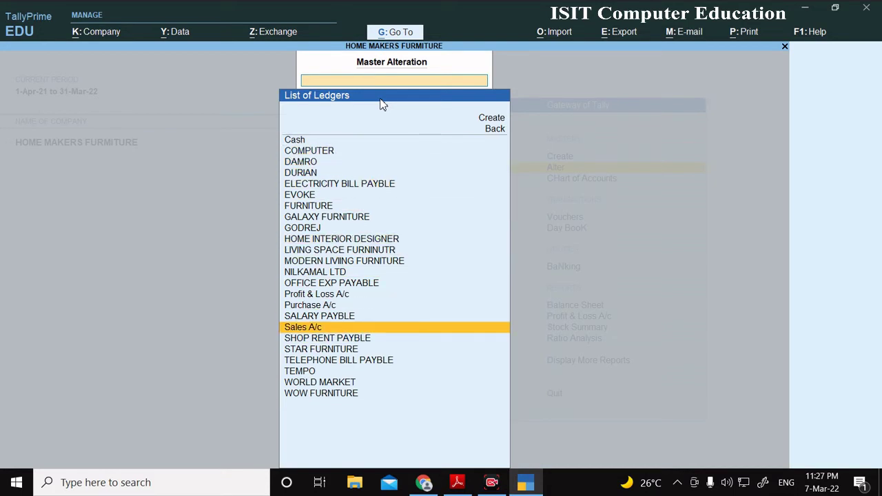
{"action": "key", "text": "Return"}
{"action": "key", "text": "Return"}
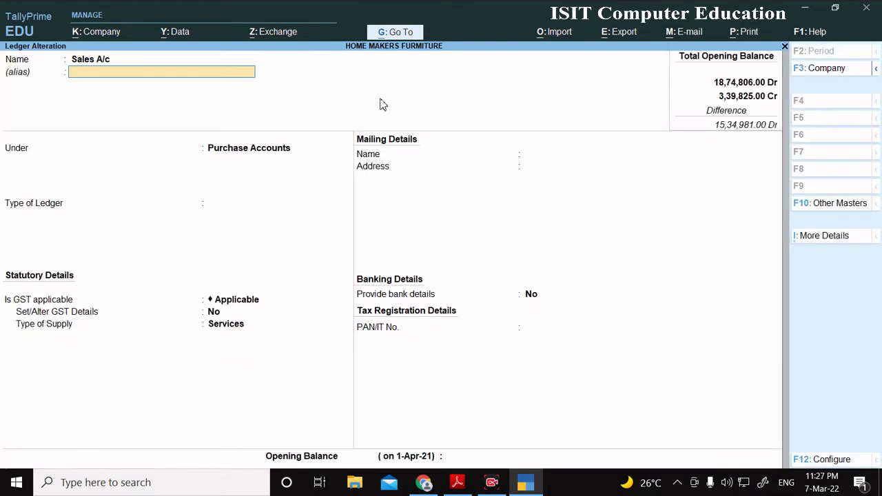
- Change the Sales A/c ledger's group to Sales Accounts, save the ledger and return to the Gateway of Tally
{"action": "key", "text": "Return"}
{"action": "type", "text": "Sa"}
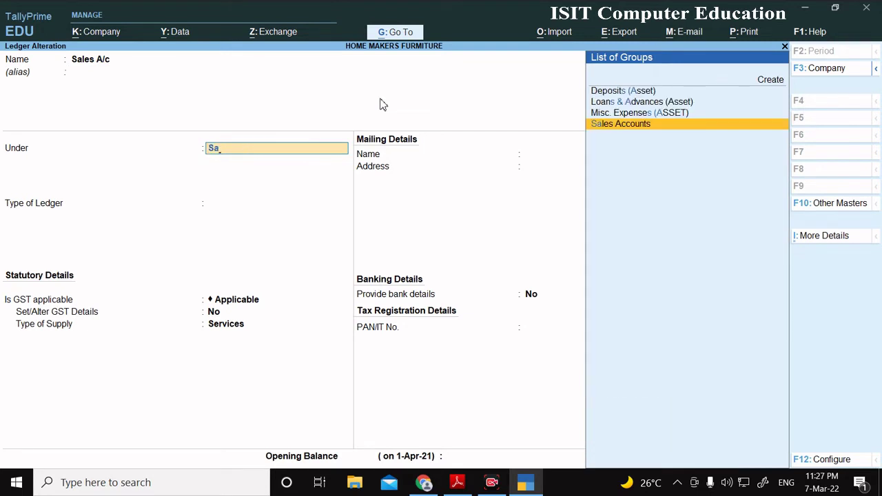
{"action": "key", "text": "Return"}
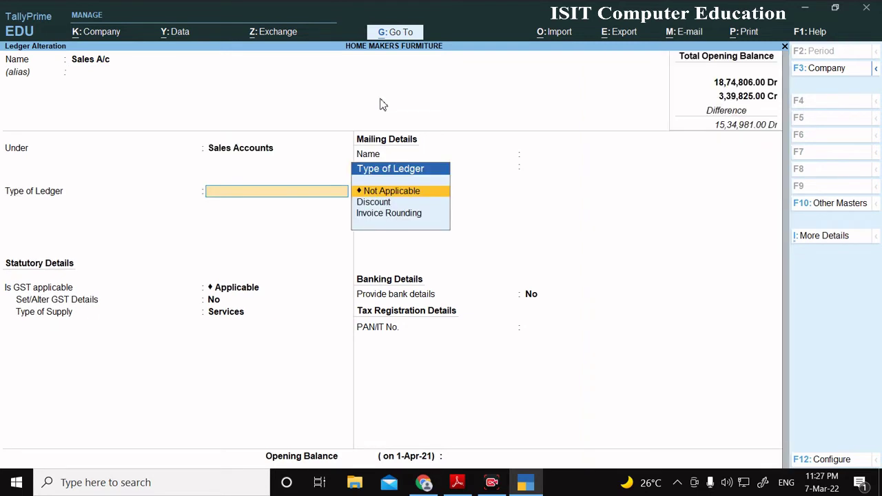
{"action": "key", "text": "ctrl+a"}
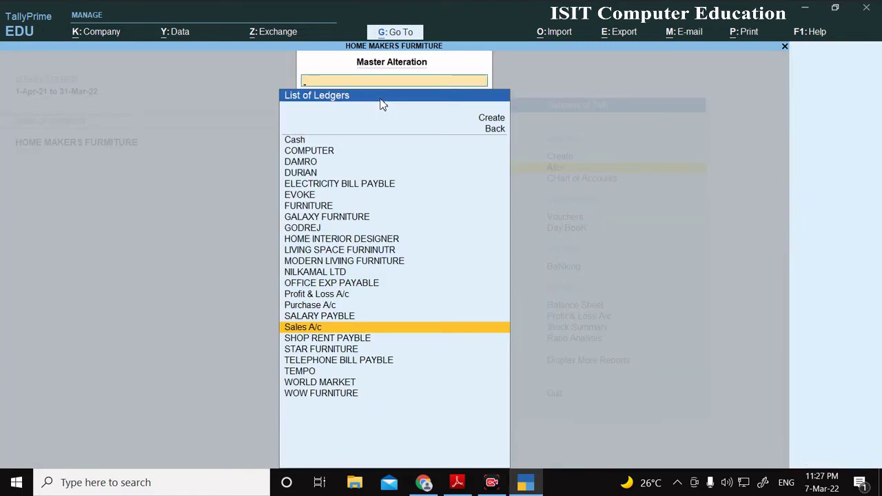
{"action": "key", "text": "Escape"}
{"action": "key", "text": "Escape"}
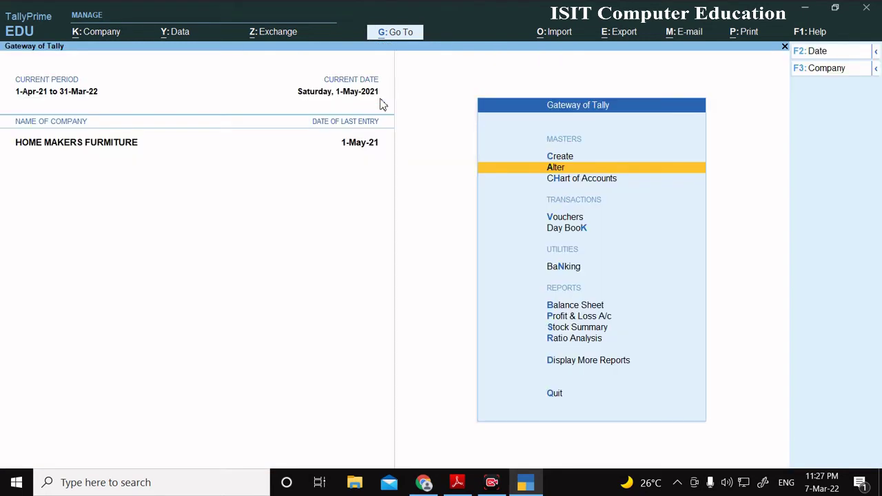
- Reopen voucher entry to start a fresh Sales Order
{"action": "key", "text": "Down"}
{"action": "key", "text": "Down"}
{"action": "key", "text": "Down"}
{"action": "key", "text": "Down"}
{"action": "key", "text": "Down"}
{"action": "key", "text": "Down"}
{"action": "key", "text": "Up"}
{"action": "key", "text": "Up"}
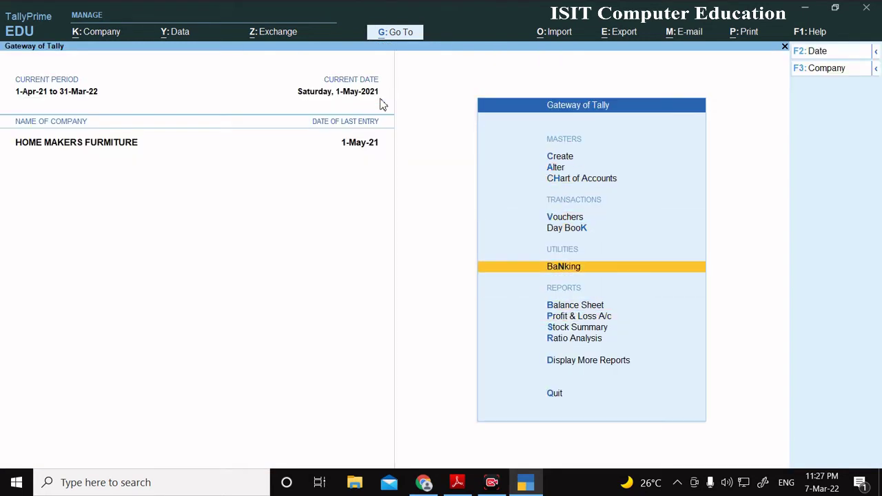
{"action": "key", "text": "Up"}
{"action": "key", "text": "Up"}
{"action": "key", "text": "Return"}
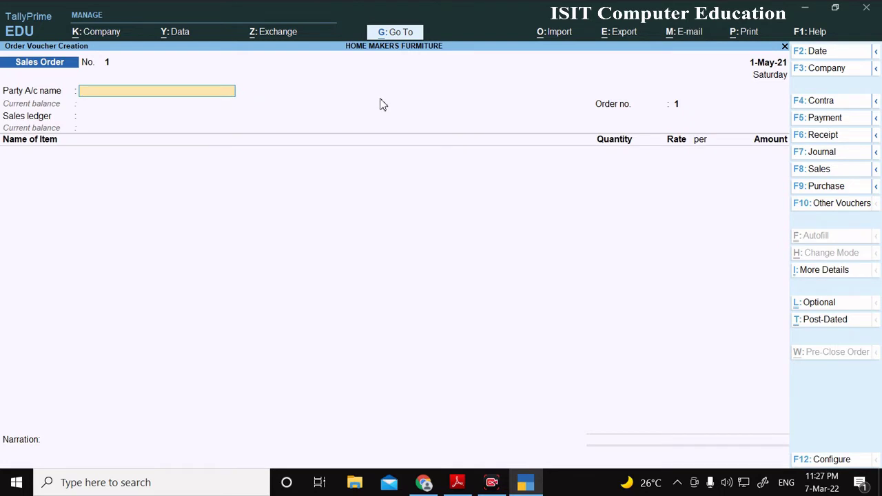
- Set STAR FURNITURE as the party with its Maharashtra details, accept order number 1 and choose Sales A/c as the sales ledger
{"action": "type", "text": "S"}
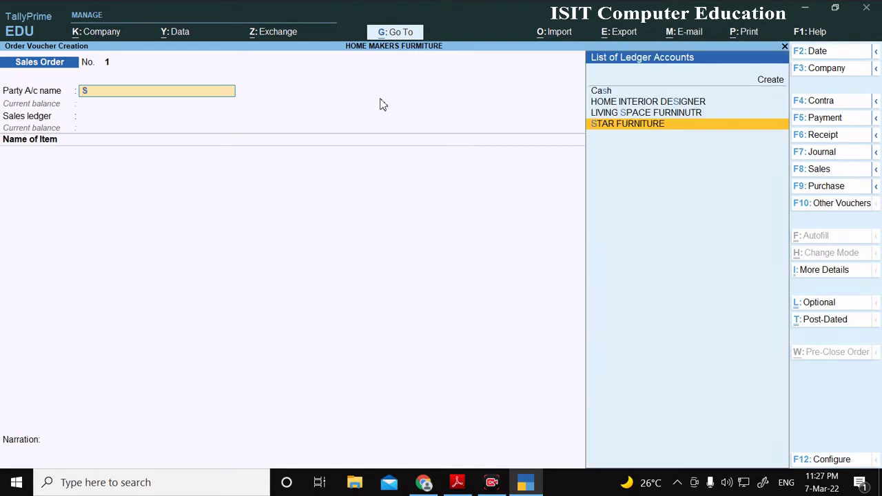
{"action": "key", "text": "Return"}
{"action": "key", "text": "Return"}
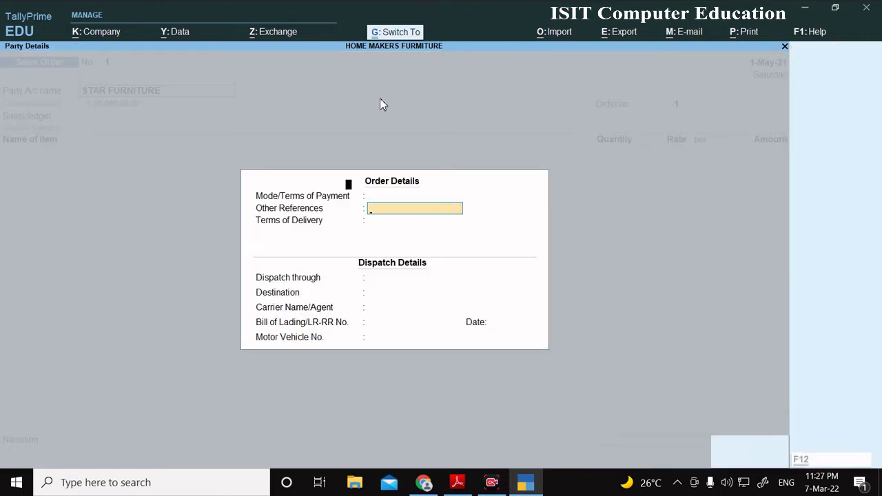
{"action": "key", "text": "ctrl+a"}
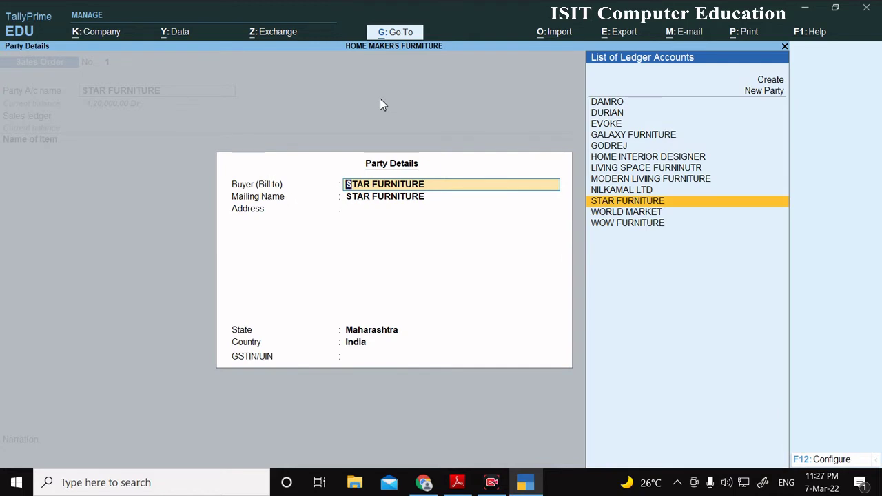
{"action": "key", "text": "Return"}
{"action": "key", "text": "Return"}
{"action": "key", "text": "Return"}
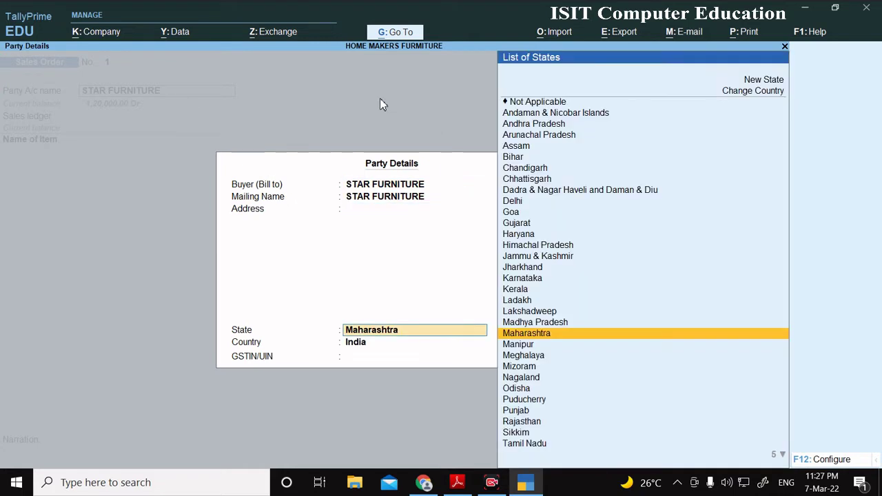
{"action": "key", "text": "Return"}
{"action": "key", "text": "Return"}
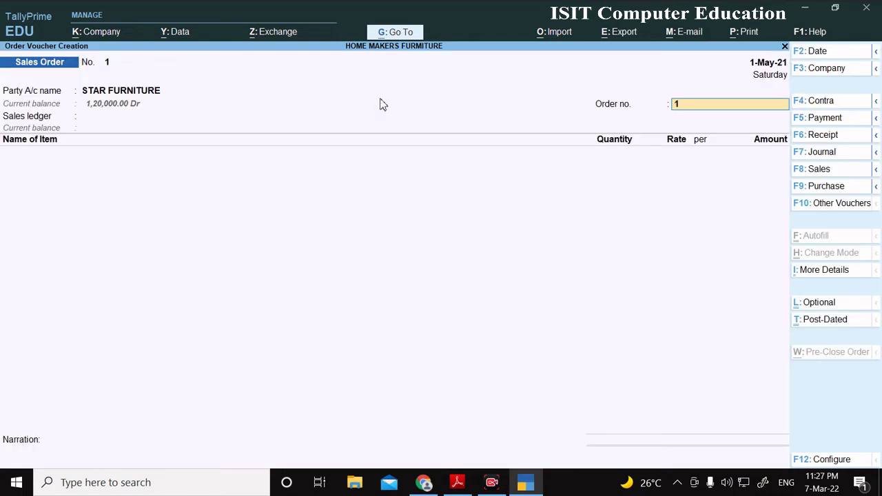
{"action": "key", "text": "Return"}
{"action": "key", "text": "Return"}
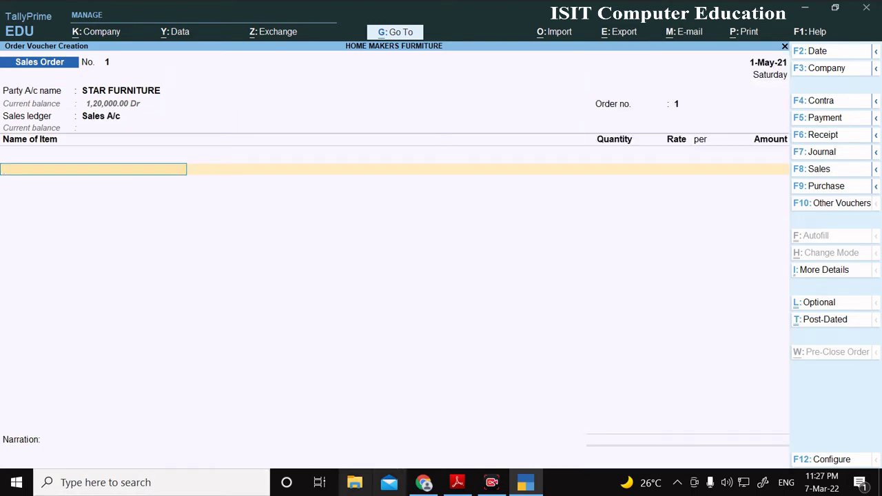
- Check the 3rd May entry in the assignment PDF, enter 3 Nos of Computer Table at 3,500 due 1-May-21, and save the sales order
{"action": "left_click", "coordinate": [454, 484]}
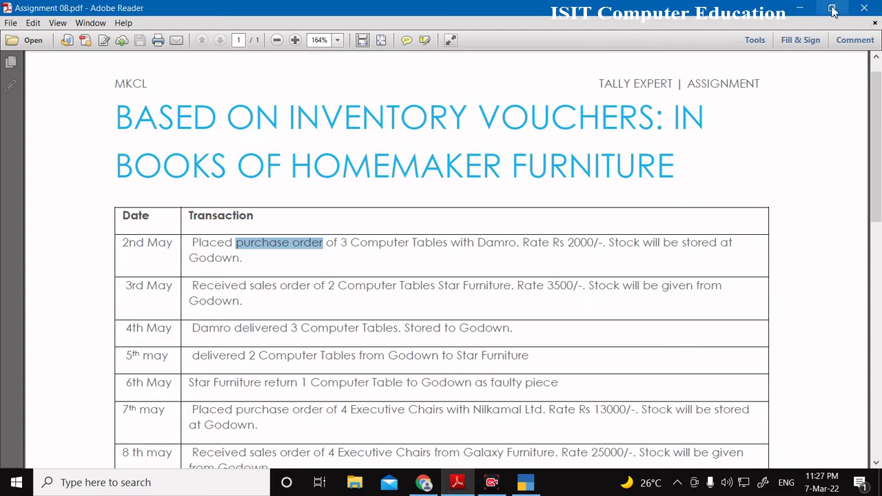
{"action": "left_click", "coordinate": [799, 8]}
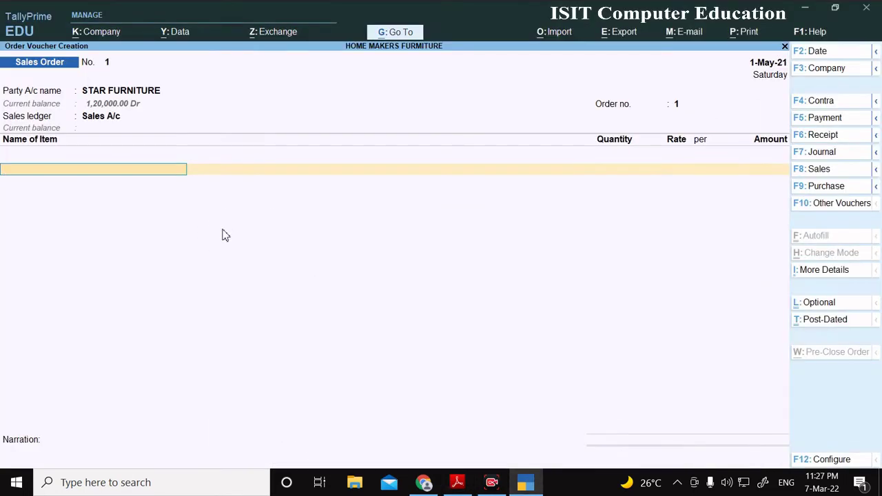
{"action": "type", "text": "Co"}
{"action": "key", "text": "Return"}
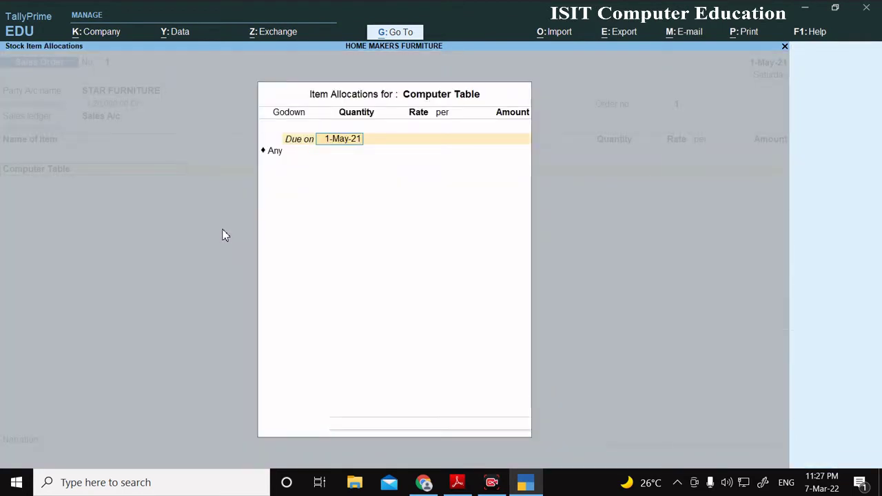
{"action": "key", "text": "Return"}
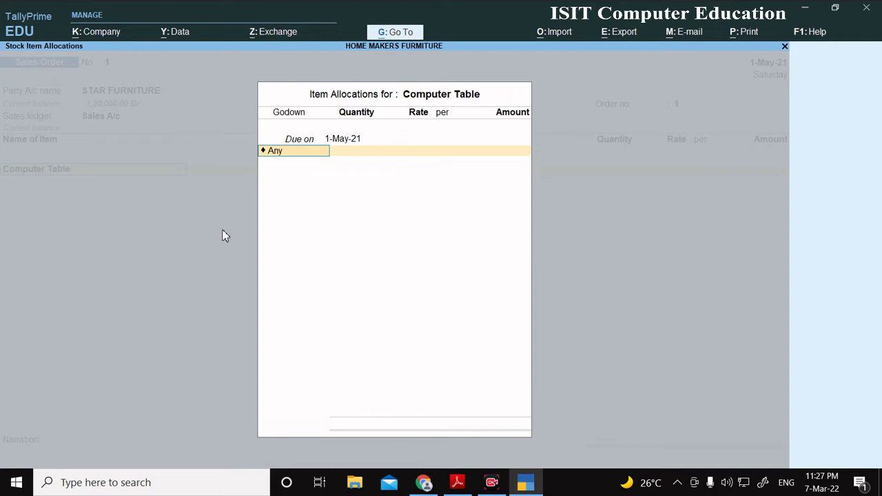
{"action": "key", "text": "Return"}
{"action": "key", "text": "Return"}
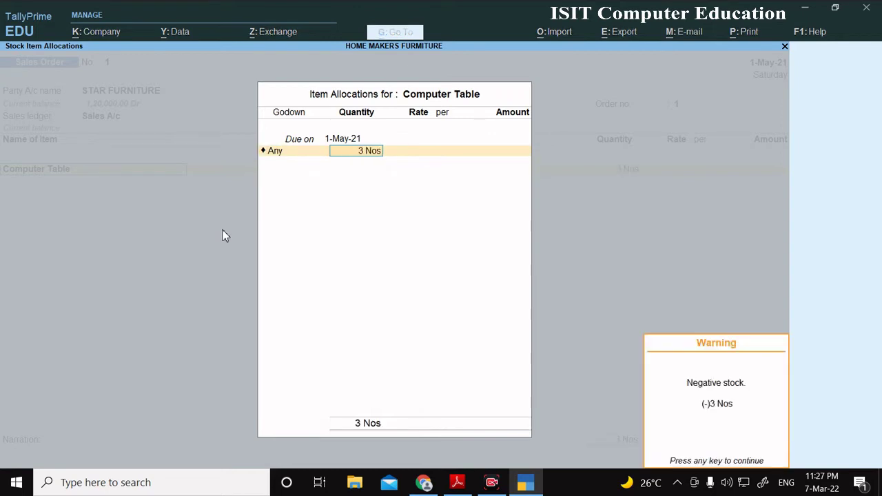
{"action": "key", "text": "Return"}
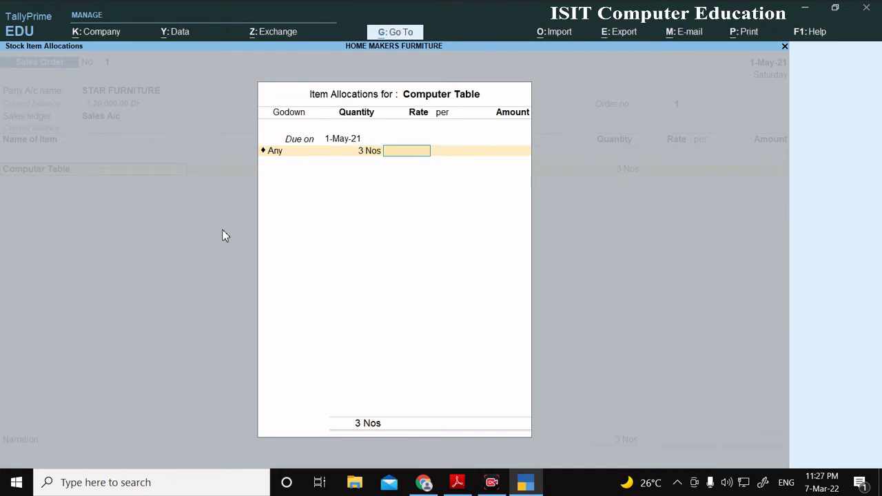
{"action": "type", "text": "3500"}
{"action": "key", "text": "Return"}
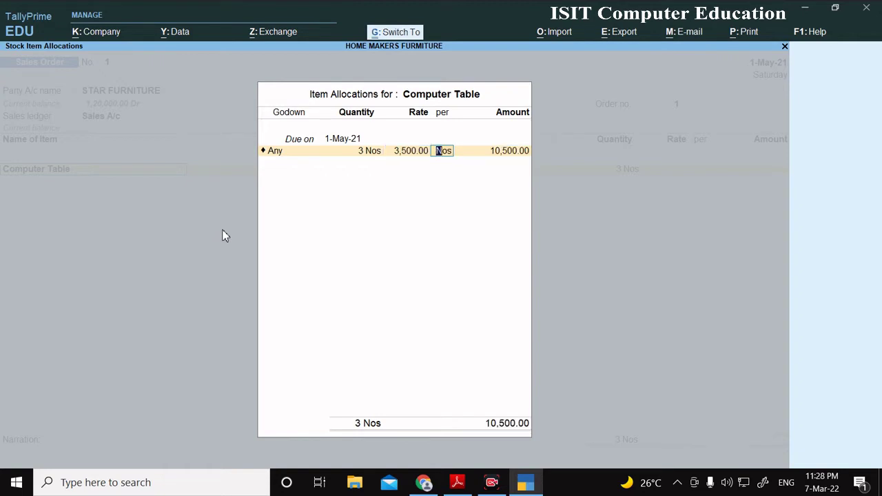
{"action": "key", "text": "ctrl+a"}
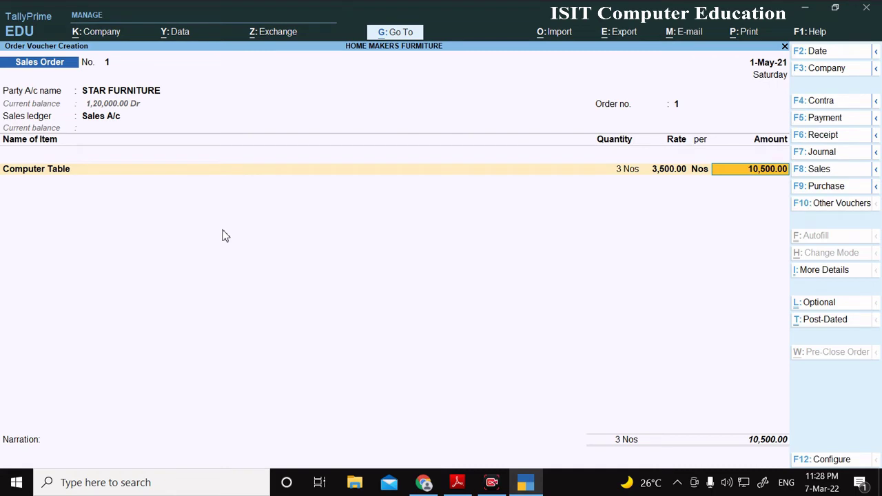
{"action": "key", "text": "ctrl+a"}
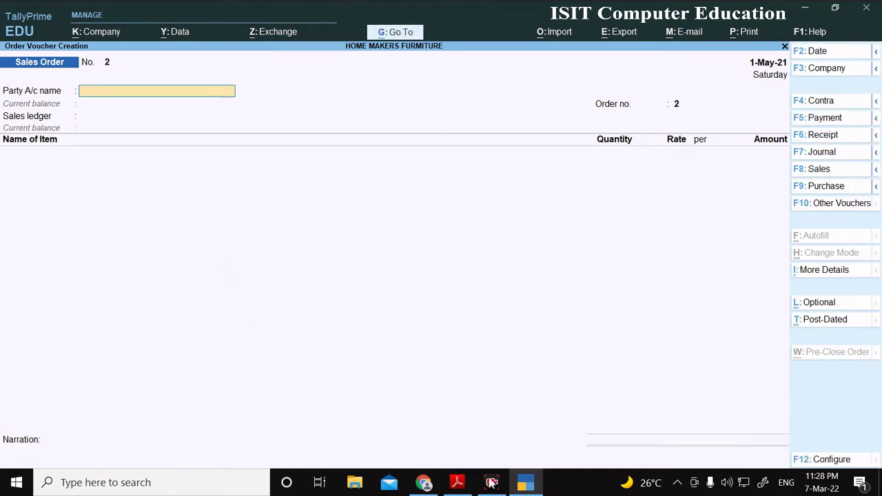
- Examine the 4th May Damro delivery in the assignment PDF against the 2nd May purchase order and return to TallyPrime
{"action": "left_click", "coordinate": [457, 483]}
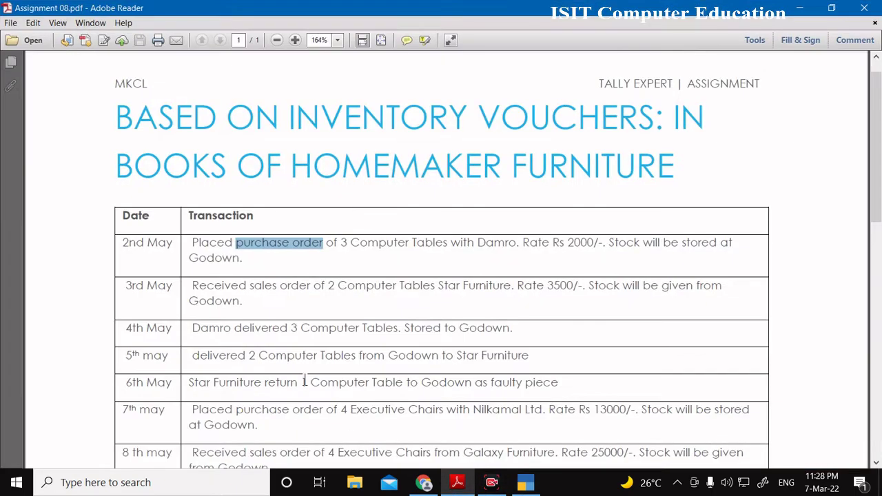
{"action": "scroll", "coordinate": [279, 336], "scroll_direction": "down", "scroll_amount": 2}
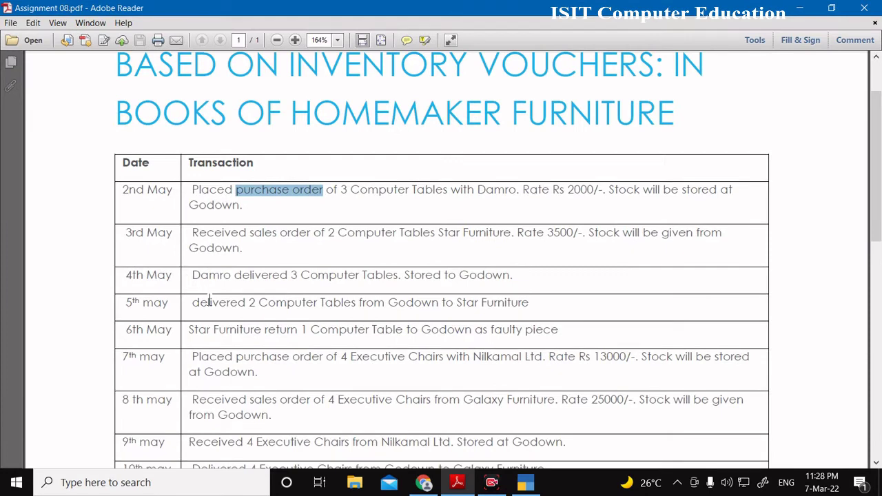
{"action": "left_click_drag", "start_coordinate": [231, 277], "coordinate": [464, 278]}
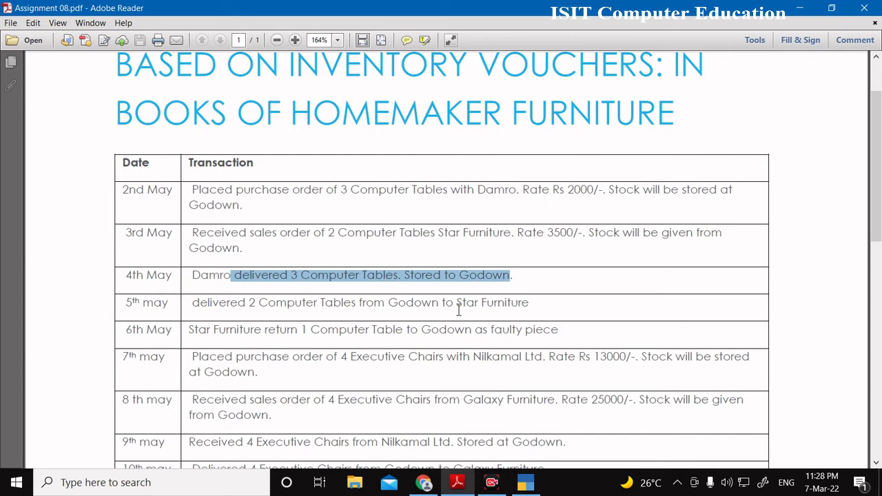
{"action": "left_click", "coordinate": [436, 274]}
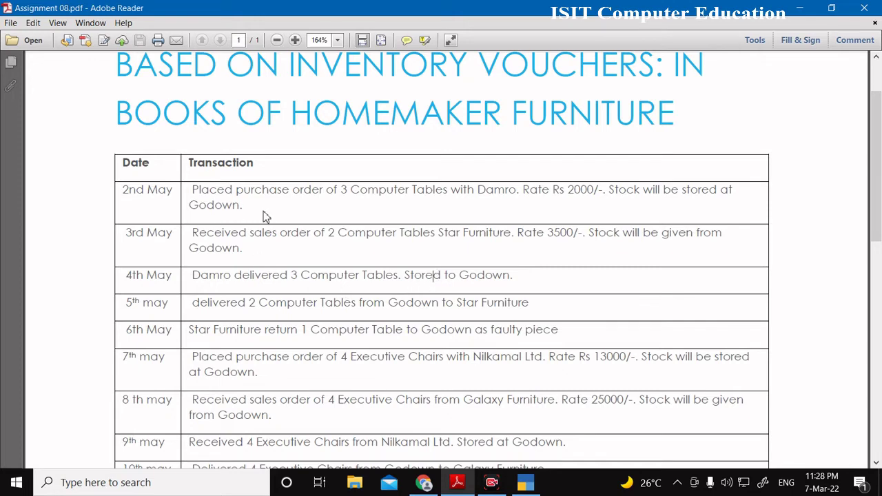
{"action": "left_click_drag", "start_coordinate": [234, 276], "coordinate": [357, 280]}
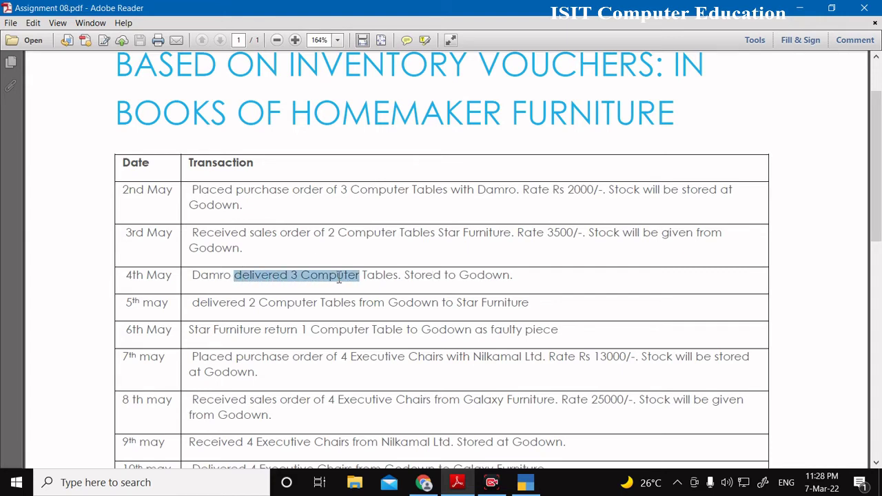
{"action": "left_click_drag", "start_coordinate": [342, 195], "coordinate": [392, 198]}
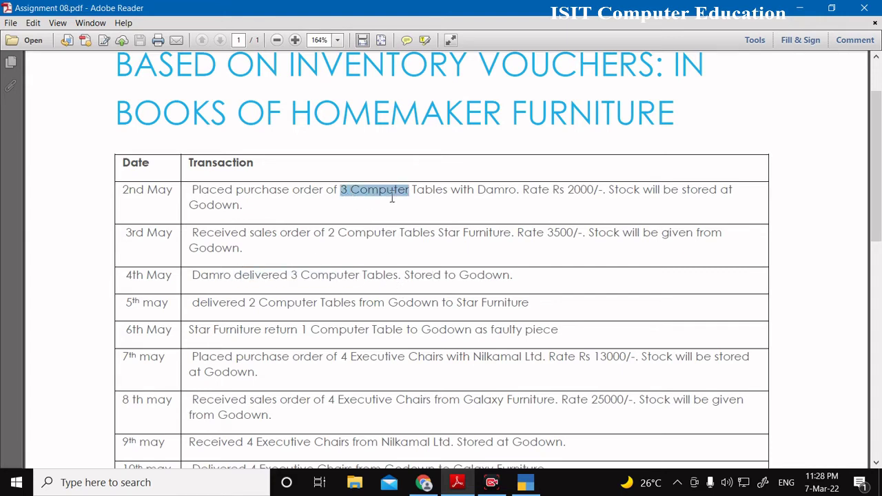
{"action": "left_click_drag", "start_coordinate": [293, 284], "coordinate": [337, 281]}
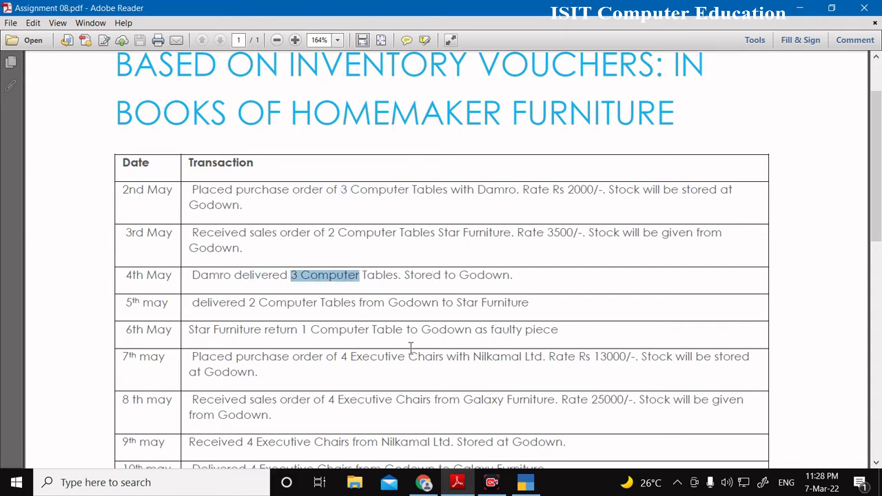
{"action": "left_click", "coordinate": [457, 483]}
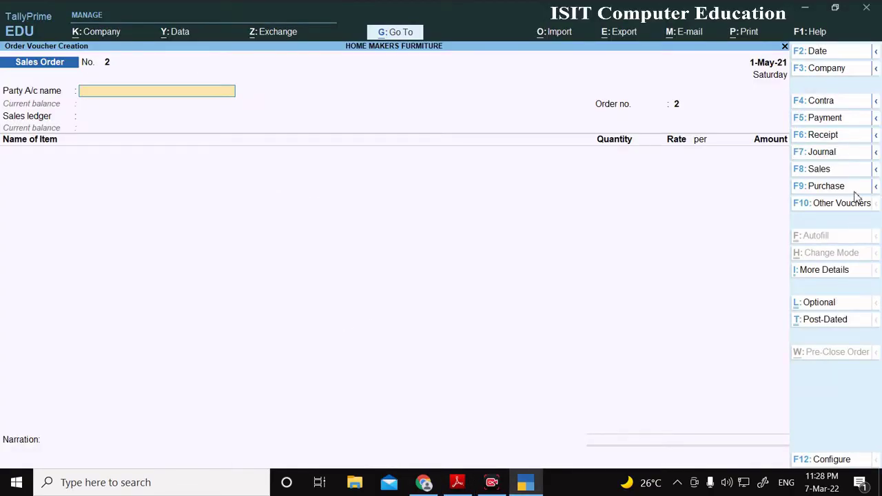
- Show the inactive voucher types, choose Receipt Note and activate it to start a new receipt note
{"action": "left_click", "coordinate": [876, 135]}
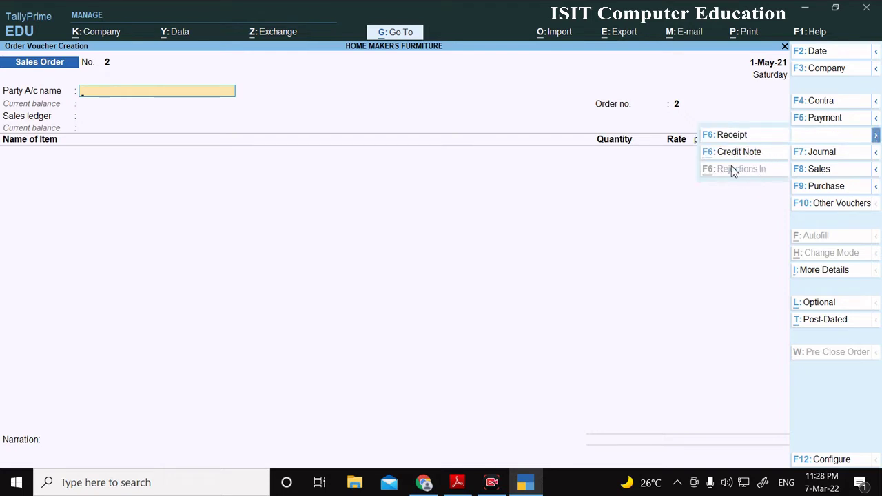
{"action": "left_click", "coordinate": [876, 187]}
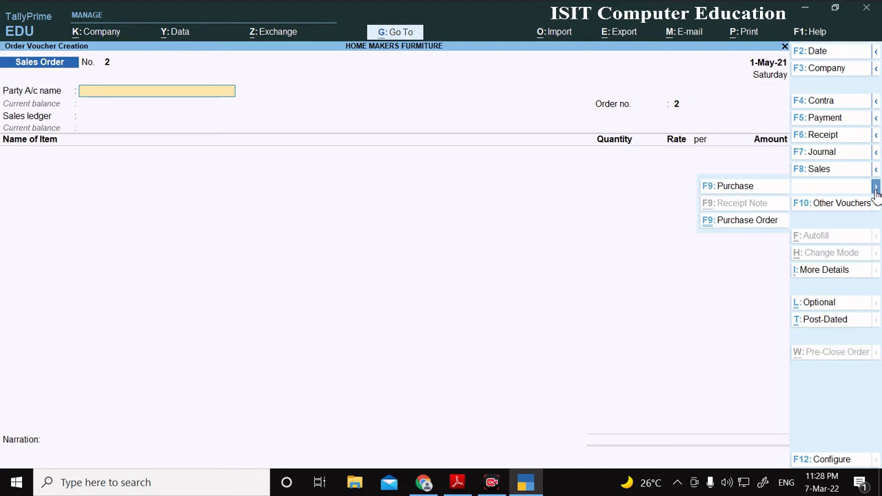
{"action": "left_click", "coordinate": [735, 207]}
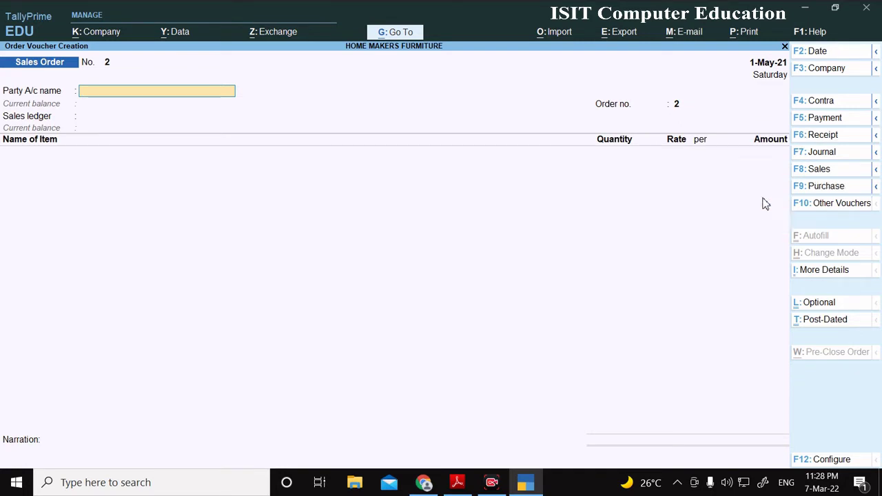
{"action": "left_click", "coordinate": [840, 208]}
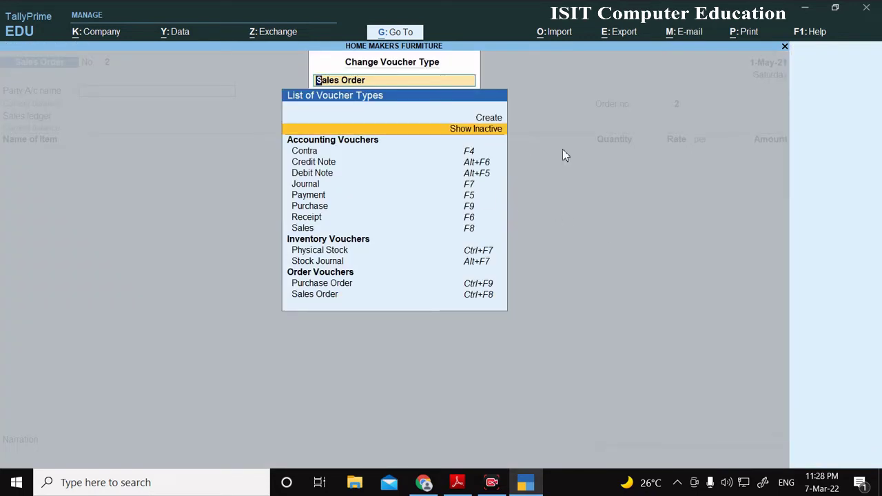
{"action": "key", "text": "Return"}
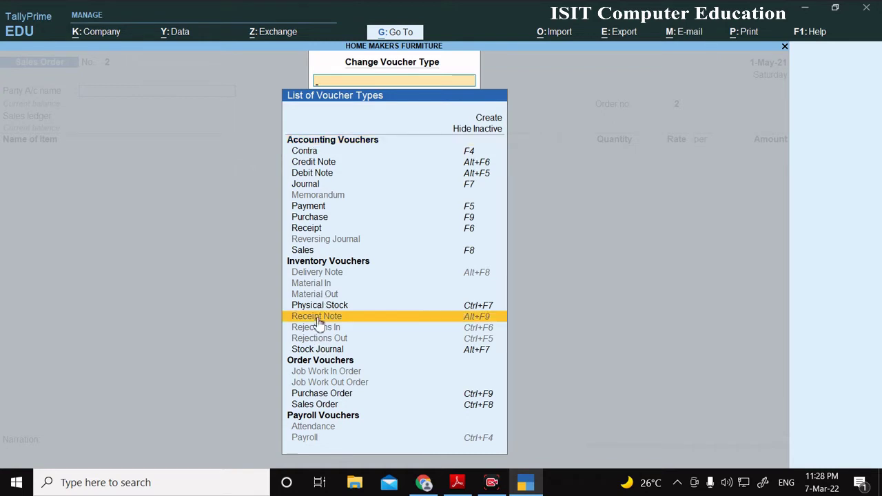
{"action": "left_click", "coordinate": [449, 323]}
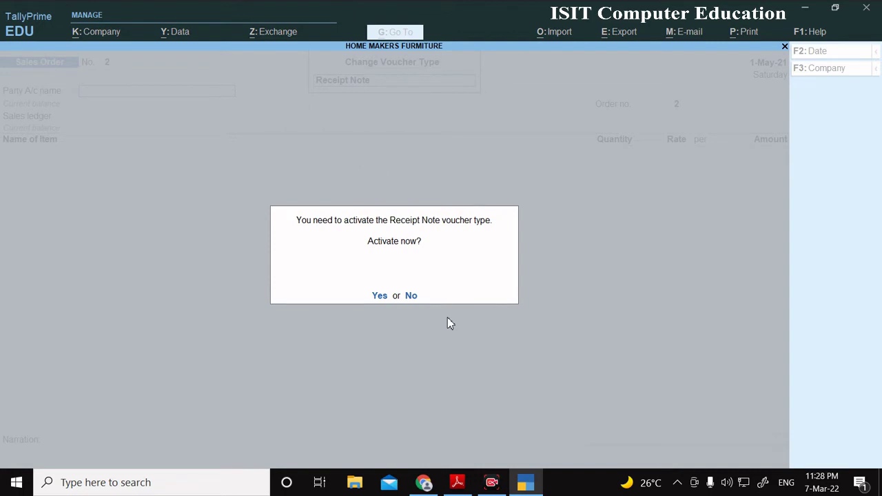
{"action": "key", "text": "Return"}
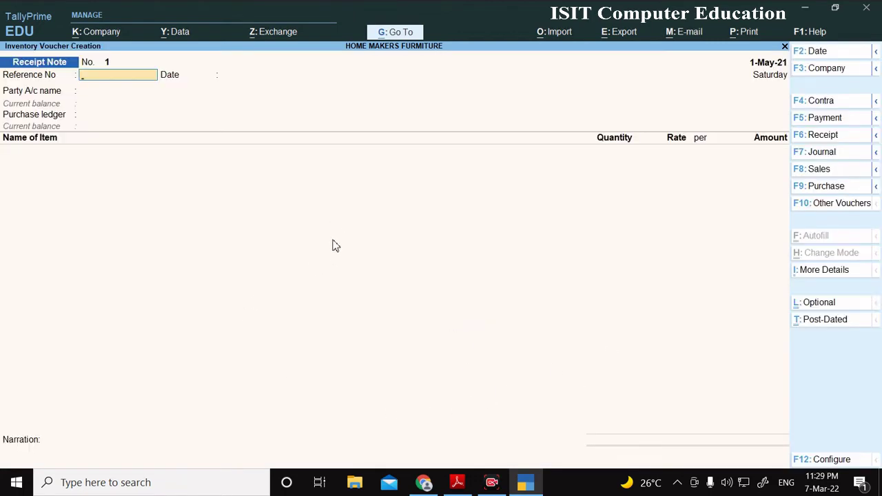
- Check the 4th May entry in the assignment PDF, set DAMRO as the receipt note's party and link it to order 1
{"action": "left_click", "coordinate": [465, 489]}
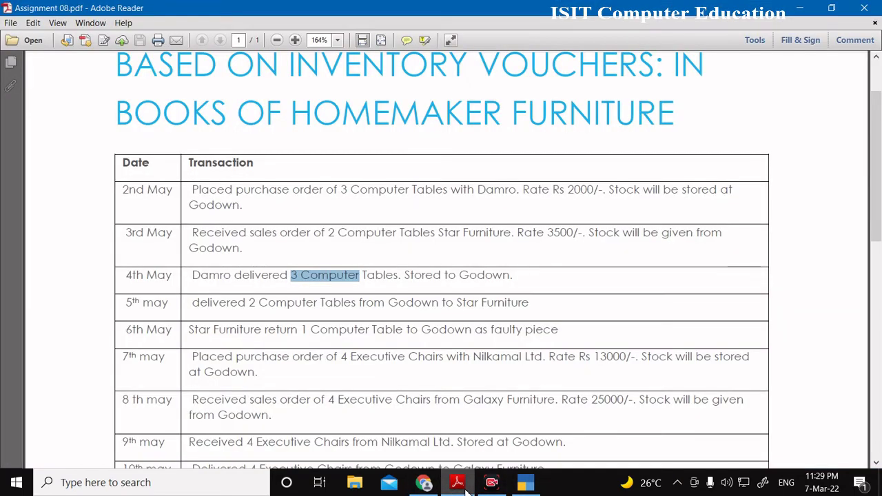
{"action": "left_click", "coordinate": [465, 489]}
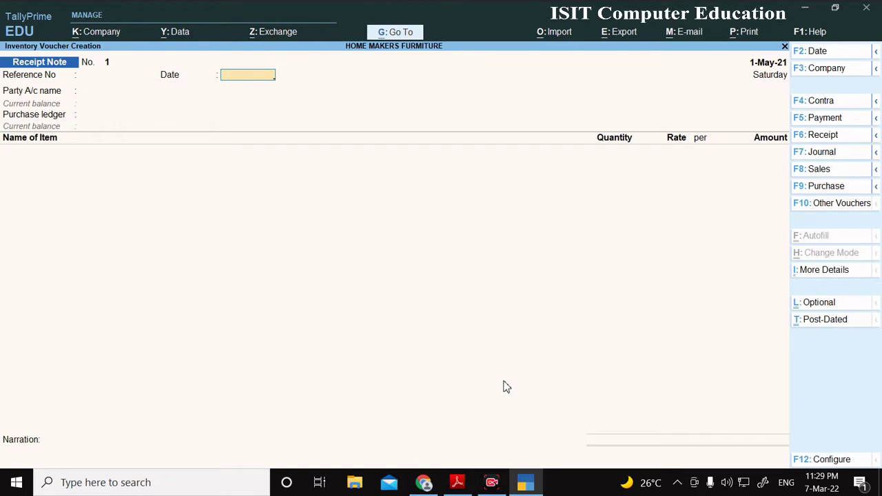
{"action": "key", "text": "Return"}
{"action": "key", "text": "Down"}
{"action": "key", "text": "Return"}
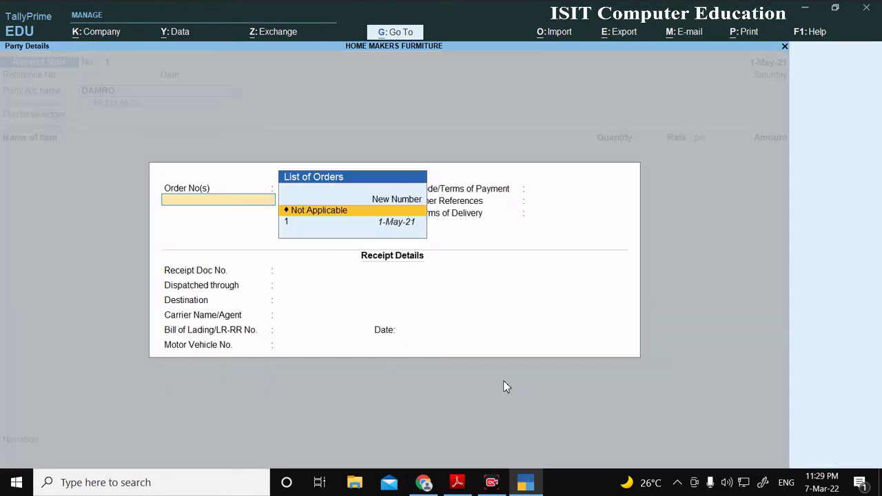
{"action": "key", "text": "Down"}
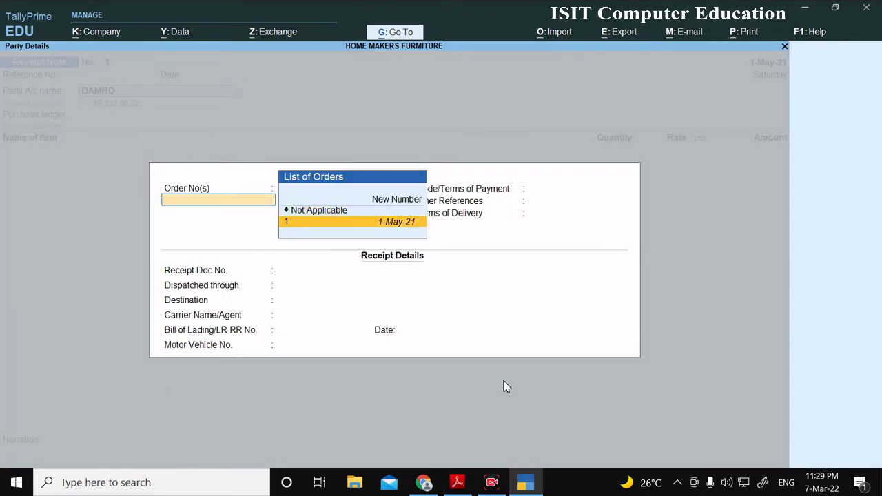
{"action": "key", "text": "Return"}
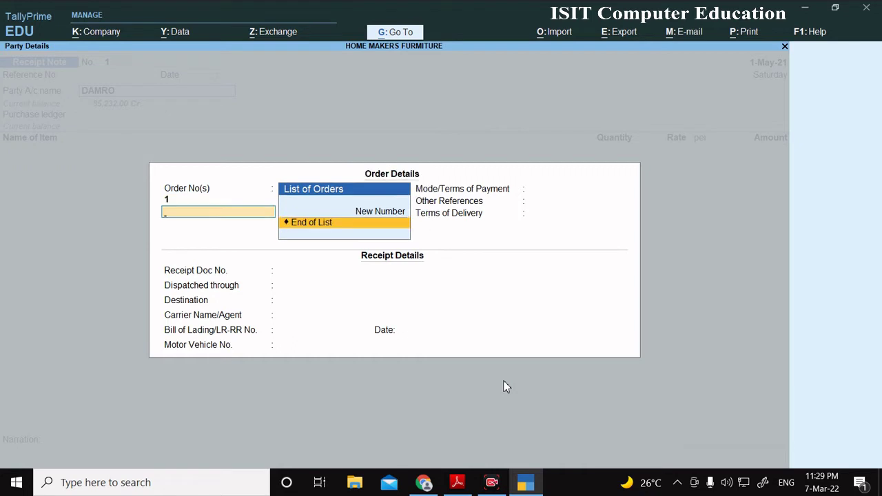
- Leave the receipt details blank, accept DAMRO's Maharashtra party details and keep Purchase A/c as the purchase ledger
{"action": "key", "text": "Return"}
{"action": "key", "text": "Return"}
{"action": "key", "text": "Return"}
{"action": "key", "text": "Return"}
{"action": "key", "text": "Return"}
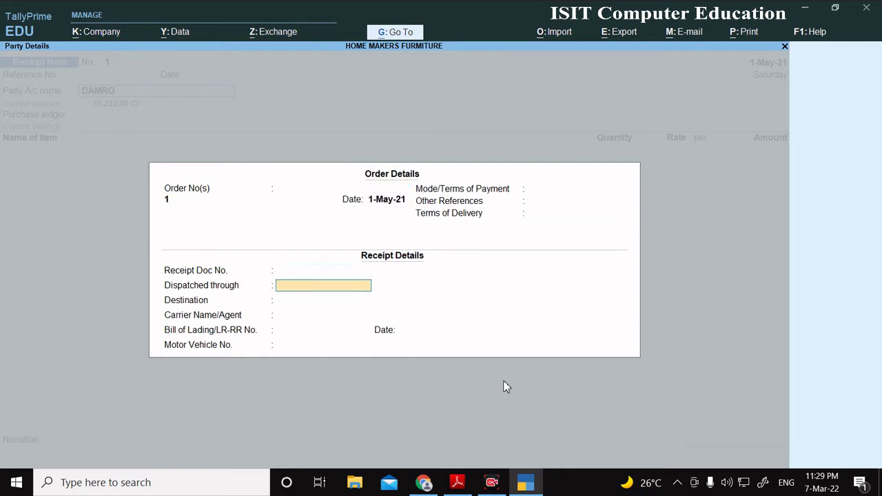
{"action": "key", "text": "Return"}
{"action": "key", "text": "Return"}
{"action": "key", "text": "Return"}
{"action": "key", "text": "Return"}
{"action": "key", "text": "Return"}
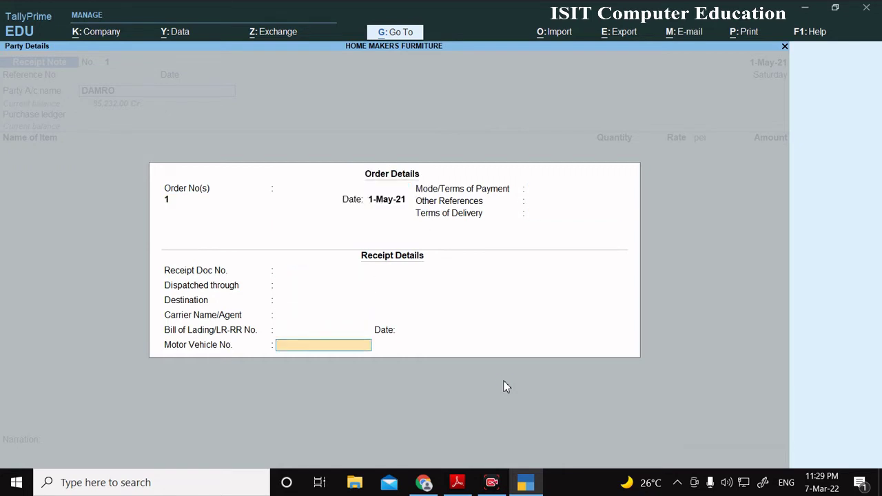
{"action": "key", "text": "Return"}
{"action": "key", "text": "Return"}
{"action": "key", "text": "Return"}
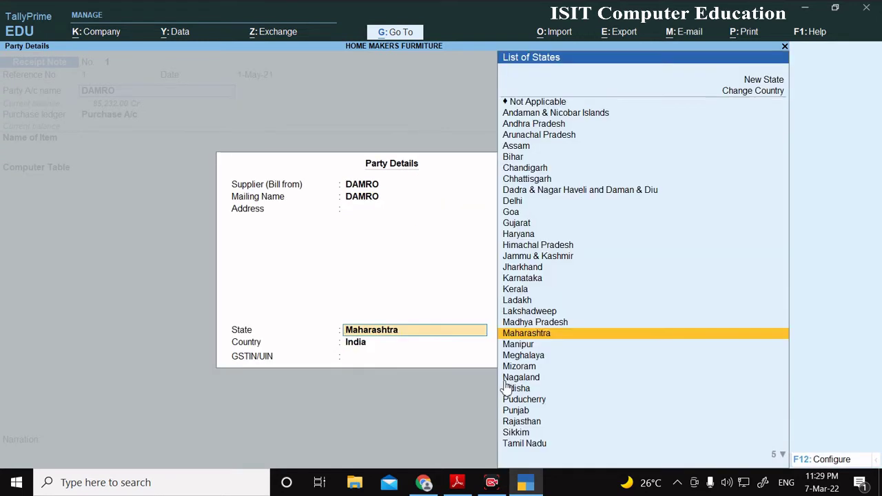
{"action": "key", "text": "Return"}
{"action": "key", "text": "Return"}
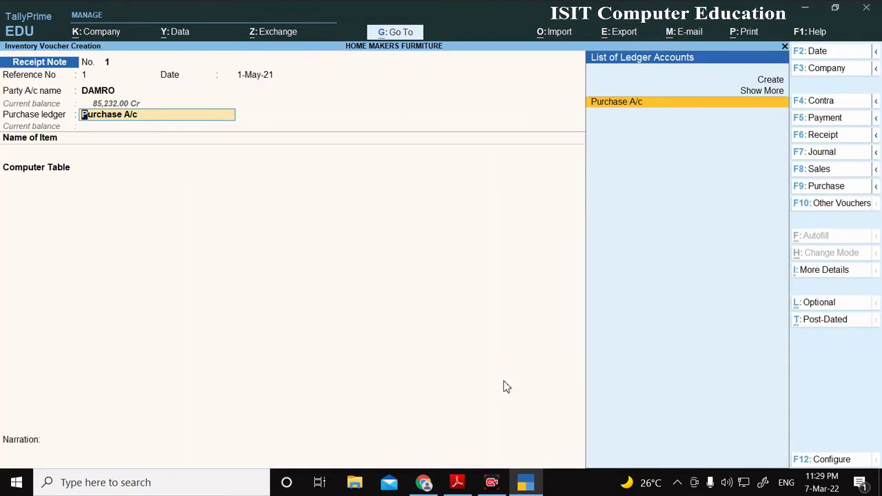
{"action": "key", "text": "Return"}
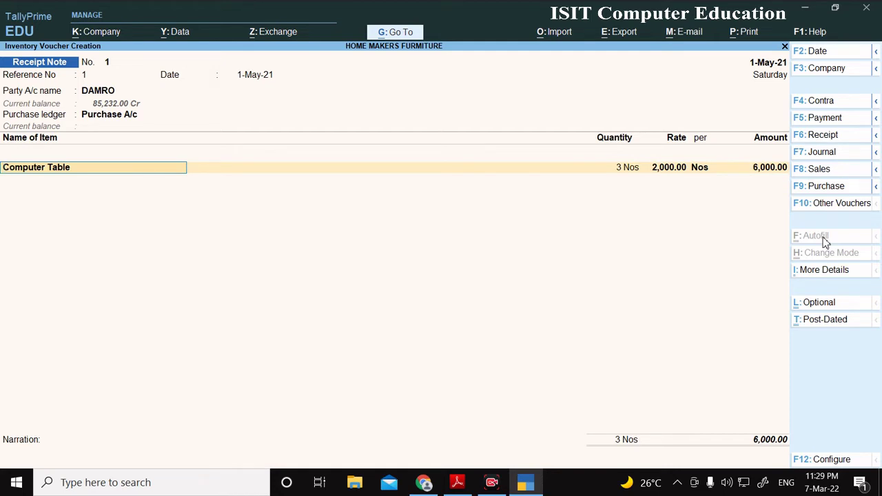
- Check the 2nd May rate in the assignment PDF and save the receipt note for 3 Nos of Computer Table at 2,000
{"action": "key", "text": "ctrl"}
{"action": "left_click", "coordinate": [466, 486]}
{"action": "left_click_drag", "start_coordinate": [550, 190], "coordinate": [605, 190]}
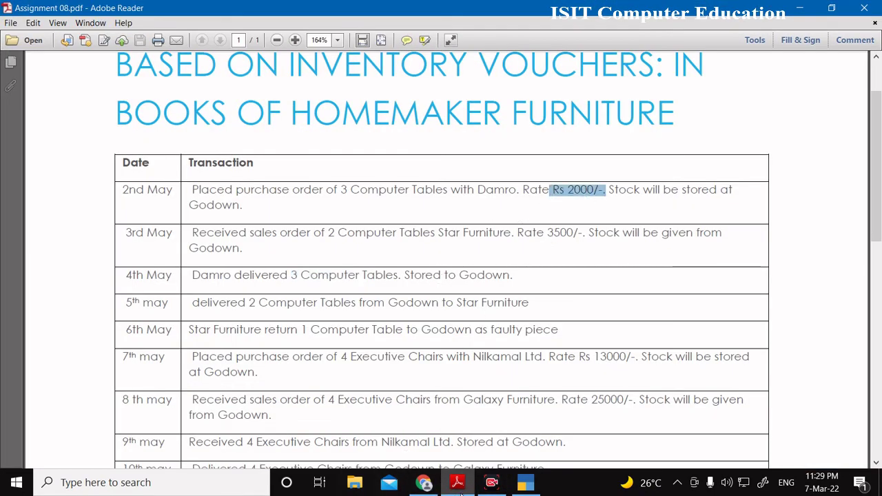
{"action": "left_click", "coordinate": [526, 482]}
{"action": "key", "text": "ctrl+a"}
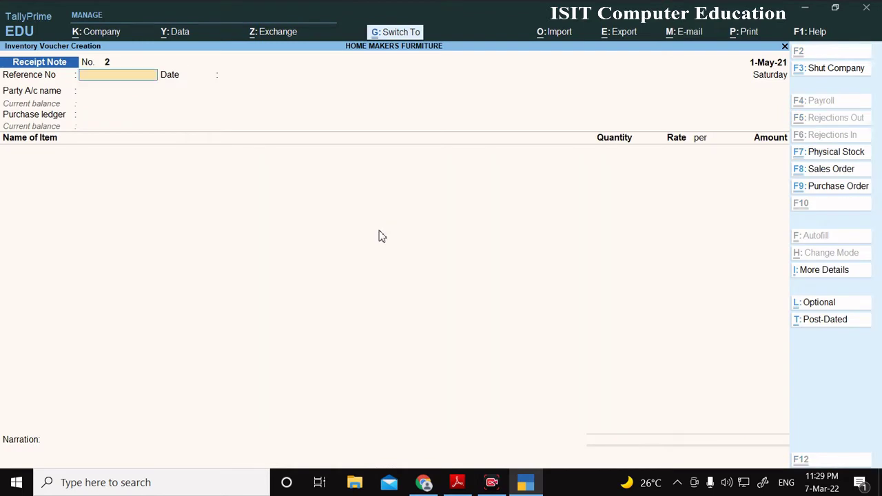
- Examine the Center Table group and the Computer Table stock in the Stock Summary, and return to the Gateway of Tally
{"action": "key", "text": "Escape"}
{"action": "key", "text": "Return"}
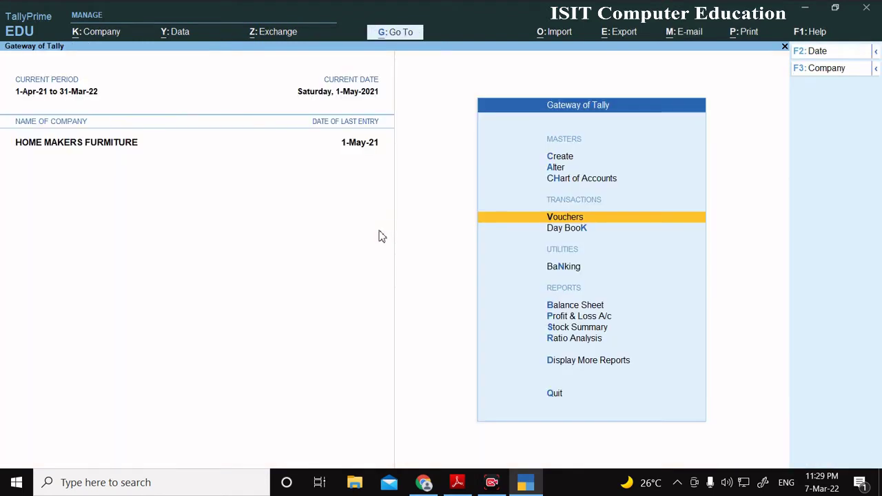
{"action": "key", "text": "Down"}
{"action": "key", "text": "Down"}
{"action": "key", "text": "Down"}
{"action": "key", "text": "Down"}
{"action": "key", "text": "Down"}
{"action": "key", "text": "Return"}
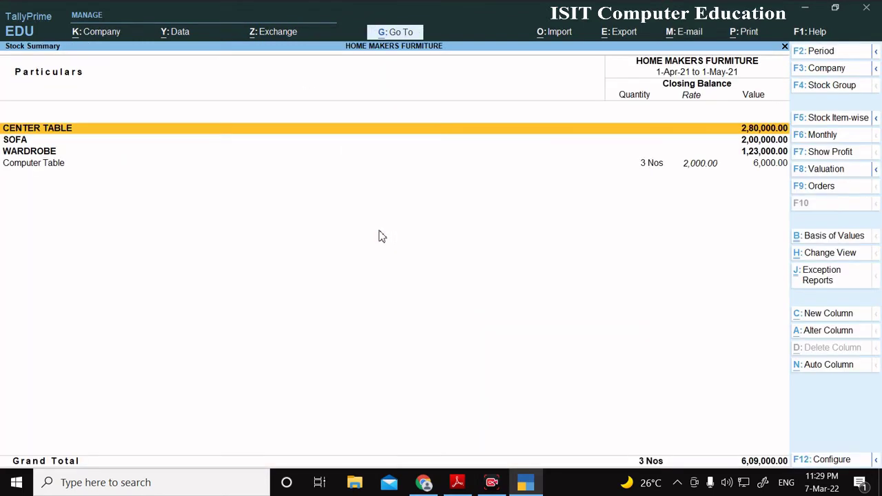
{"action": "key", "text": "Return"}
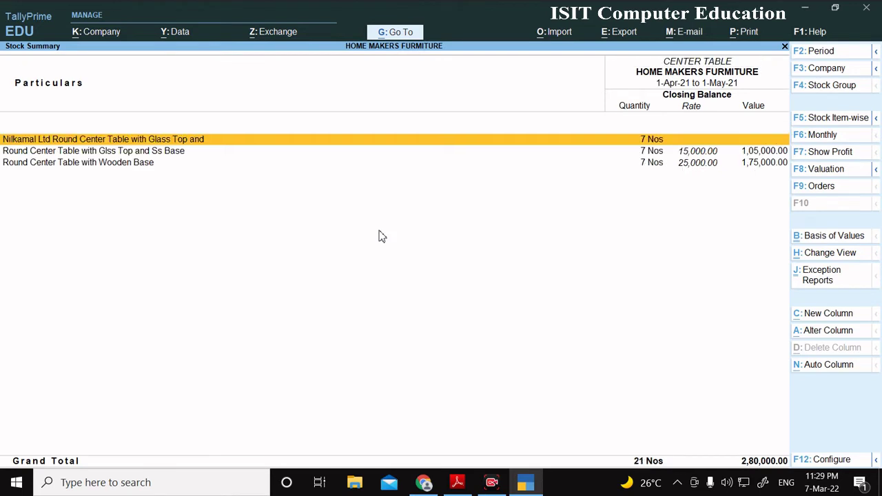
{"action": "key", "text": "Escape"}
{"action": "key", "text": "Down"}
{"action": "key", "text": "Down"}
{"action": "key", "text": "Down"}
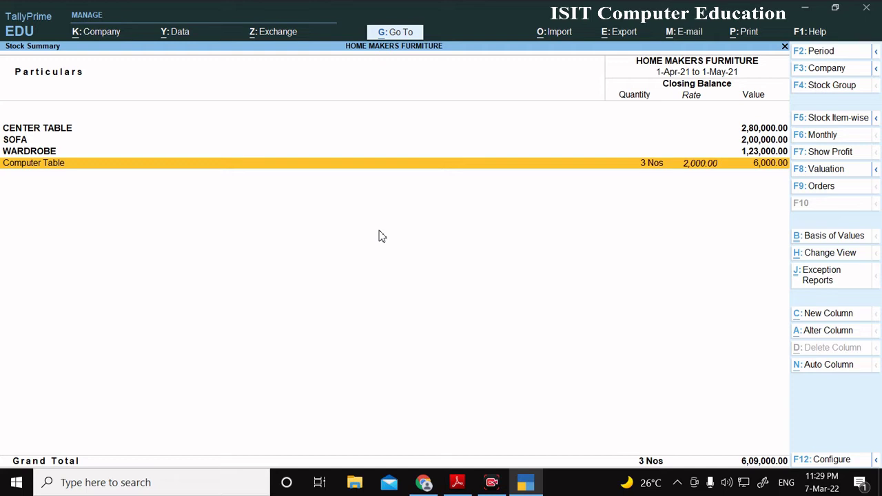
{"action": "key", "text": "Escape"}
{"action": "key", "text": "Escape"}
{"action": "key", "text": "Escape"}
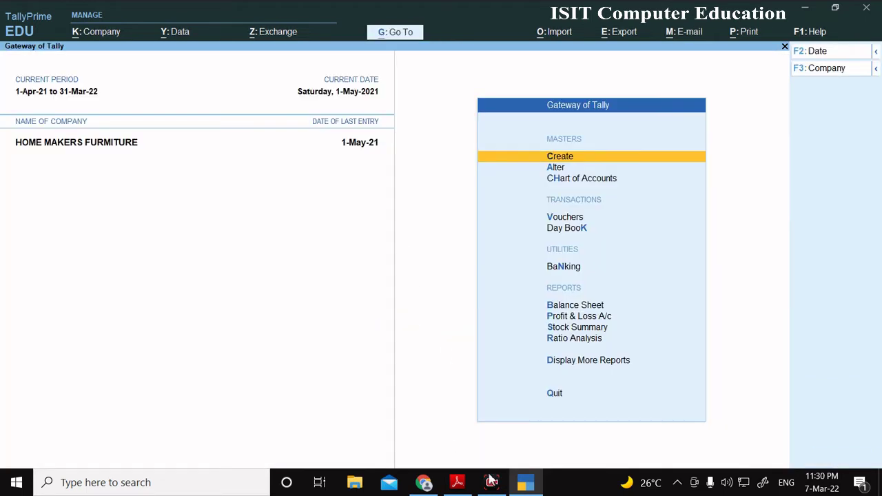
- Review the 2nd to 5th May entries in the assignment PDF, especially the Star Furniture delivery, and return to TallyPrime
{"action": "left_click", "coordinate": [457, 482]}
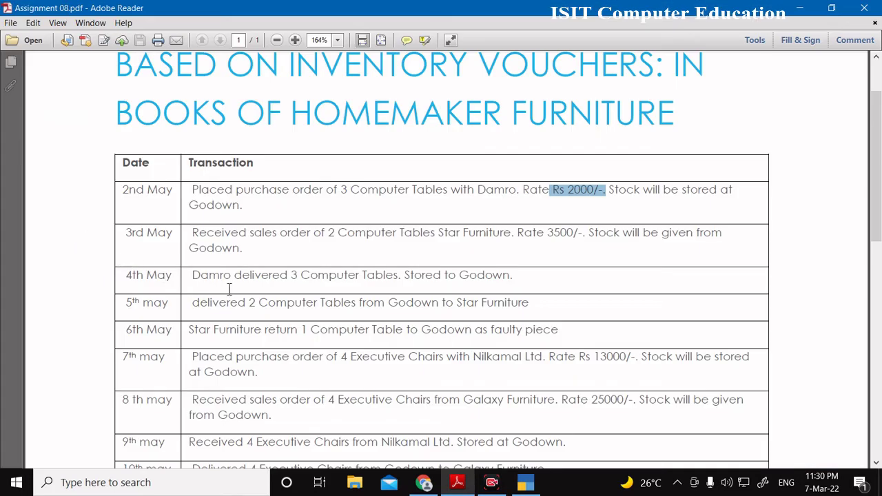
{"action": "left_click_drag", "start_coordinate": [190, 282], "coordinate": [489, 284]}
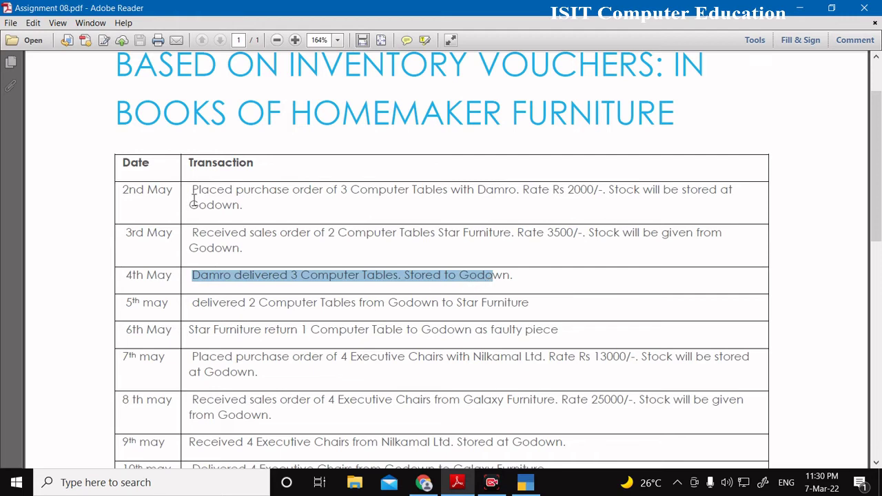
{"action": "left_click_drag", "start_coordinate": [191, 202], "coordinate": [284, 284]}
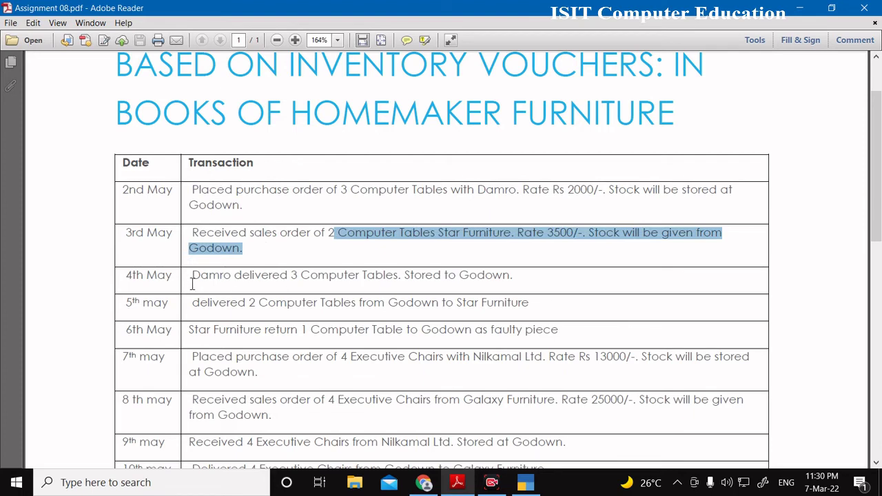
{"action": "left_click_drag", "start_coordinate": [192, 277], "coordinate": [304, 285]}
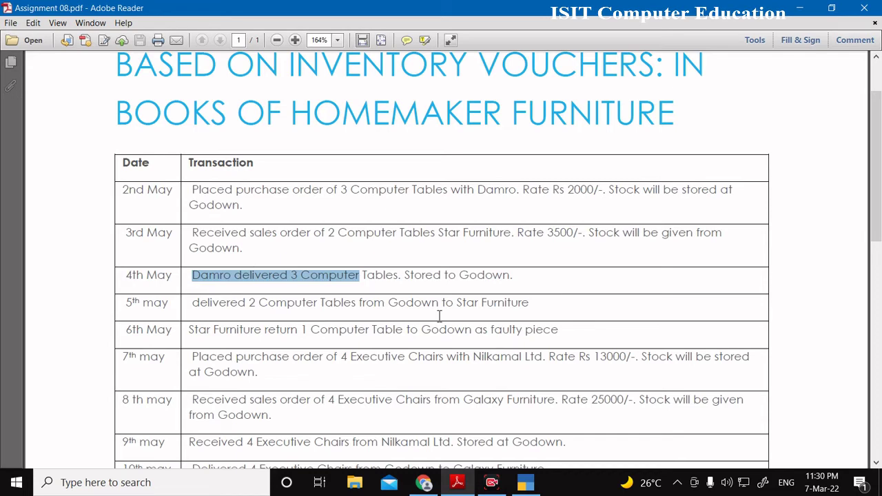
{"action": "left_click_drag", "start_coordinate": [245, 303], "coordinate": [489, 308]}
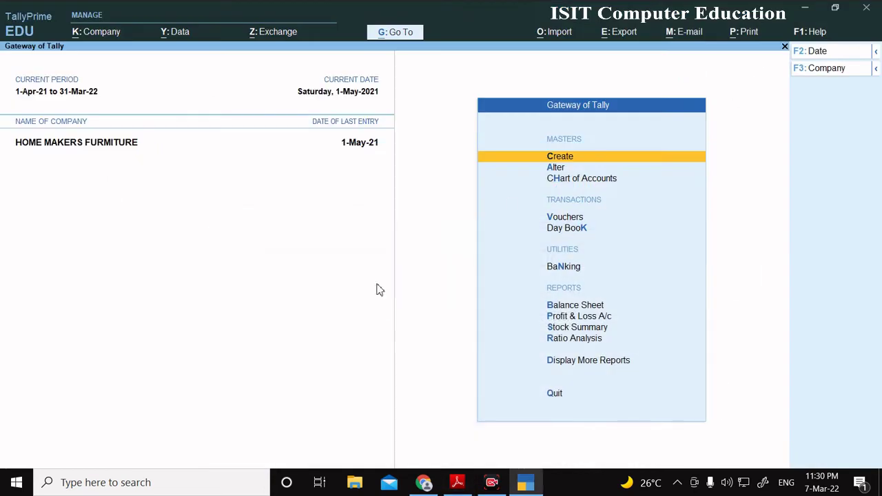
{"action": "left_click", "coordinate": [799, 9]}
- Reopen voucher entry from the Gateway of Tally
{"action": "key", "text": "Down"}
{"action": "key", "text": "Down"}
{"action": "key", "text": "Down"}
{"action": "key", "text": "Down"}
{"action": "key", "text": "Down"}
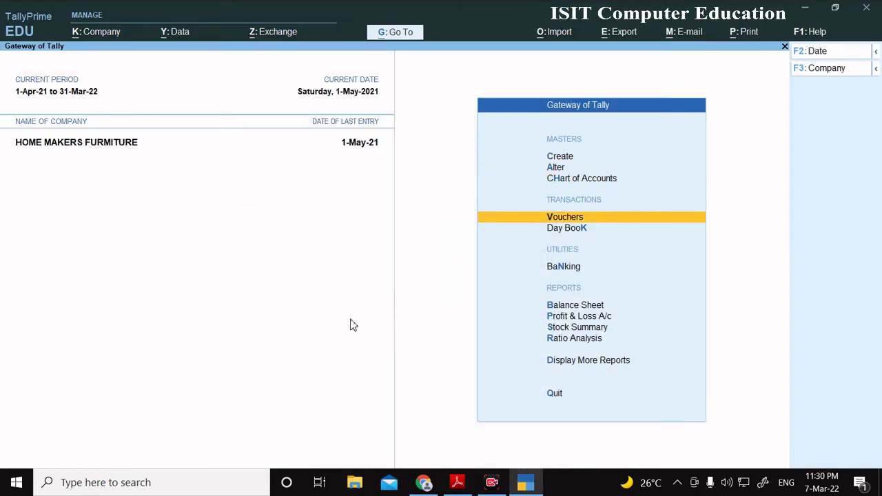
{"action": "key", "text": "Up"}
{"action": "key", "text": "Up"}
{"action": "key", "text": "Return"}
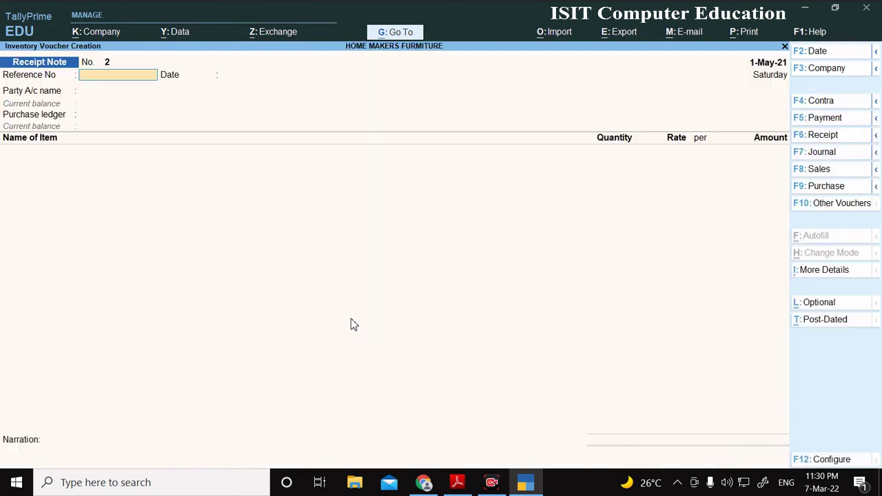
- Show the inactive voucher types, activate the Delivery Note voucher type and switch the entry to it
{"action": "left_click", "coordinate": [875, 171]}
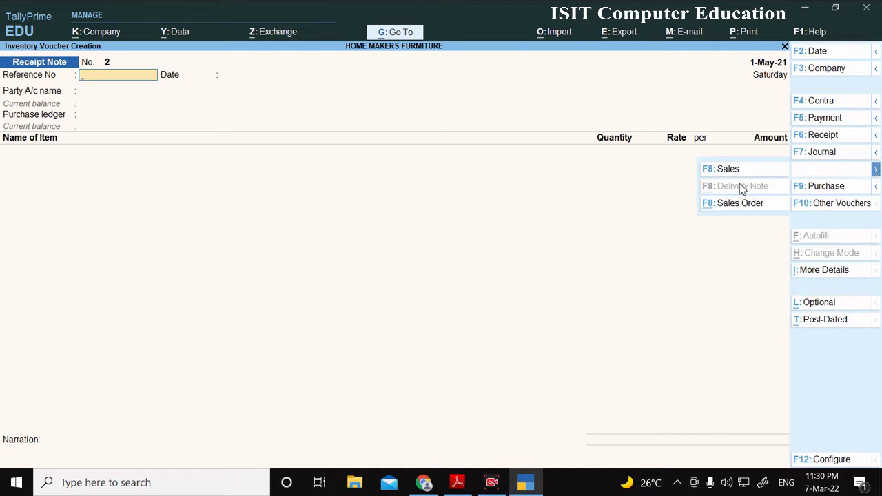
{"action": "left_click", "coordinate": [844, 208]}
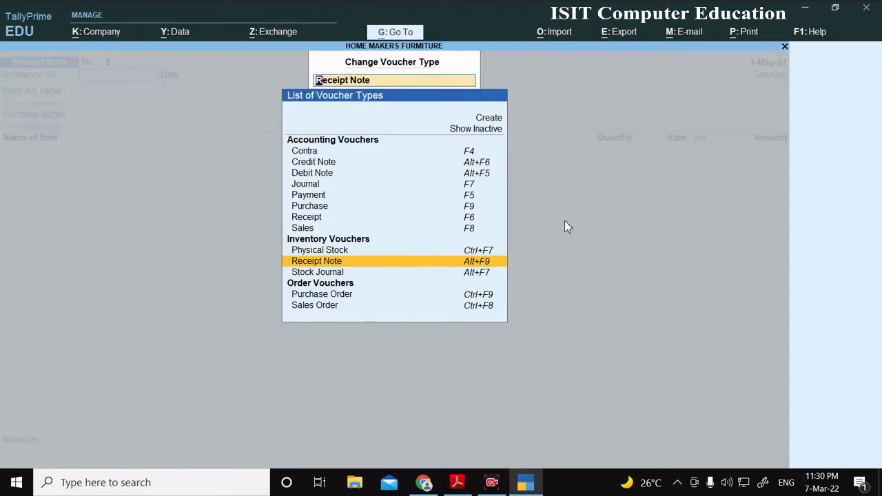
{"action": "key", "text": "Down"}
{"action": "key", "text": "Down"}
{"action": "key", "text": "Down"}
{"action": "key", "text": "Up"}
{"action": "key", "text": "Up"}
{"action": "key", "text": "Up"}
{"action": "key", "text": "Up"}
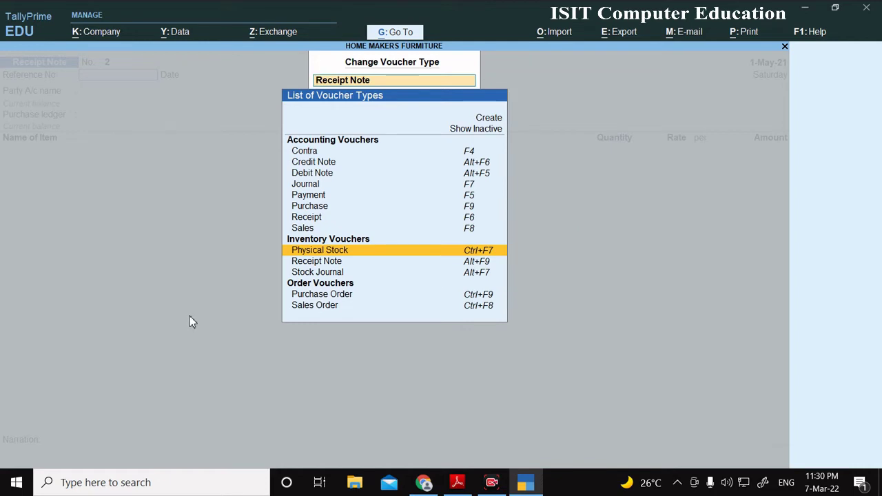
{"action": "left_click", "coordinate": [469, 131]}
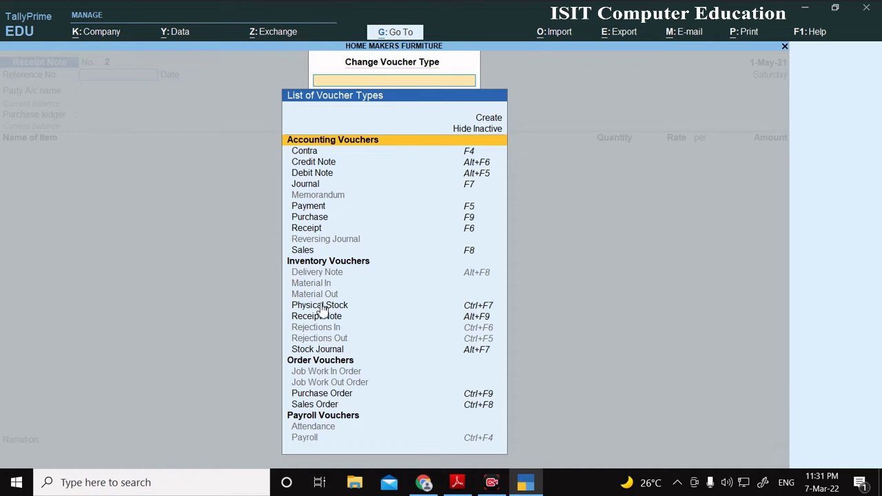
{"action": "left_click", "coordinate": [455, 277]}
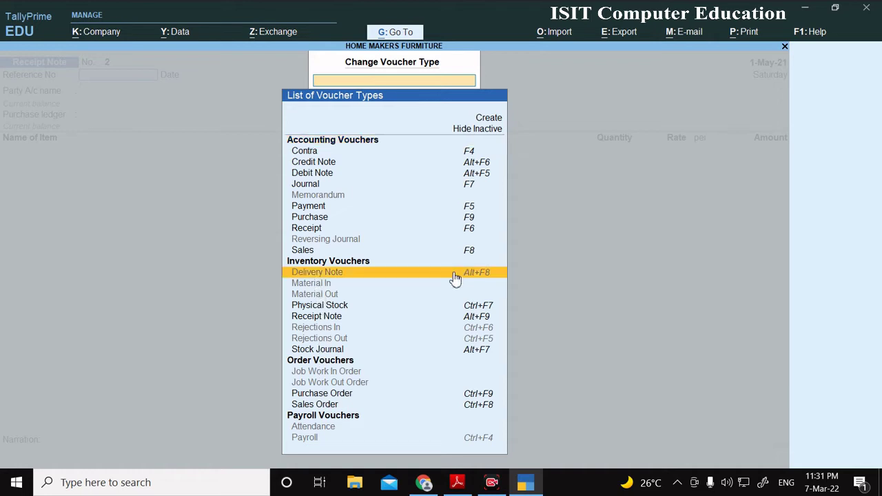
{"action": "left_click", "coordinate": [454, 278]}
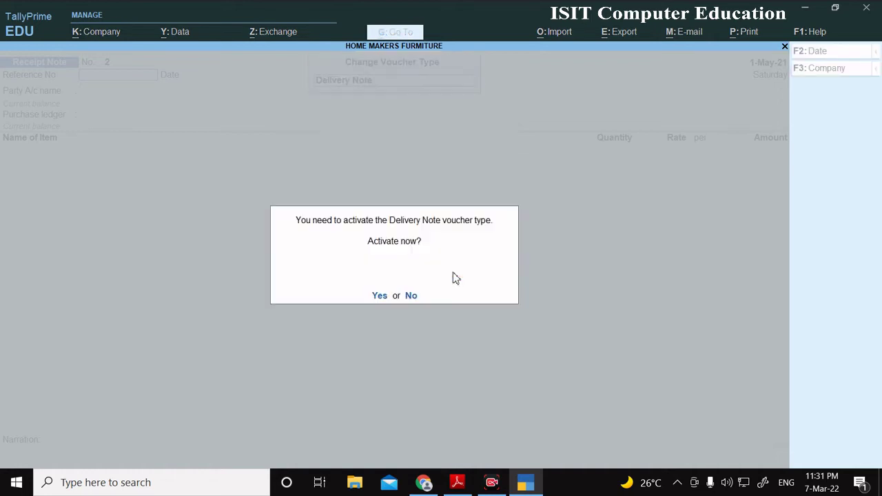
{"action": "key", "text": "y"}
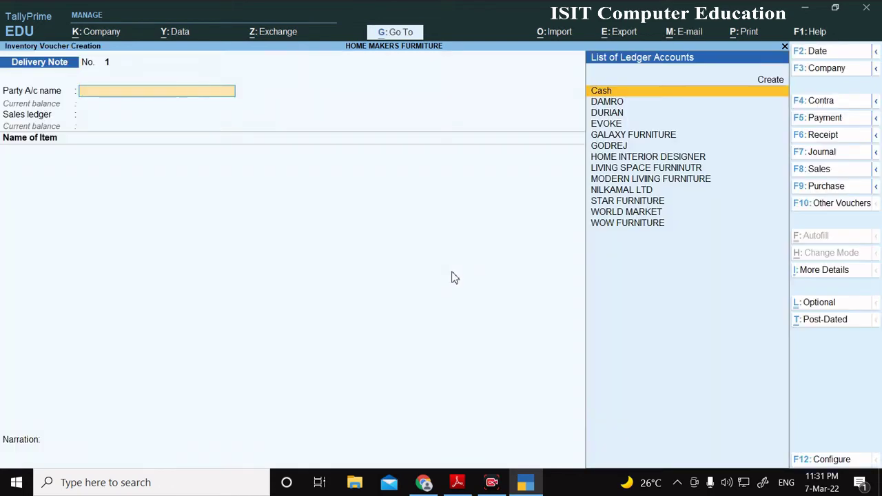
- Choose STAR FURNITURE as the party account of the delivery note
{"action": "key", "text": "Down"}
{"action": "key", "text": "Down"}
{"action": "key", "text": "Down"}
{"action": "key", "text": "Down"}
{"action": "key", "text": "Down"}
{"action": "key", "text": "Down"}
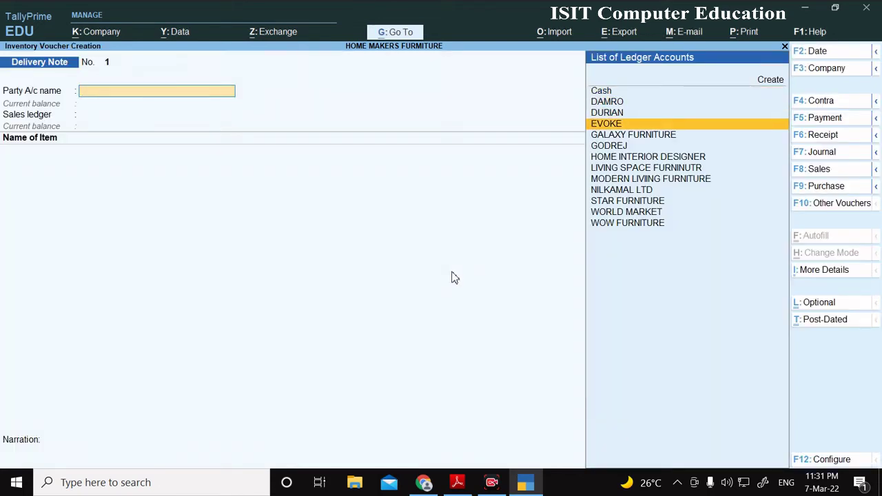
{"action": "key", "text": "Down"}
{"action": "key", "text": "Down"}
{"action": "key", "text": "Down"}
{"action": "key", "text": "Down"}
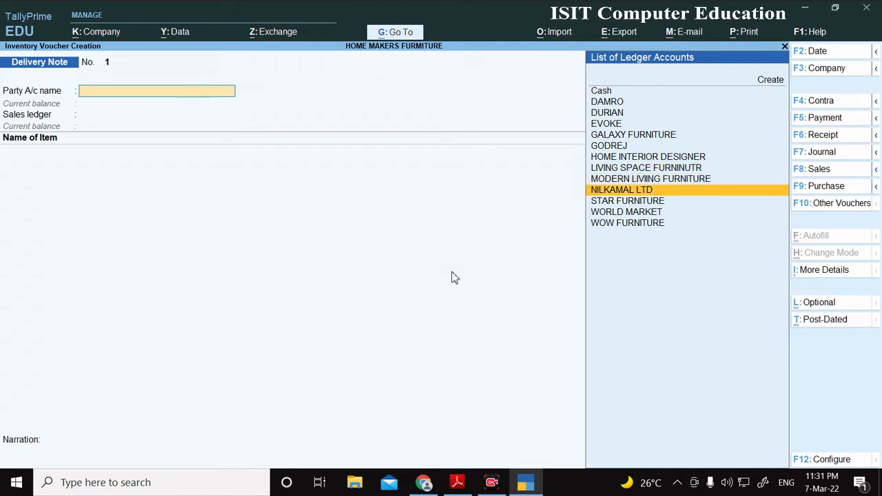
{"action": "key", "text": "Return"}
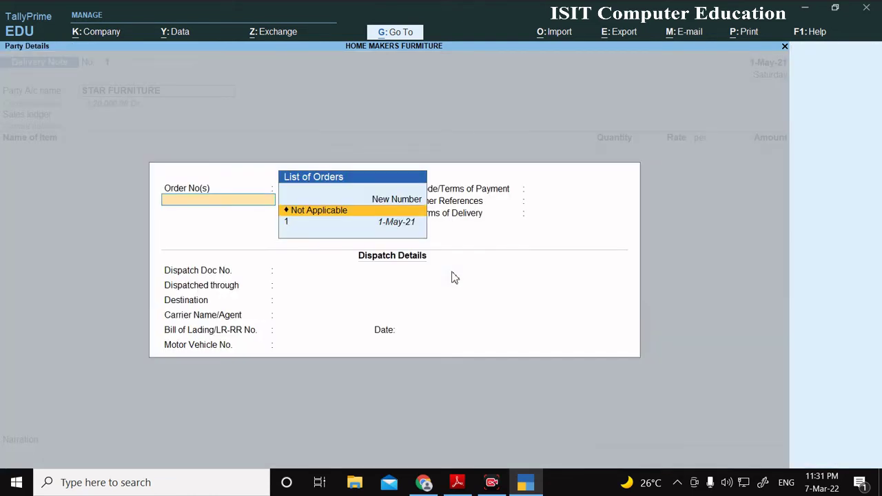
- Link the delivery note to Star Furniture's order 1 dated 1-May-21 and accept the order and dispatch details
{"action": "key", "text": "Down"}
{"action": "key", "text": "Return"}
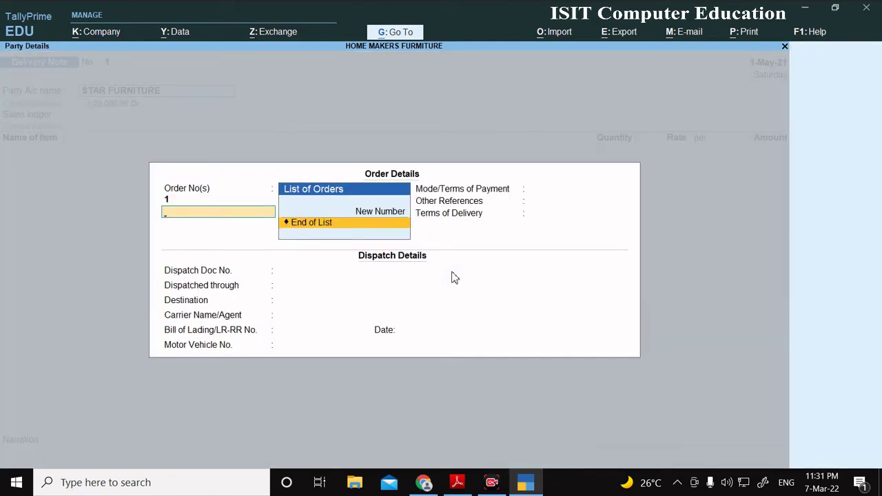
{"action": "key", "text": "Return"}
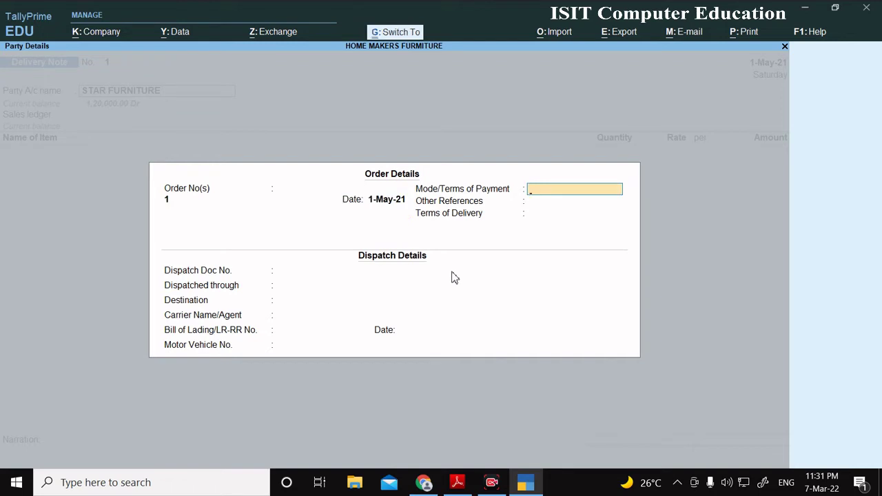
{"action": "key", "text": "Return"}
{"action": "key", "text": "ctrl+a"}
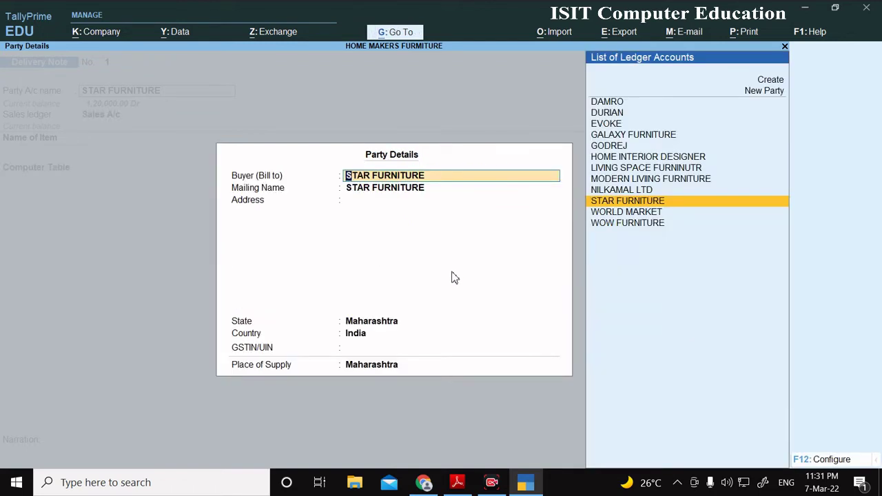
- Accept Star Furniture's party details and keep Sales A/c as the sales ledger
{"action": "key", "text": "Return"}
{"action": "key", "text": "ctrl+a"}
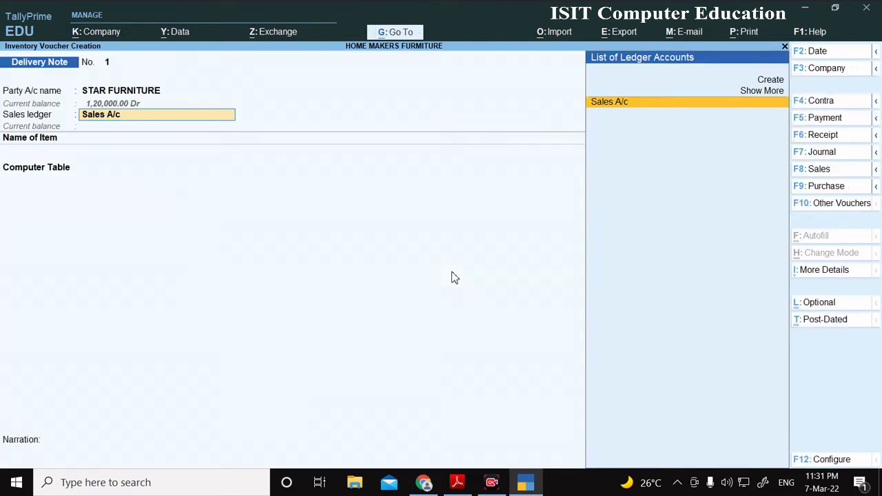
{"action": "key", "text": "Return"}
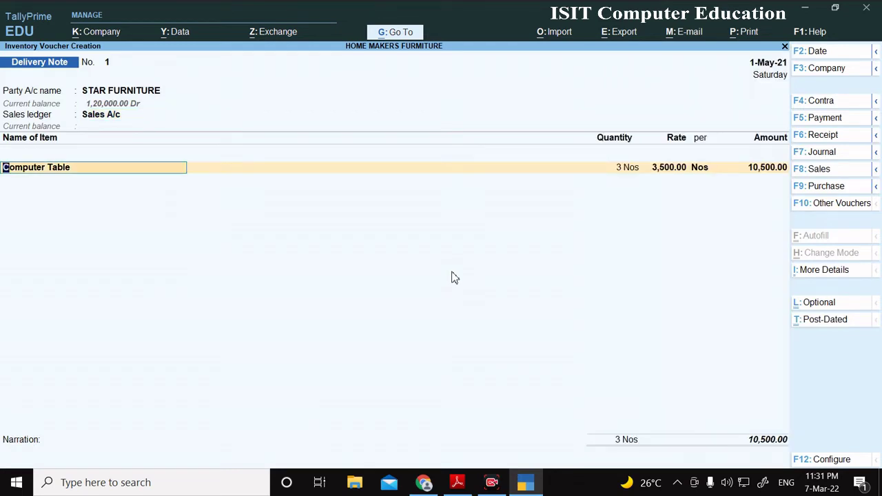
- Check the 5th May delivery in the assignment PDF and allocate 2 Nos of Computer Table from Godown under tracking number 1
{"action": "left_click", "coordinate": [458, 484]}
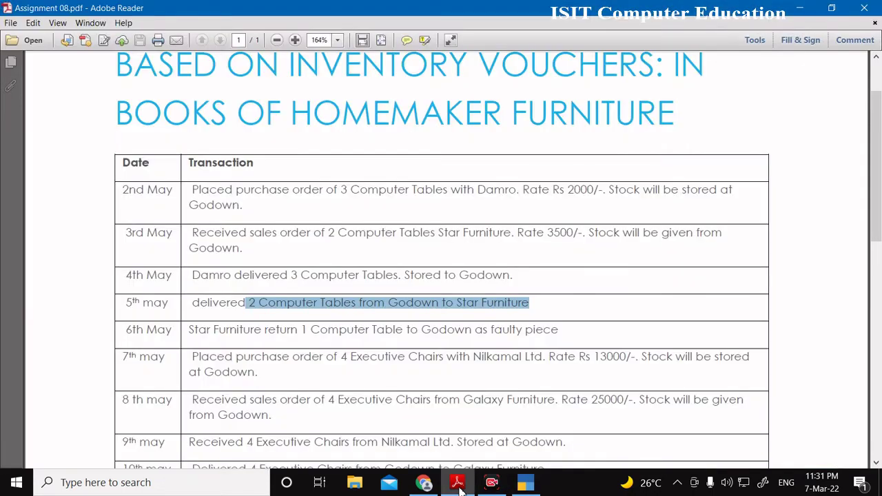
{"action": "left_click", "coordinate": [458, 484]}
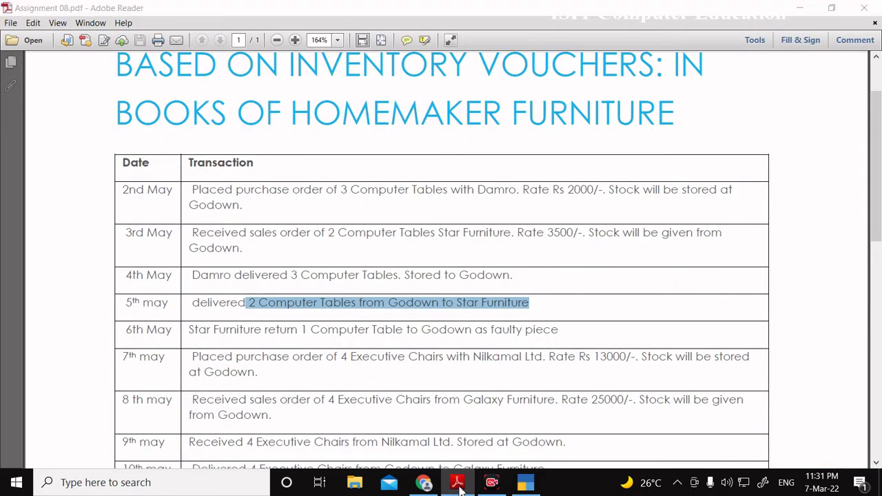
{"action": "key", "text": "Return"}
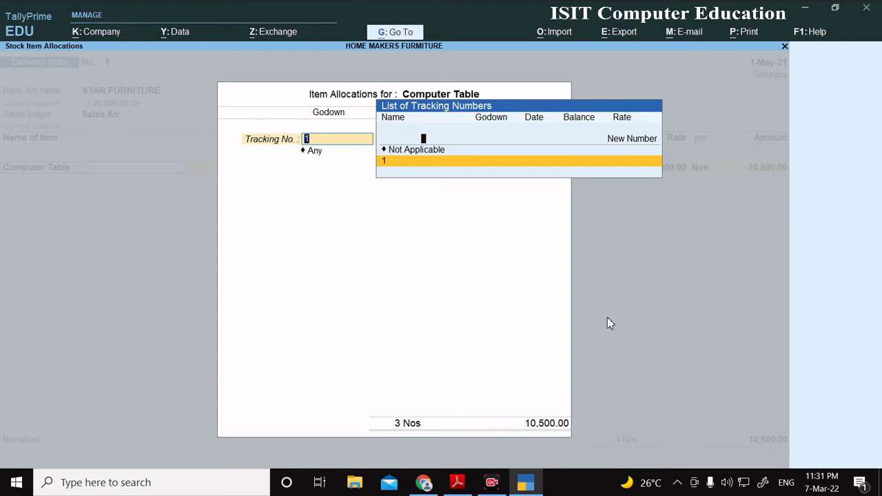
{"action": "key", "text": "Return"}
{"action": "key", "text": "Return"}
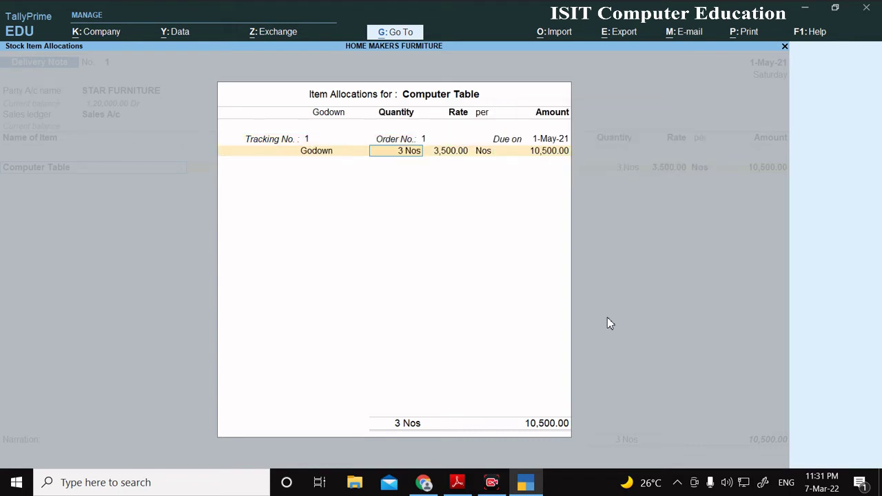
{"action": "type", "text": "2"}
{"action": "key", "text": "Return"}
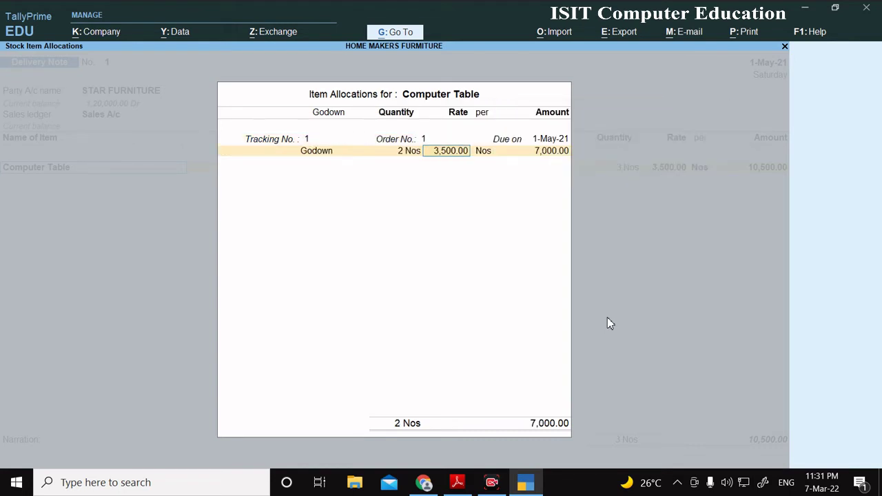
- Check the 3rd May sales order rate in the assignment PDF and accept the Computer Table allocation at 3,500
{"action": "left_click", "coordinate": [460, 484]}
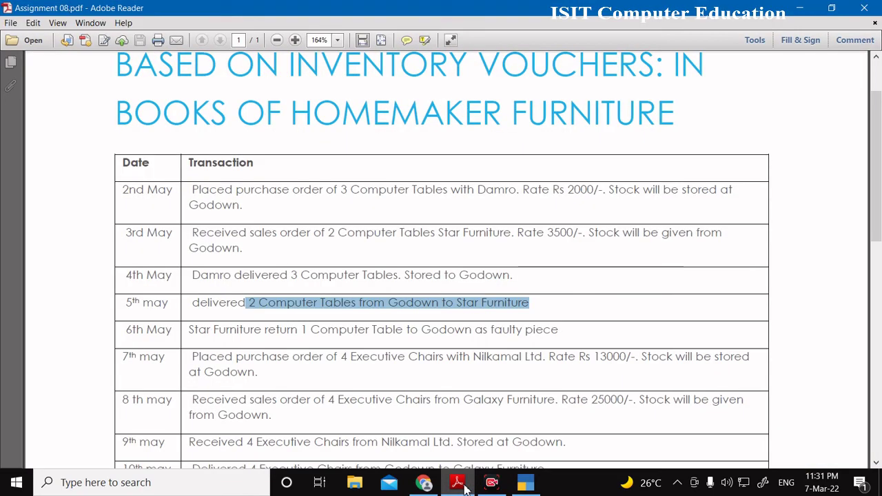
{"action": "left_click_drag", "start_coordinate": [547, 234], "coordinate": [573, 239]}
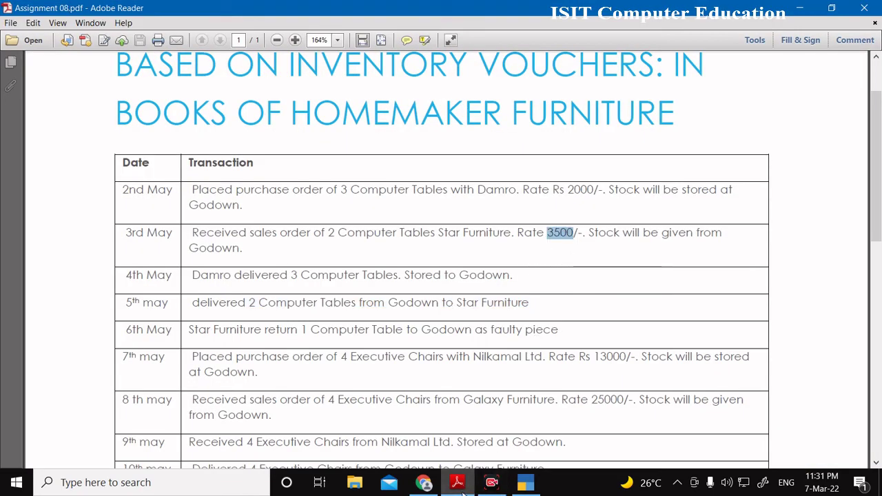
{"action": "left_click", "coordinate": [456, 482]}
{"action": "key", "text": "ctrl"}
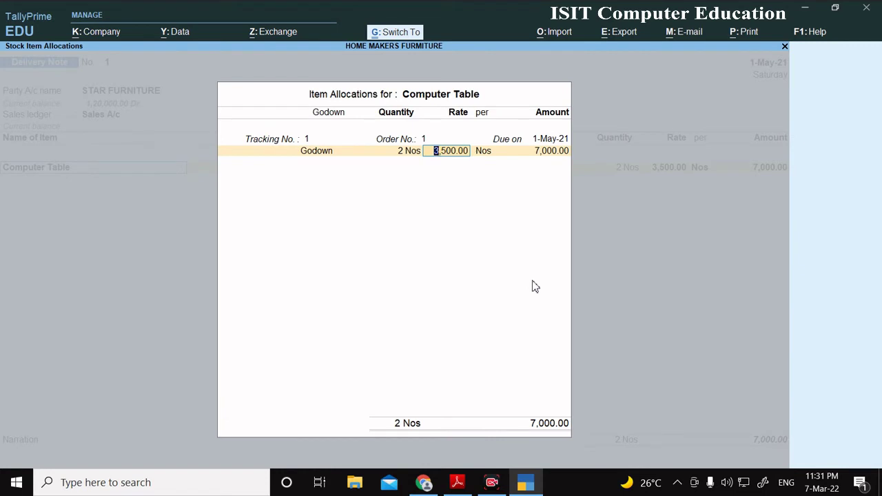
{"action": "key", "text": "ctrl+a"}
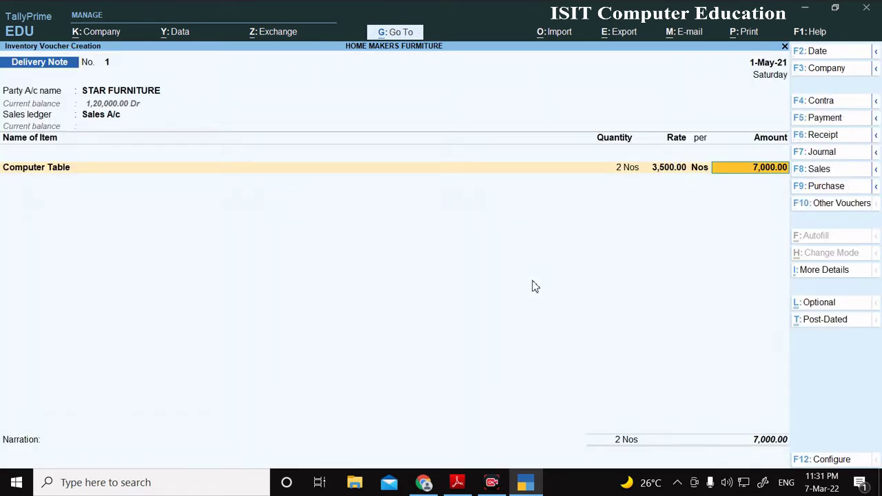
- Recheck the Computer Table's tracking number and Godown allocation, and save the delivery note
{"action": "key", "text": "BackSpace"}
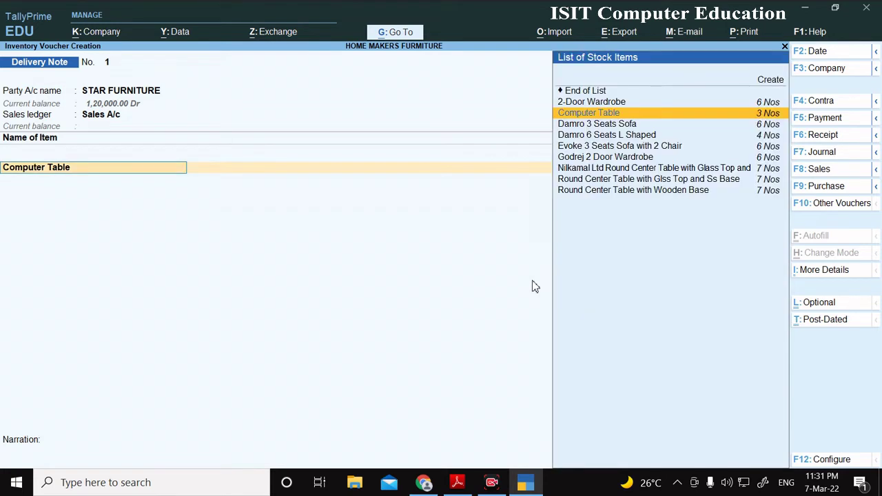
{"action": "key", "text": "Return"}
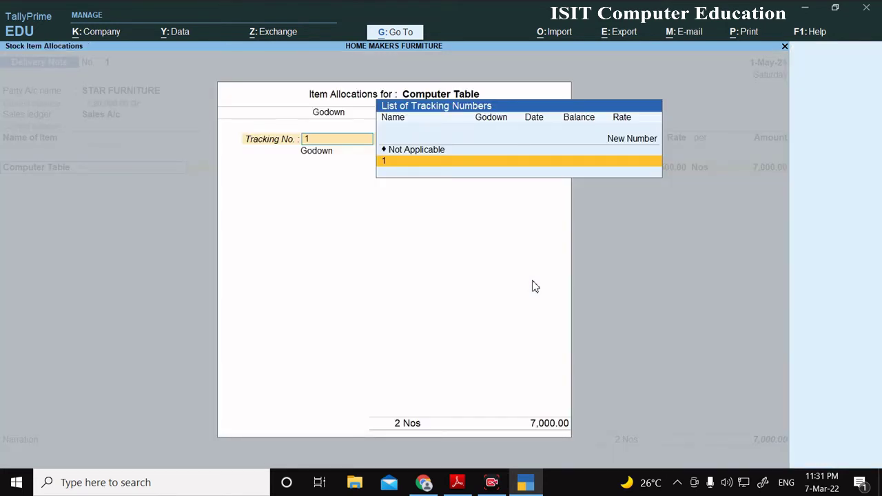
{"action": "key", "text": "Return"}
{"action": "key", "text": "Return"}
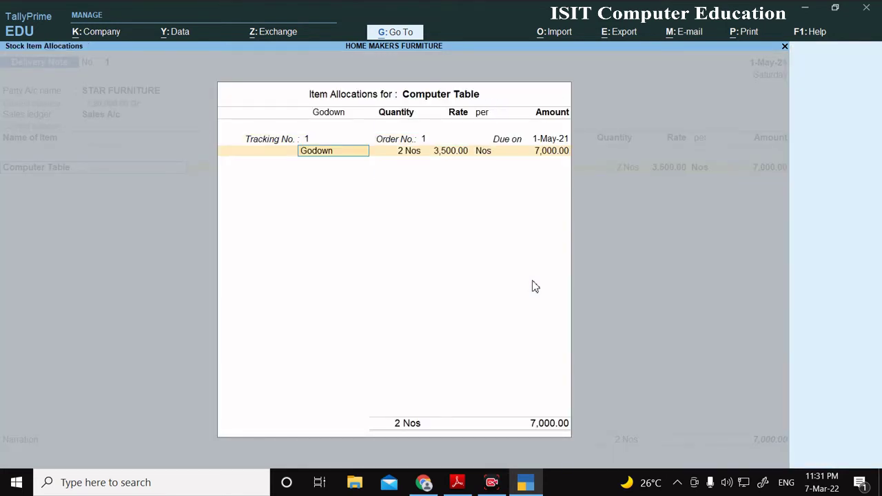
{"action": "key", "text": "ctrl+a"}
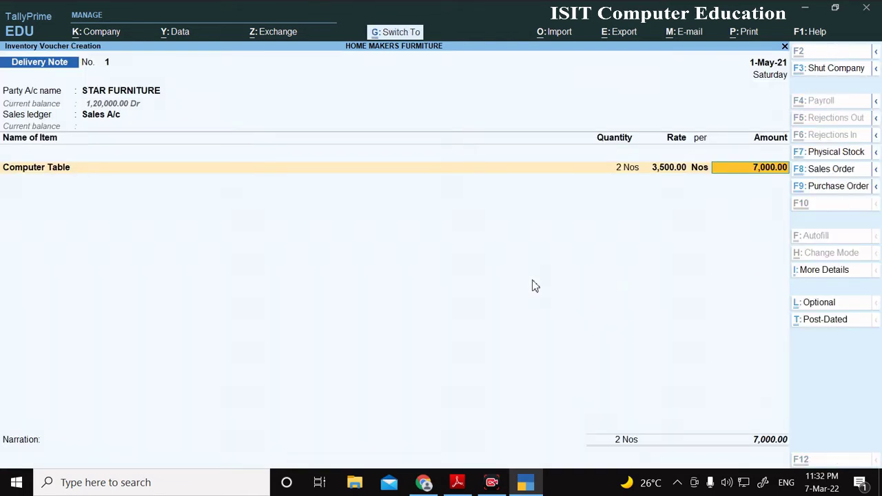
{"action": "key", "text": "ctrl+a"}
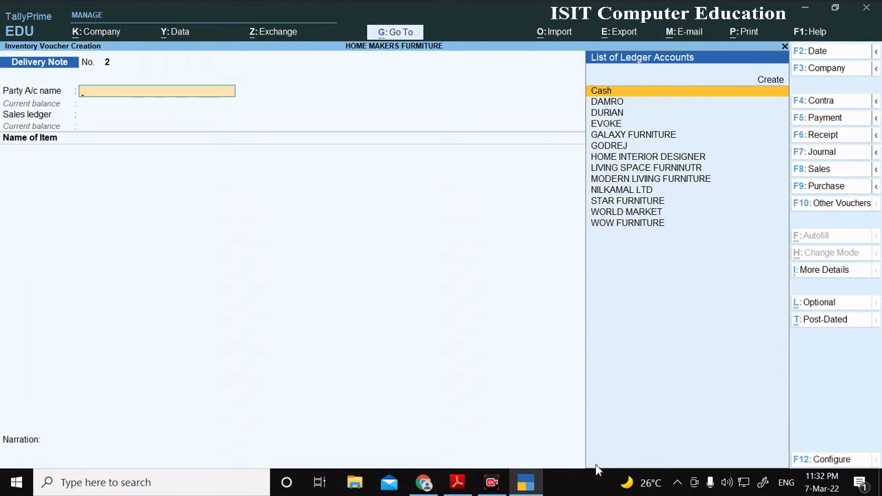
- Return to the Gateway of Tally and examine the Computer Table stock in the Stock Summary
{"action": "left_click", "coordinate": [524, 485]}
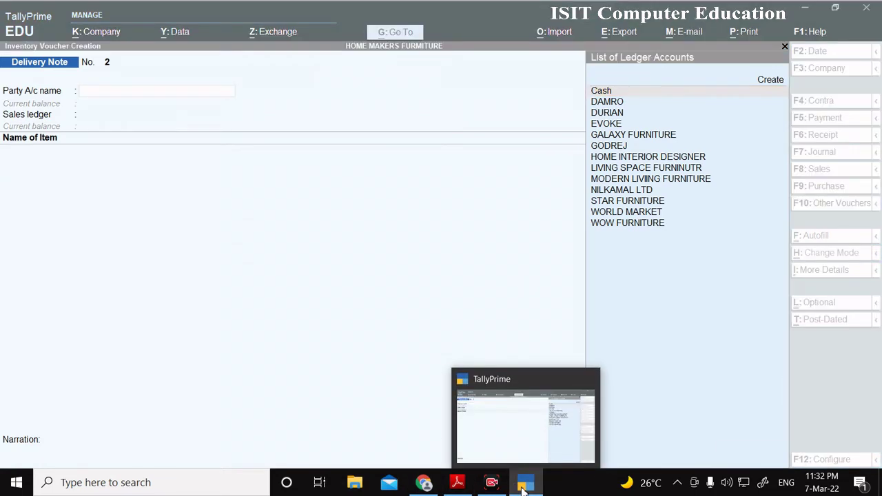
{"action": "left_click", "coordinate": [524, 485]}
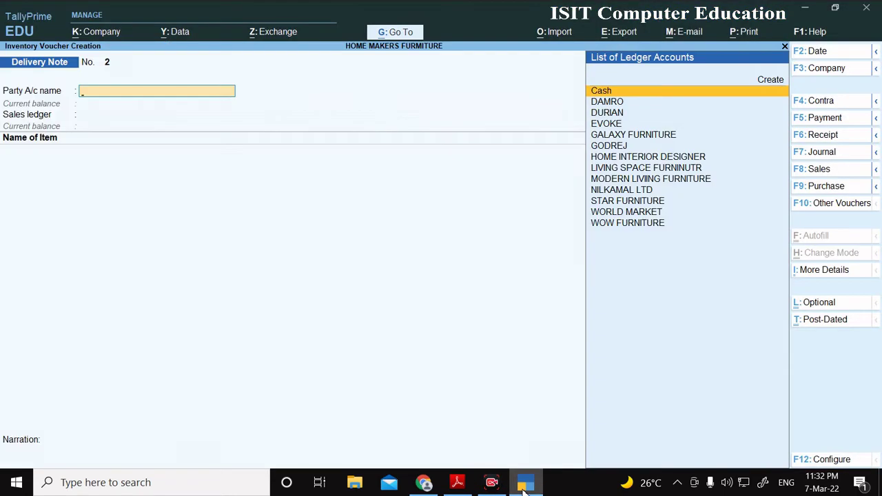
{"action": "key", "text": "Escape"}
{"action": "key", "text": "Down"}
{"action": "key", "text": "Down"}
{"action": "key", "text": "Down"}
{"action": "key", "text": "Down"}
{"action": "key", "text": "Down"}
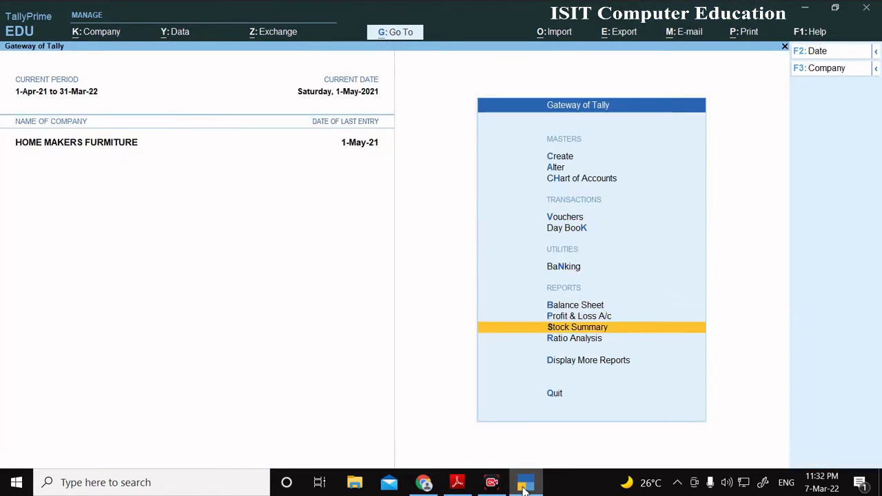
{"action": "key", "text": "Return"}
{"action": "key", "text": "Down"}
{"action": "key", "text": "Down"}
{"action": "key", "text": "Down"}
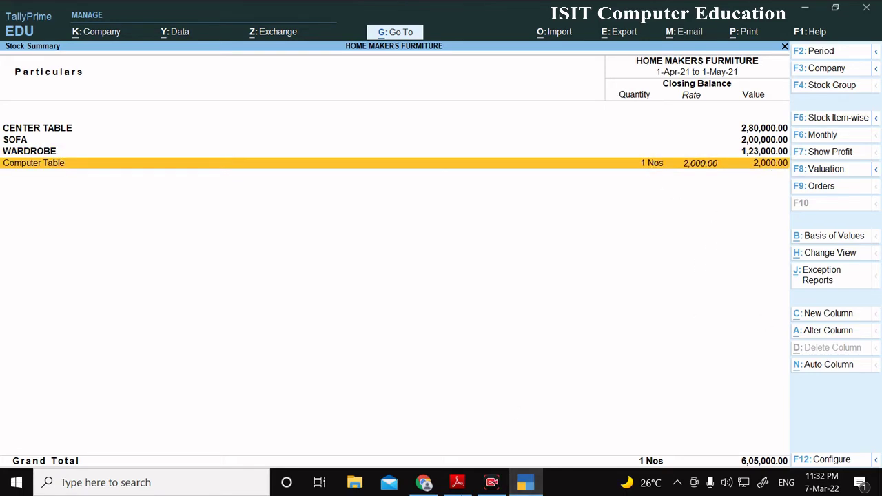
- Review Star Furniture's 6th May return entry in the assignment PDF
{"action": "left_click", "coordinate": [457, 482]}
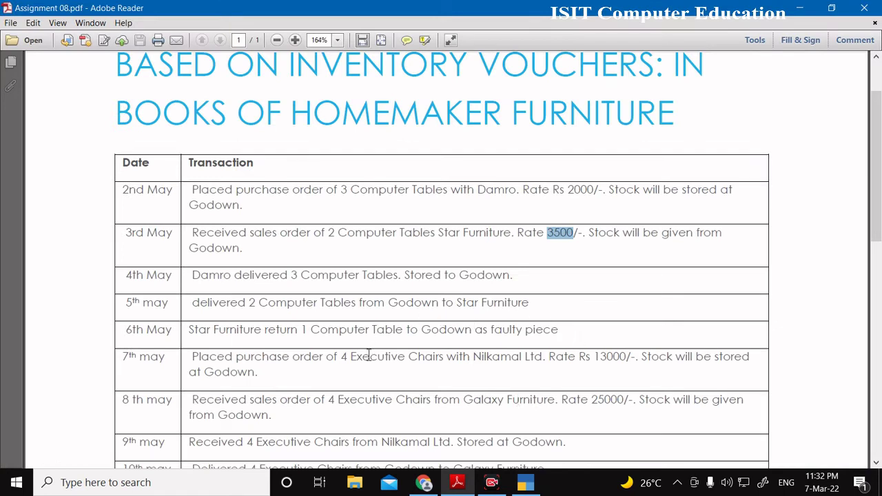
{"action": "left_click_drag", "start_coordinate": [211, 338], "coordinate": [544, 330]}
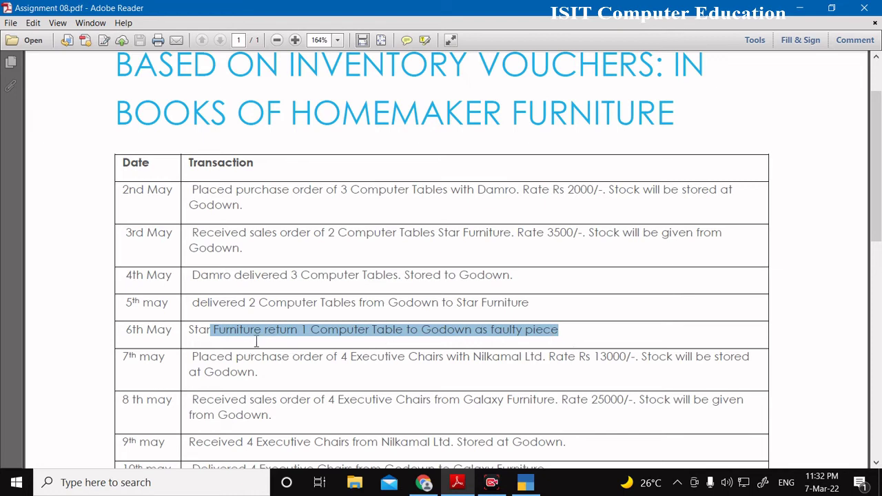
- Switch back to TallyPrime, leave the Stock Summary, and open voucher entry from the Gateway of Tally
{"action": "left_click", "coordinate": [800, 8]}
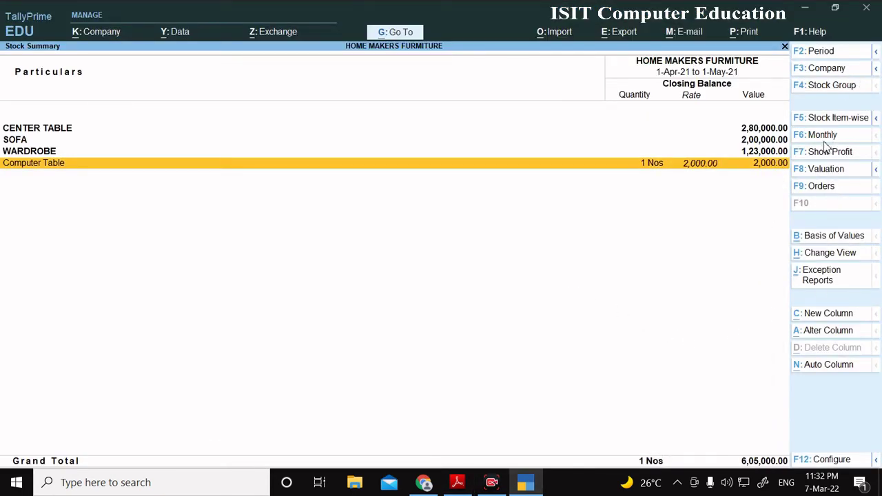
{"action": "key", "text": "Escape"}
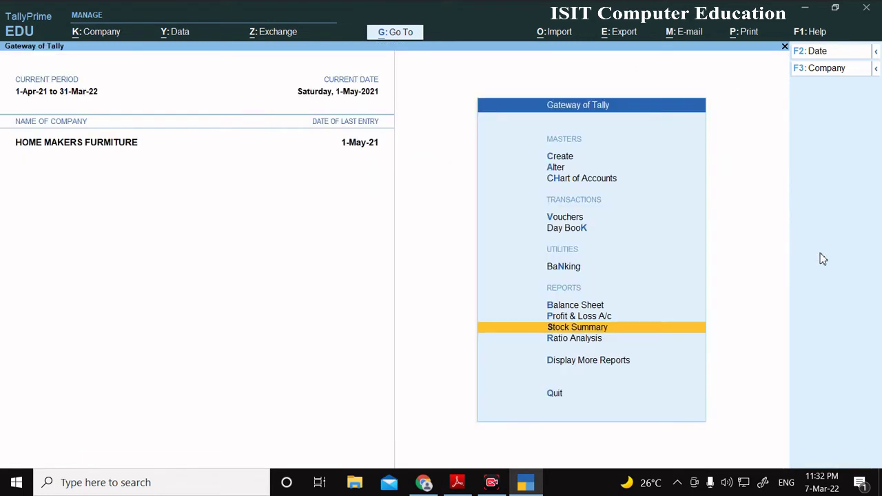
{"action": "key", "text": "Escape"}
{"action": "key", "text": "n"}
{"action": "key", "text": "Up"}
{"action": "key", "text": "Up"}
{"action": "key", "text": "Up"}
{"action": "key", "text": "Up"}
{"action": "key", "text": "Up"}
{"action": "key", "text": "Up"}
{"action": "key", "text": "Up"}
{"action": "key", "text": "Up"}
{"action": "key", "text": "Up"}
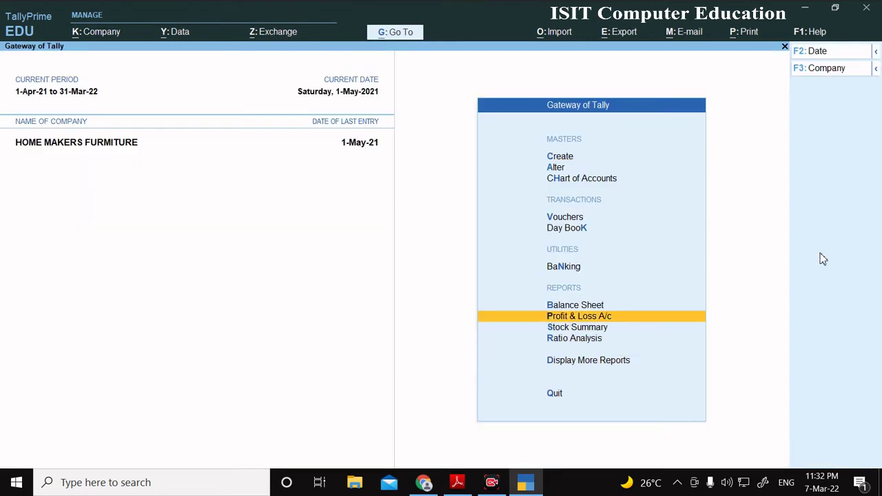
{"action": "key", "text": "Return"}
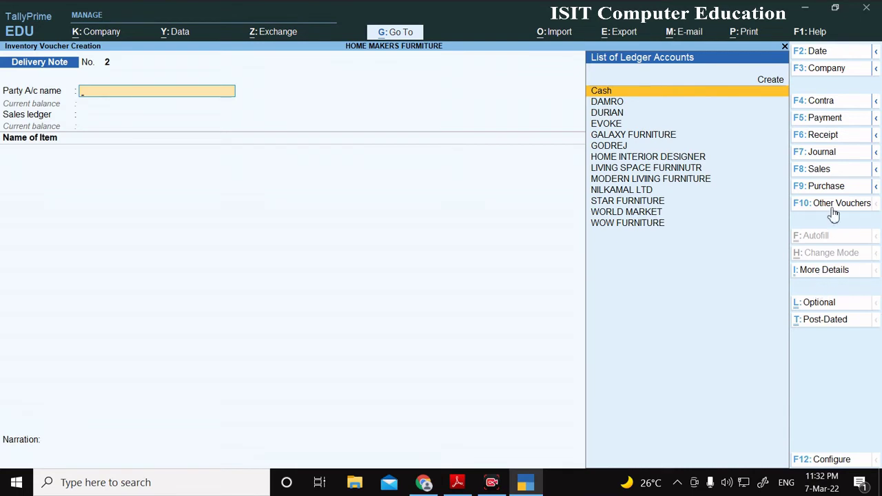
- Look through the sales and purchase voucher options, and list all other voucher types including the inactive ones
{"action": "left_click", "coordinate": [877, 172]}
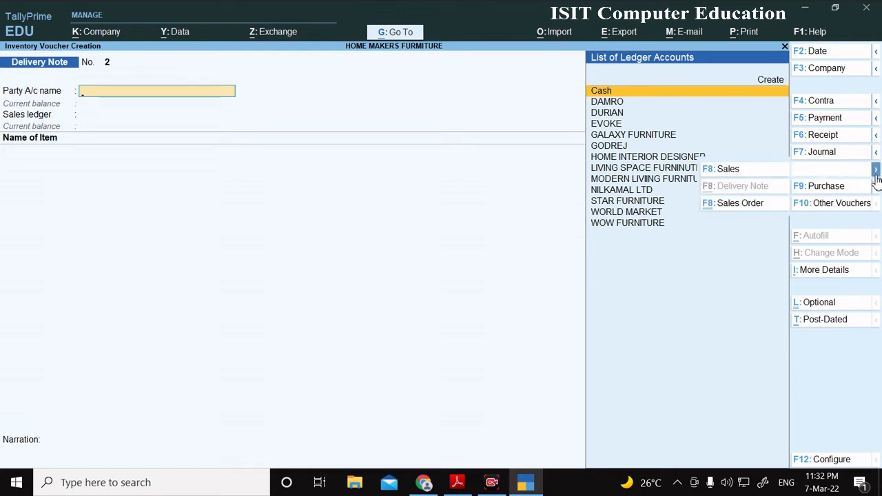
{"action": "left_click", "coordinate": [876, 187]}
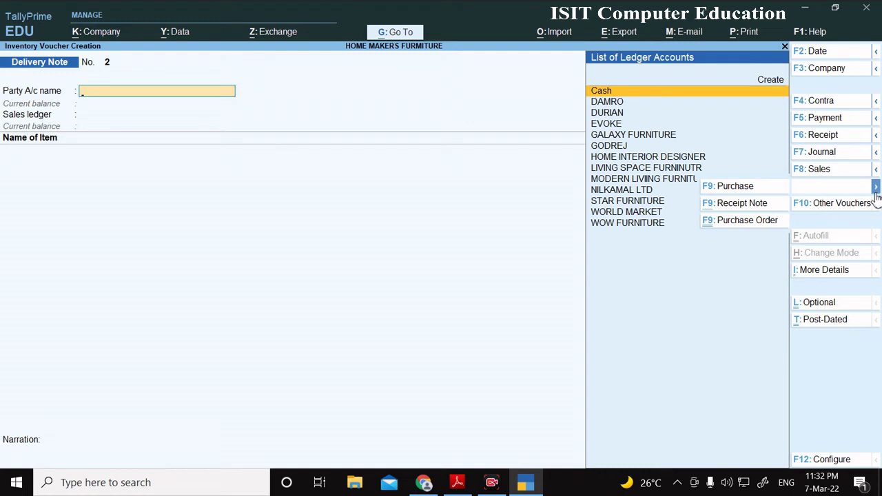
{"action": "left_click", "coordinate": [854, 214]}
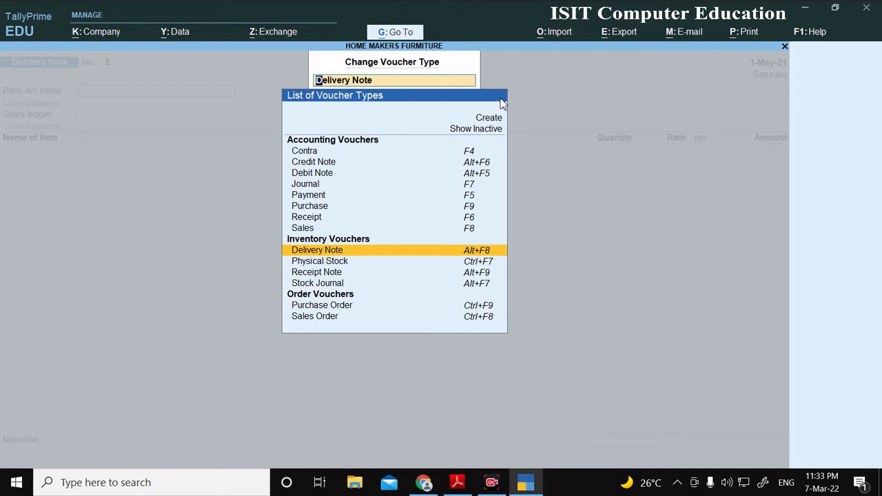
{"action": "left_click", "coordinate": [482, 130]}
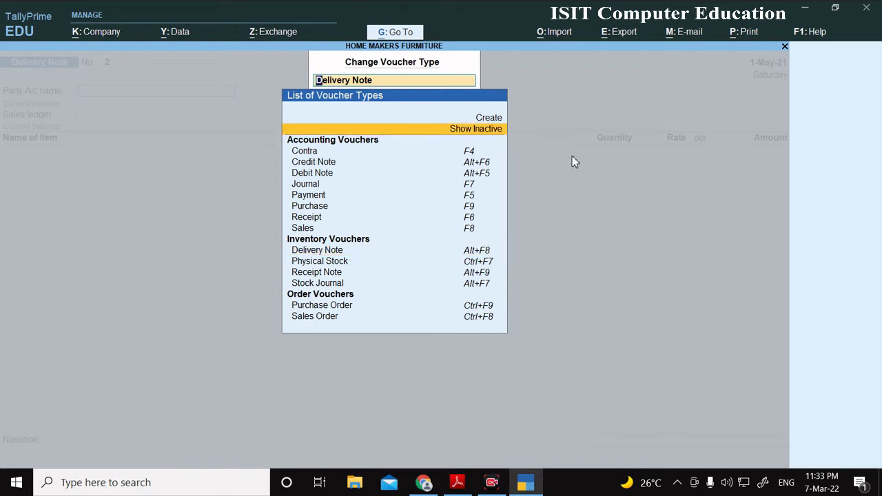
{"action": "key", "text": "Return"}
- Choose the inactive Rejections In voucher type and activate it
{"action": "key", "text": "Down"}
{"action": "key", "text": "Down"}
{"action": "key", "text": "Down"}
{"action": "key", "text": "Down"}
{"action": "key", "text": "Down"}
{"action": "key", "text": "Down"}
{"action": "key", "text": "Down"}
{"action": "key", "text": "Down"}
{"action": "key", "text": "Down"}
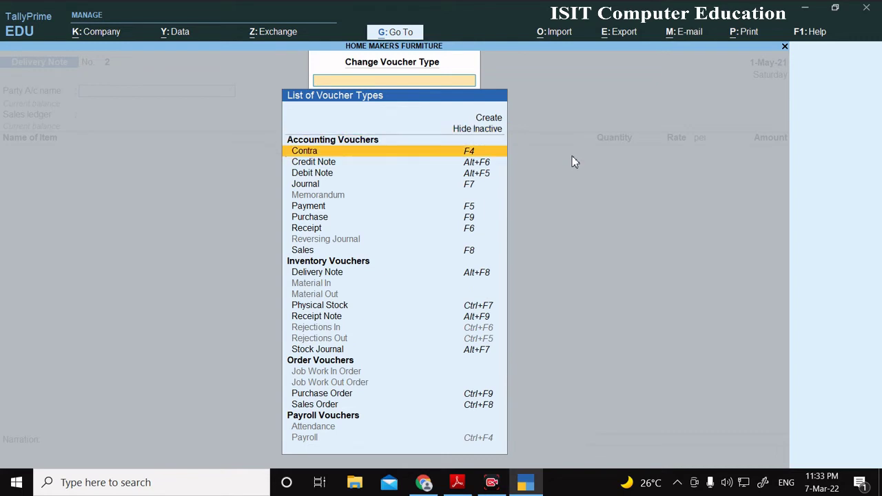
{"action": "key", "text": "Down"}
{"action": "key", "text": "Down"}
{"action": "key", "text": "Down"}
{"action": "key", "text": "Down"}
{"action": "key", "text": "Down"}
{"action": "key", "text": "Down"}
{"action": "key", "text": "Down"}
{"action": "key", "text": "Down"}
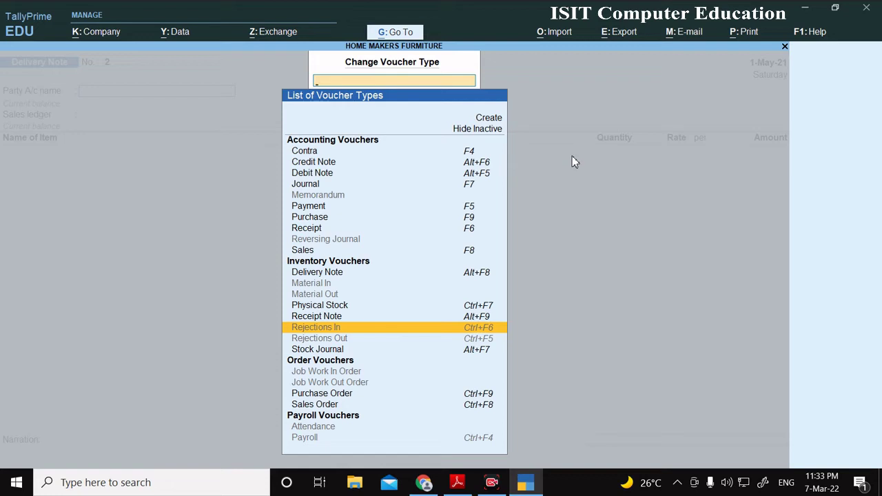
{"action": "key", "text": "Return"}
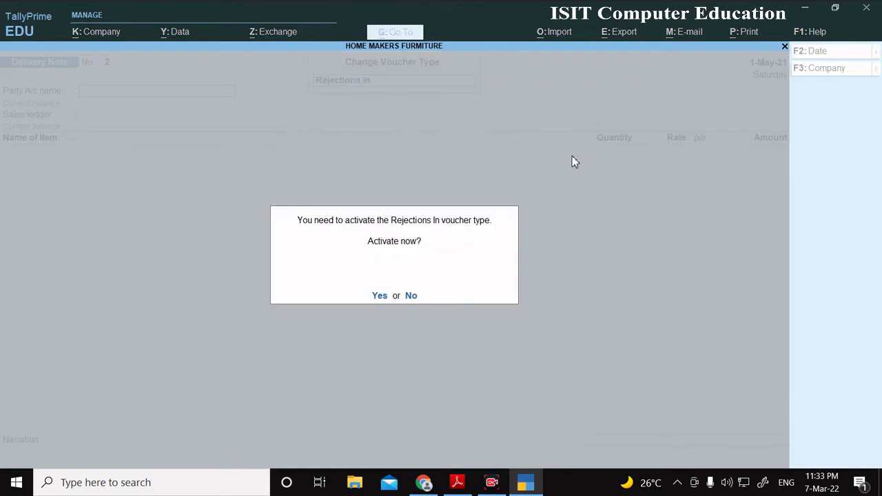
{"action": "key", "text": "Return"}
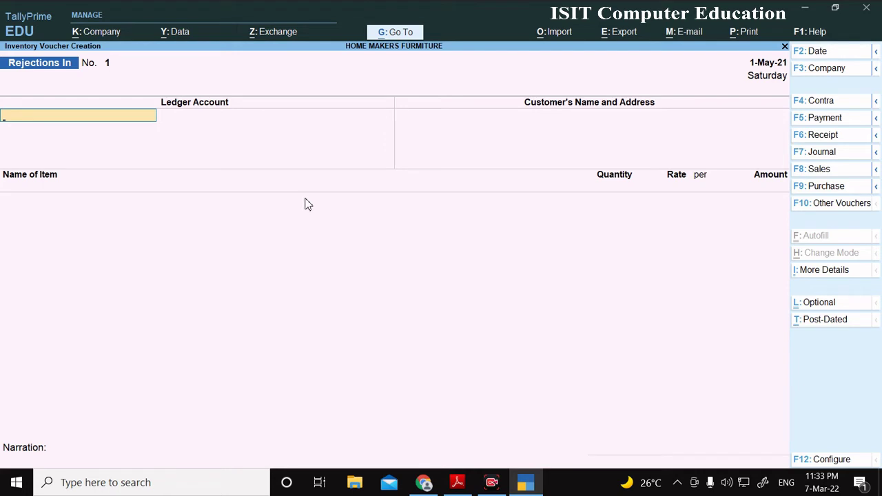
- Set STAR FURNITURE as the ledger account of the Rejections In voucher and keep its customer details
{"action": "type", "text": "St"}
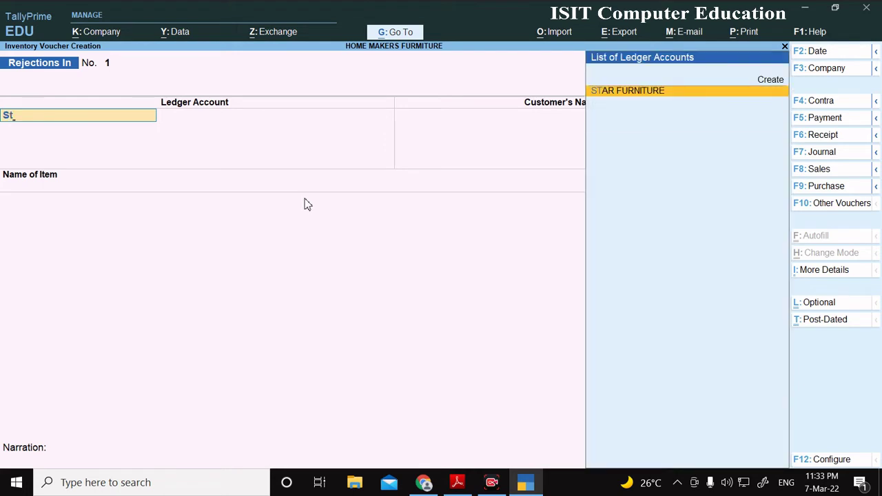
{"action": "key", "text": "Return"}
{"action": "key", "text": "Return"}
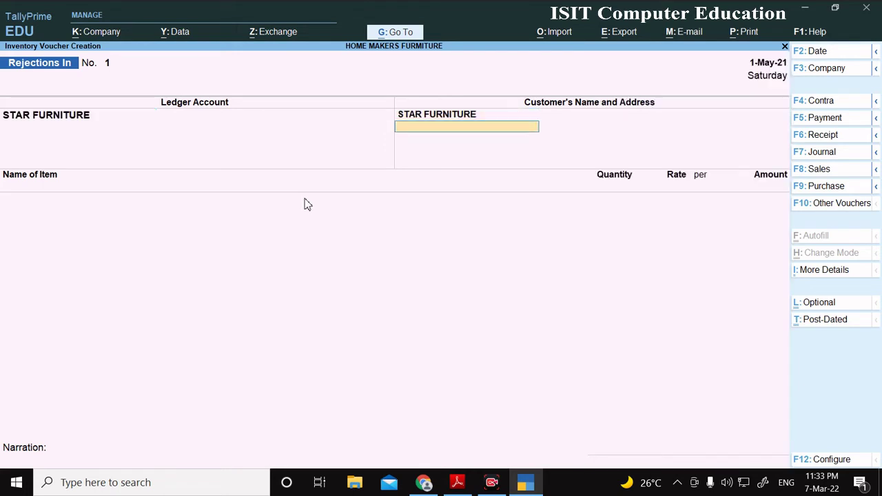
{"action": "key", "text": "Return"}
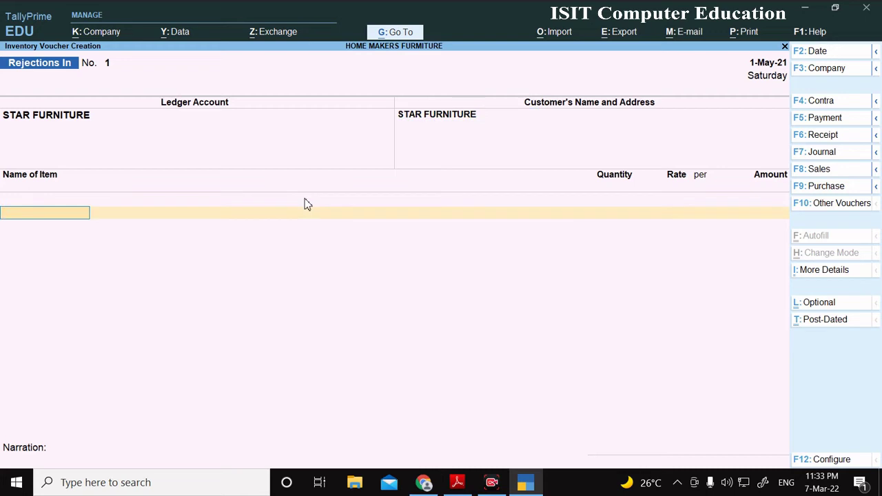
- Add Computer Table against tracking number 1 at Godown with quantity 1, and save the Rejections In voucher
{"action": "type", "text": "C"}
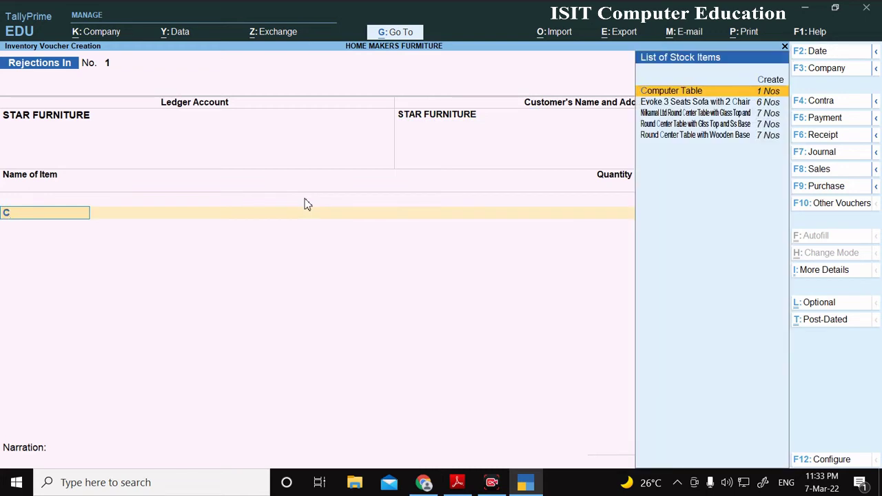
{"action": "key", "text": "Return"}
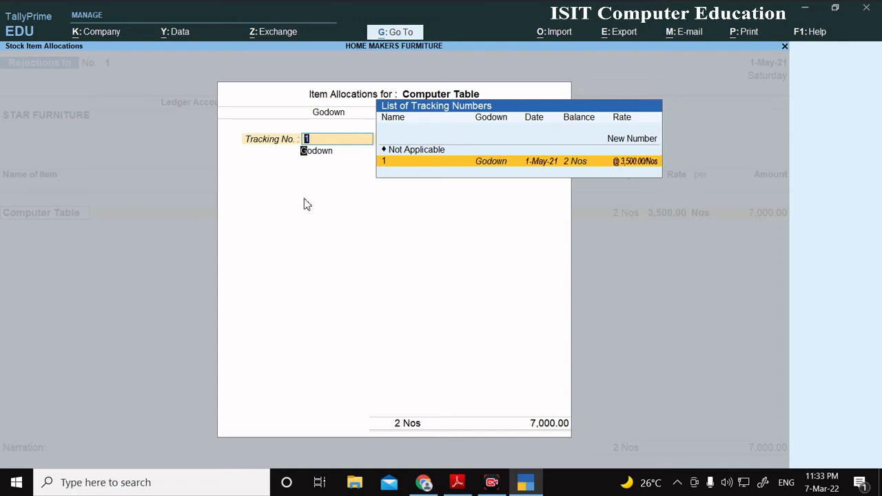
{"action": "key", "text": "Return"}
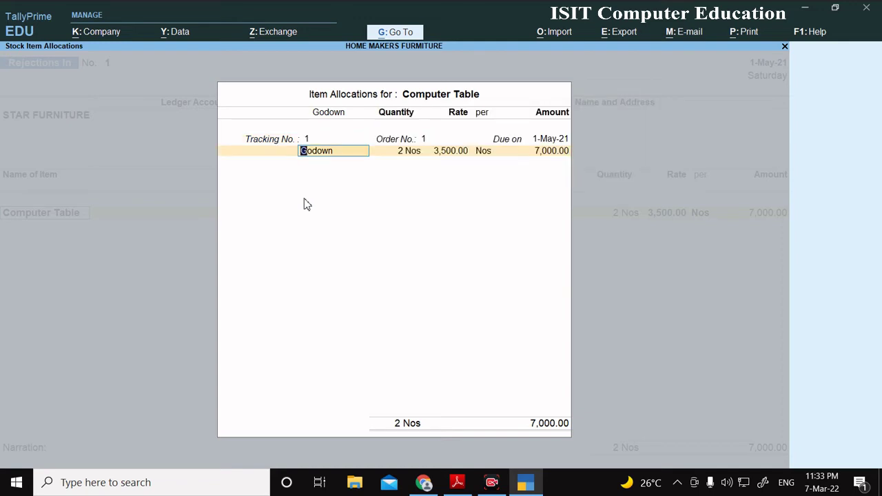
{"action": "key", "text": "Return"}
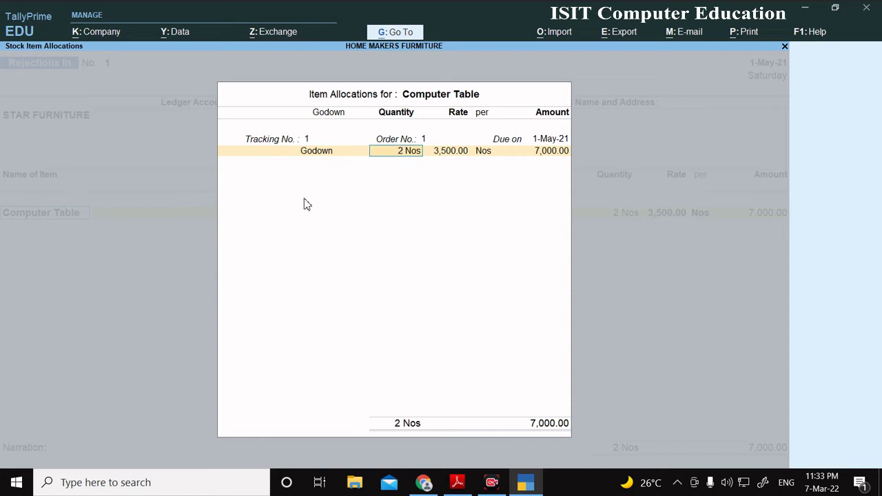
{"action": "type", "text": "1"}
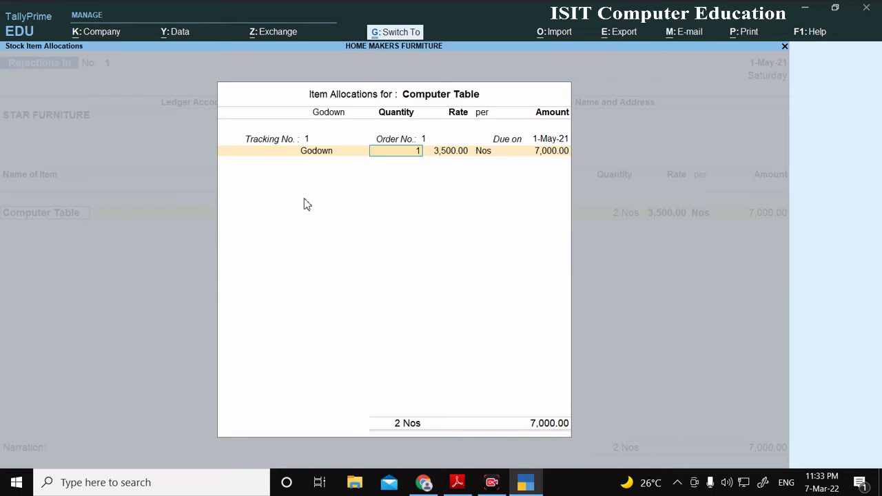
{"action": "key", "text": "ctrl+a"}
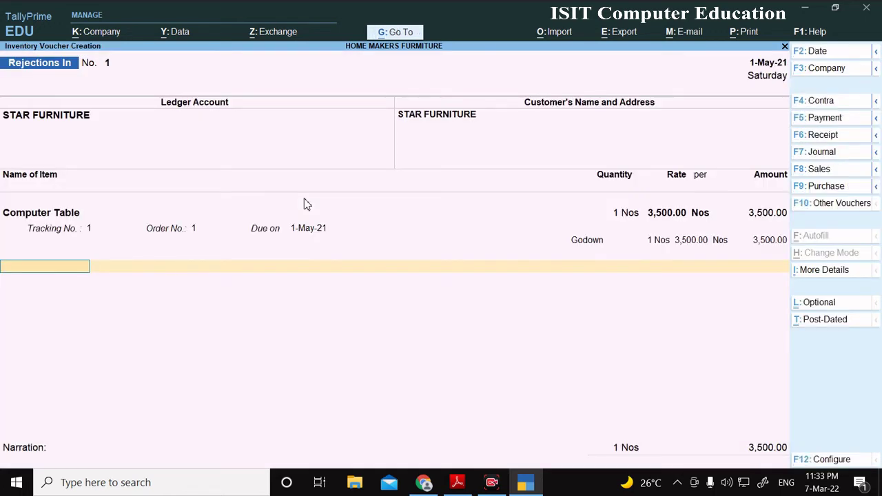
{"action": "key", "text": "ctrl+a"}
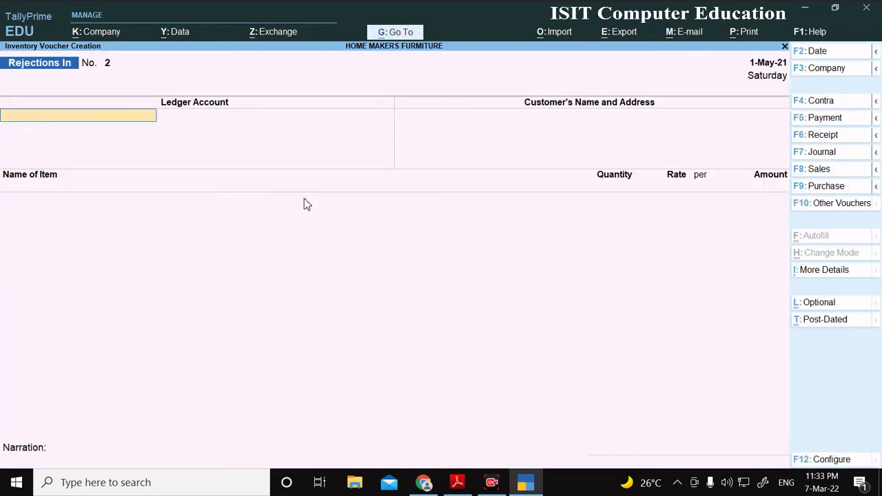
- Check the Computer Table's stock and monthly movements in the Stock Summary, and return to the Gateway of Tally
{"action": "key", "text": "Escape"}
{"action": "key", "text": "y"}
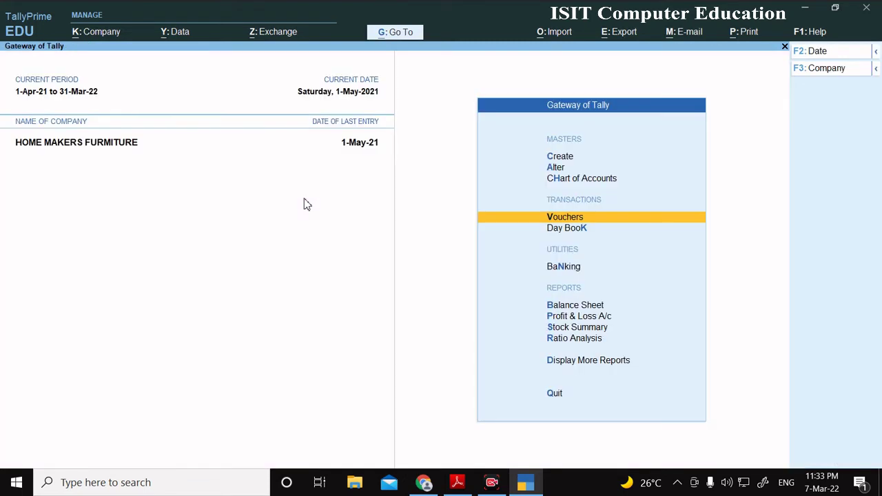
{"action": "key", "text": "Down"}
{"action": "key", "text": "Down"}
{"action": "key", "text": "Down"}
{"action": "key", "text": "Down"}
{"action": "key", "text": "Down"}
{"action": "key", "text": "Down"}
{"action": "key", "text": "Up"}
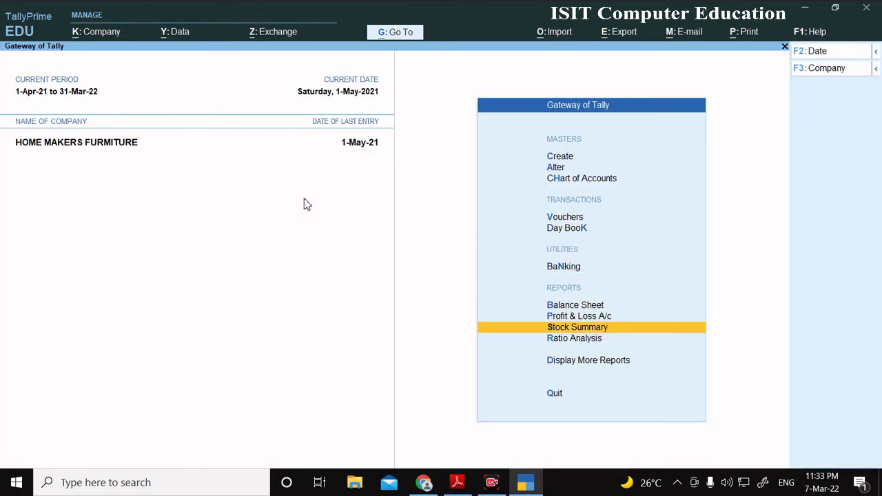
{"action": "key", "text": "Return"}
{"action": "key", "text": "Down"}
{"action": "key", "text": "Down"}
{"action": "key", "text": "Down"}
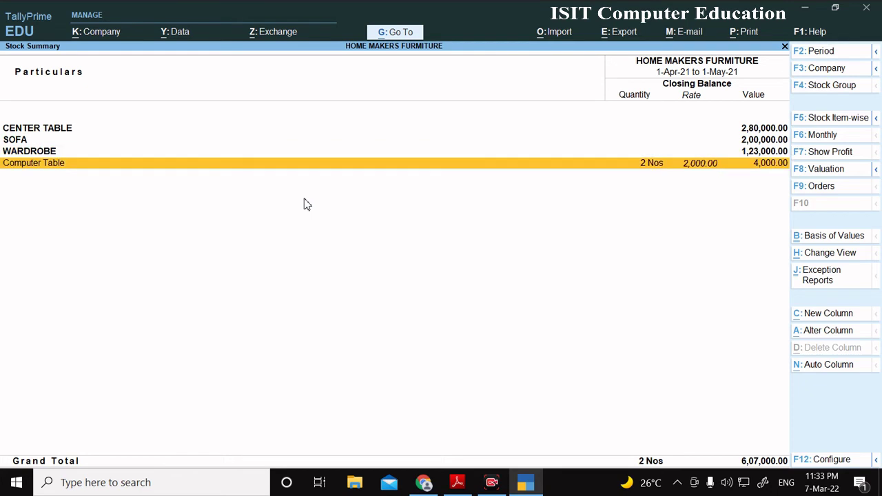
{"action": "key", "text": "Return"}
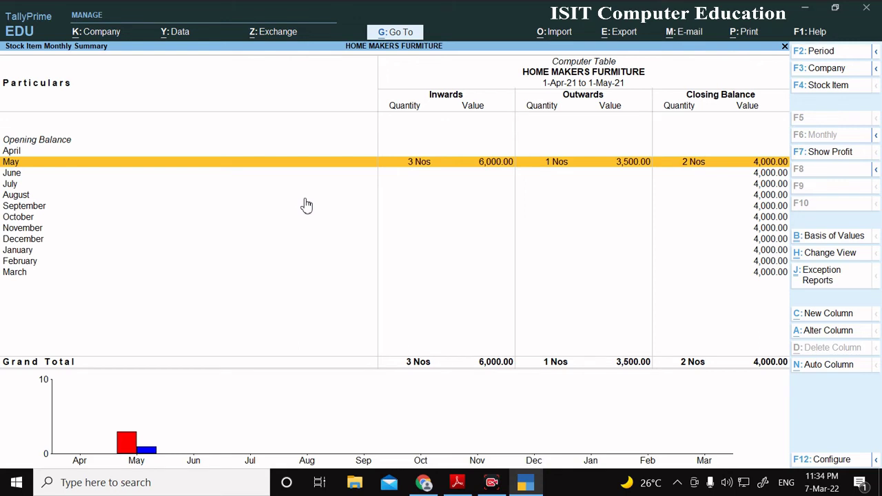
{"action": "key", "text": "Escape"}
{"action": "key", "text": "Escape"}
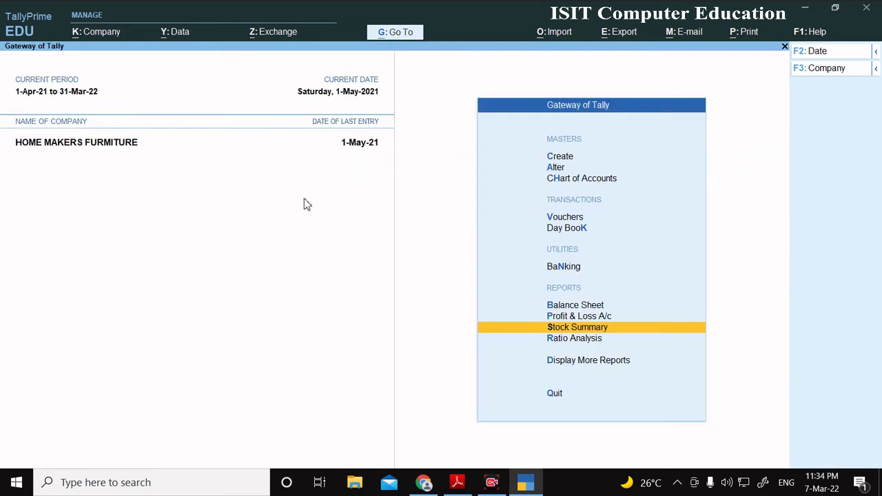
{"action": "key", "text": "Escape"}
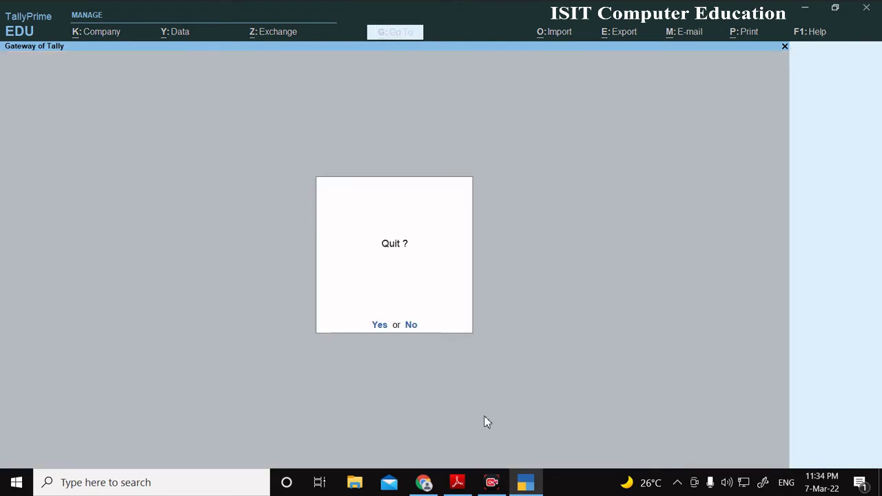
{"action": "key", "text": "n"}
- Switch to the assignment PDF and review the Executive Chair order and receipt entries for 7th to 9th May
{"action": "left_click", "coordinate": [458, 482]}
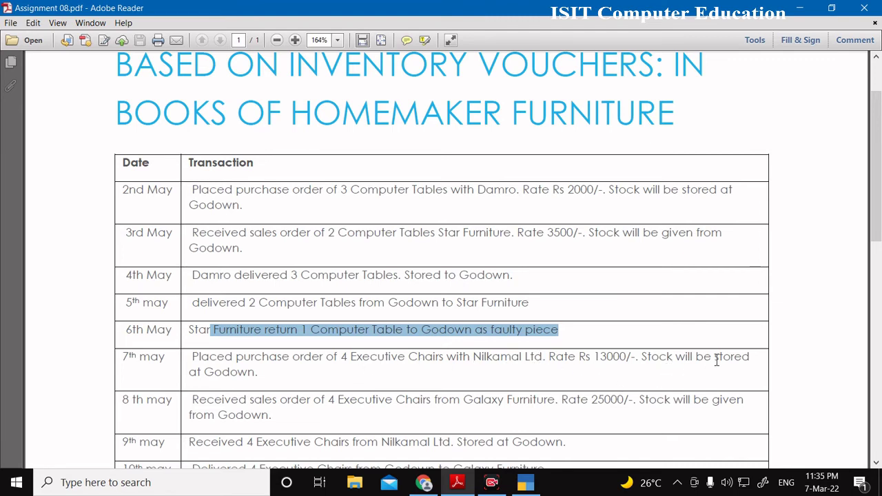
{"action": "left_click_drag", "start_coordinate": [274, 399], "coordinate": [247, 373]}
{"action": "left_click", "coordinate": [264, 370]}
{"action": "left_click_drag", "start_coordinate": [195, 197], "coordinate": [228, 208]}
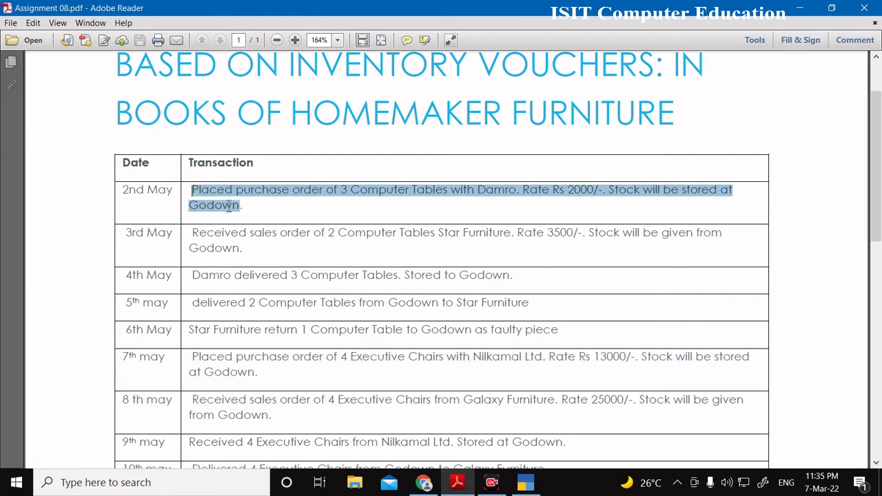
{"action": "scroll", "coordinate": [354, 293], "scroll_direction": "down", "scroll_amount": 4}
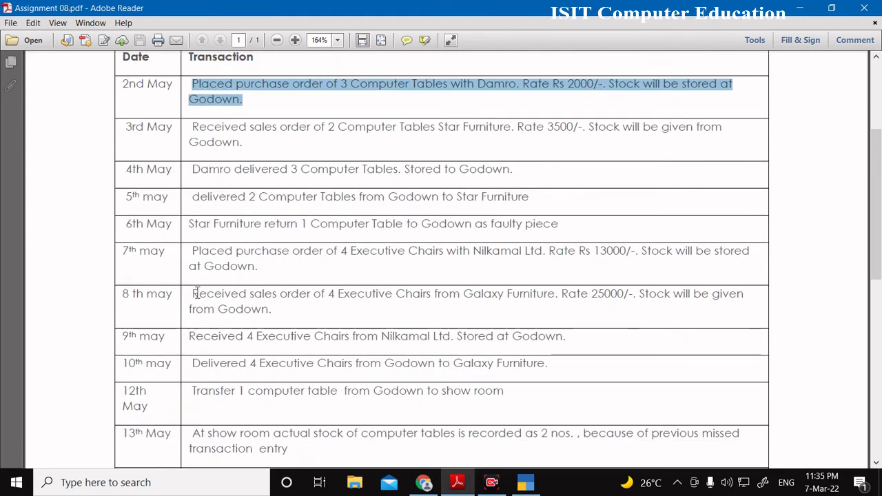
{"action": "left_click_drag", "start_coordinate": [195, 294], "coordinate": [276, 310]}
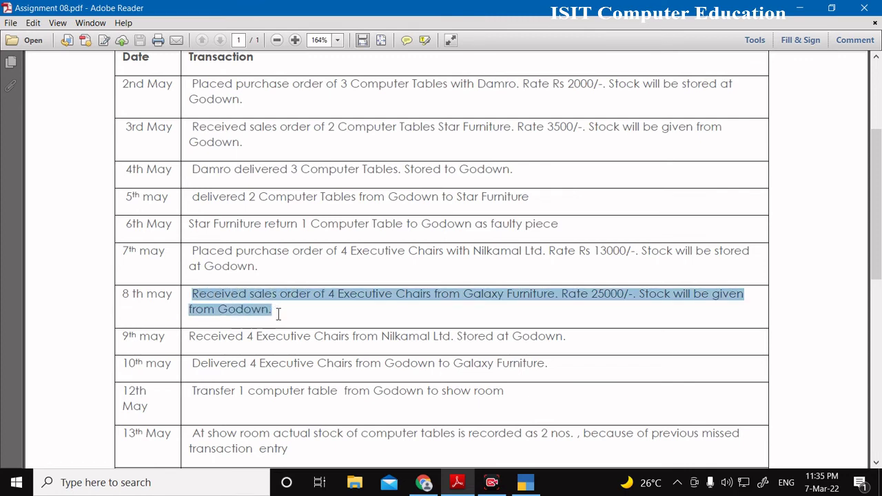
{"action": "left_click_drag", "start_coordinate": [191, 338], "coordinate": [492, 339]}
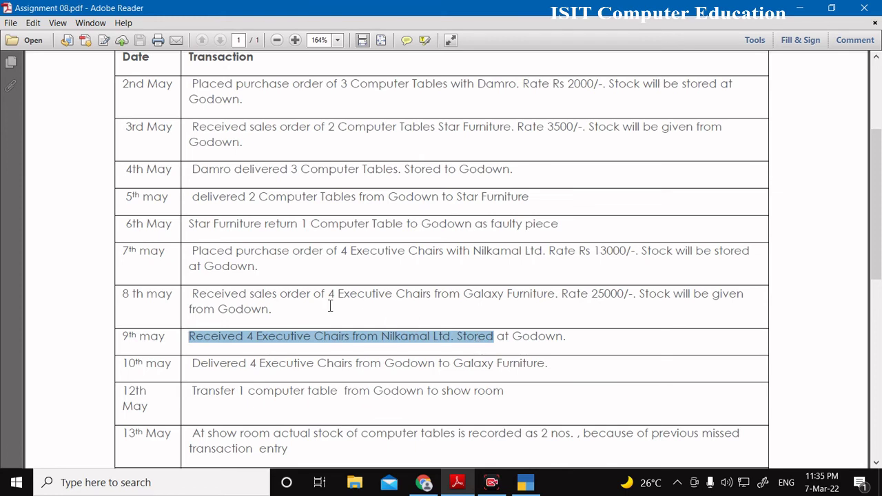
{"action": "left_click_drag", "start_coordinate": [472, 255], "coordinate": [518, 258]}
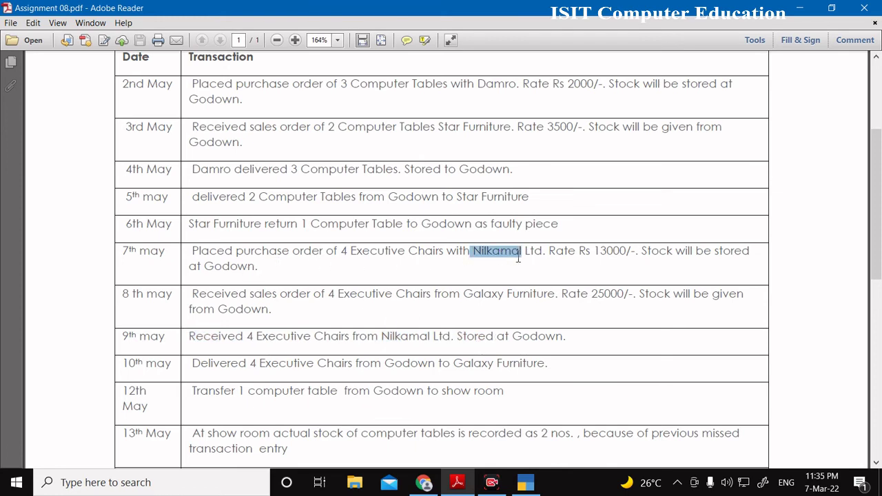
{"action": "left_click_drag", "start_coordinate": [298, 343], "coordinate": [456, 348]}
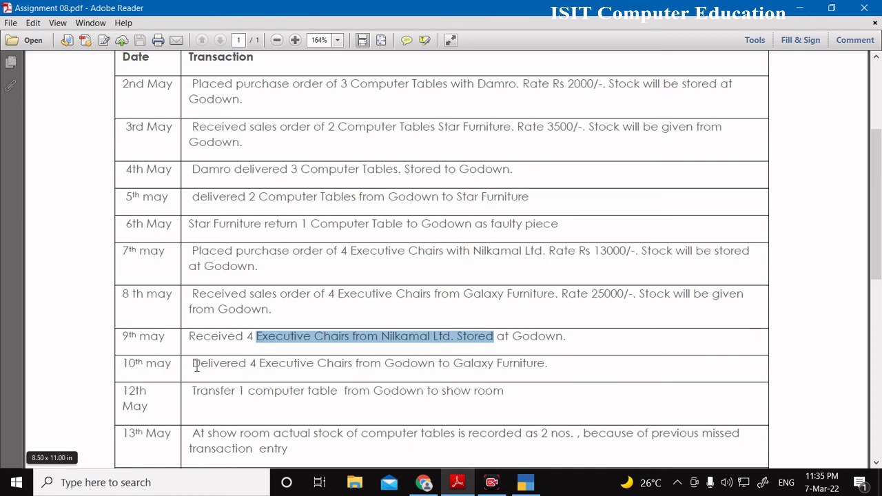
- Review the assignment's 10th to 13th May entries for the Executive Chair delivery, the Computer Table transfer and the showroom stock
{"action": "left_click_drag", "start_coordinate": [192, 363], "coordinate": [525, 367]}
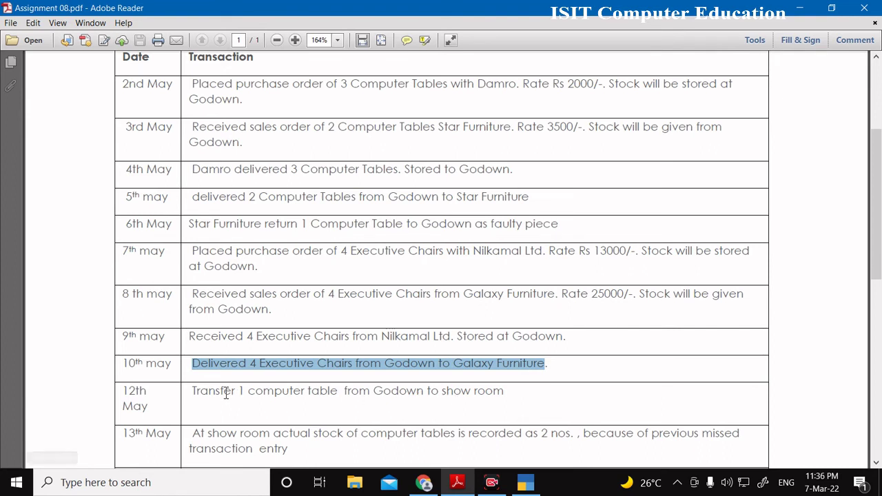
{"action": "left_click_drag", "start_coordinate": [226, 393], "coordinate": [482, 396]}
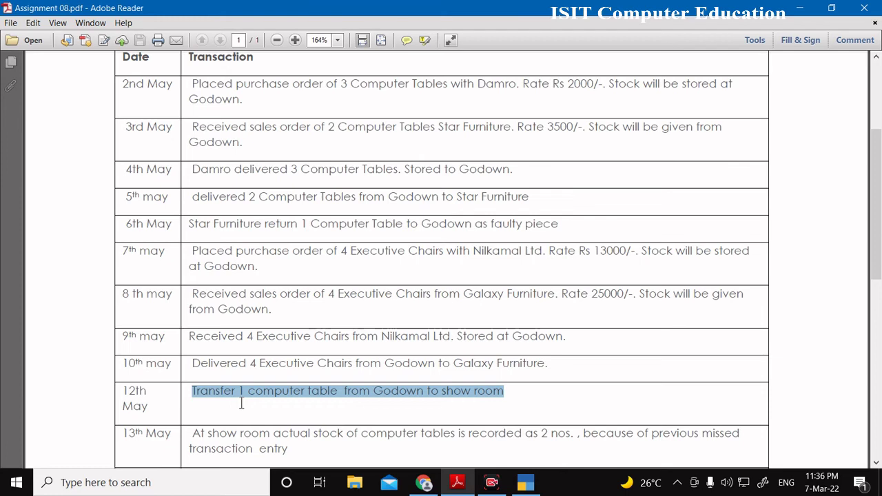
{"action": "left_click", "coordinate": [245, 394]}
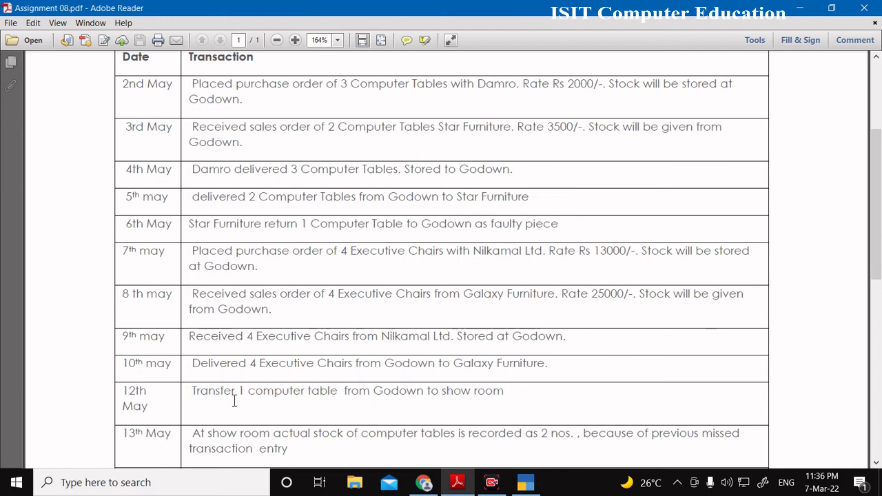
{"action": "left_click_drag", "start_coordinate": [193, 393], "coordinate": [470, 391]}
{"action": "scroll", "coordinate": [517, 394], "scroll_direction": "down", "scroll_amount": 2}
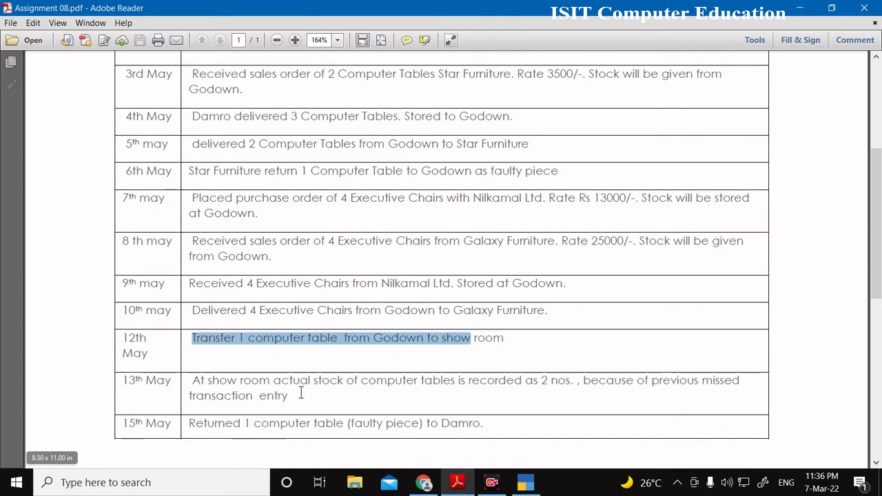
{"action": "left_click_drag", "start_coordinate": [574, 383], "coordinate": [525, 383]}
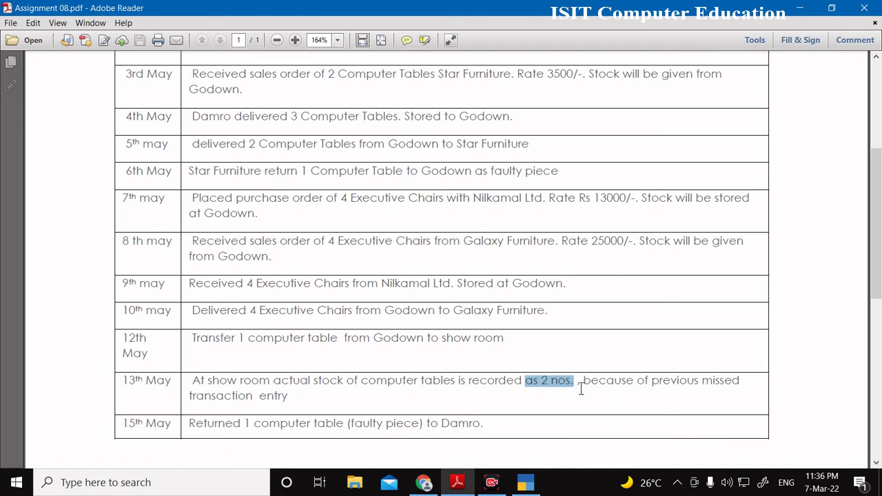
{"action": "left_click", "coordinate": [287, 406]}
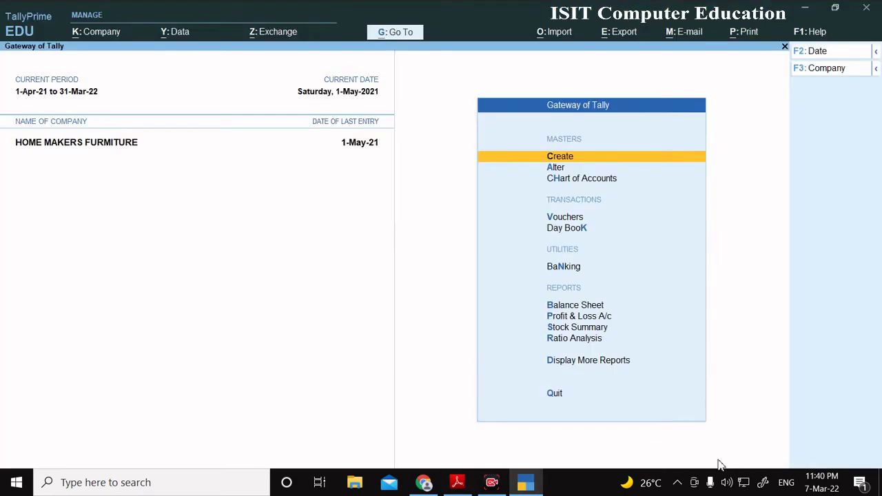
- Recheck the 12th May Computer Table transfer entry in the assignment PDF and switch back to TallyPrime
{"action": "left_click", "coordinate": [525, 483]}
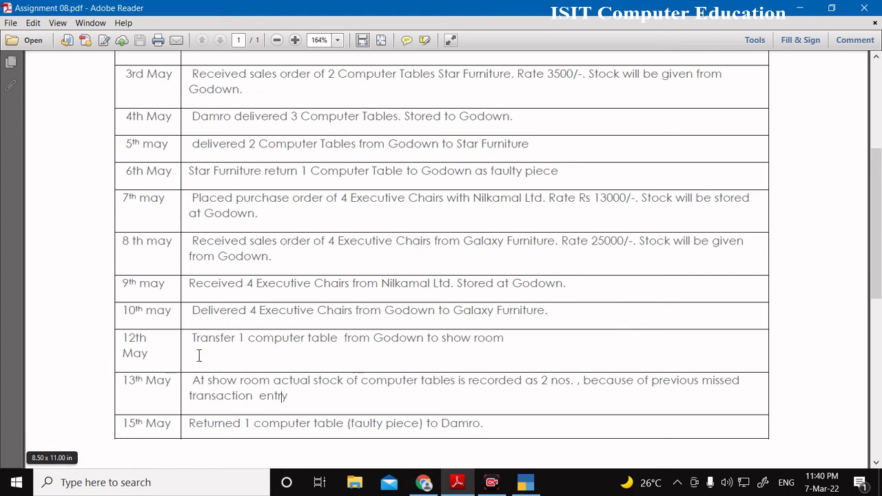
{"action": "left_click_drag", "start_coordinate": [193, 339], "coordinate": [485, 330]}
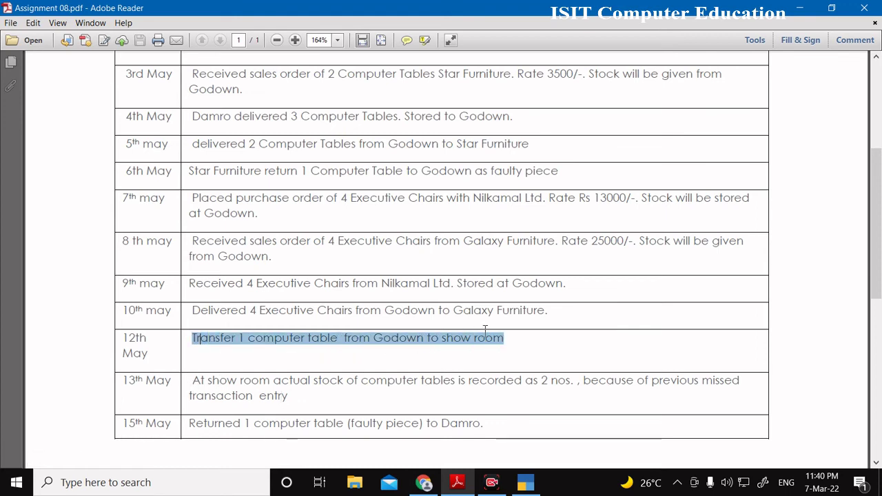
{"action": "left_click", "coordinate": [803, 7]}
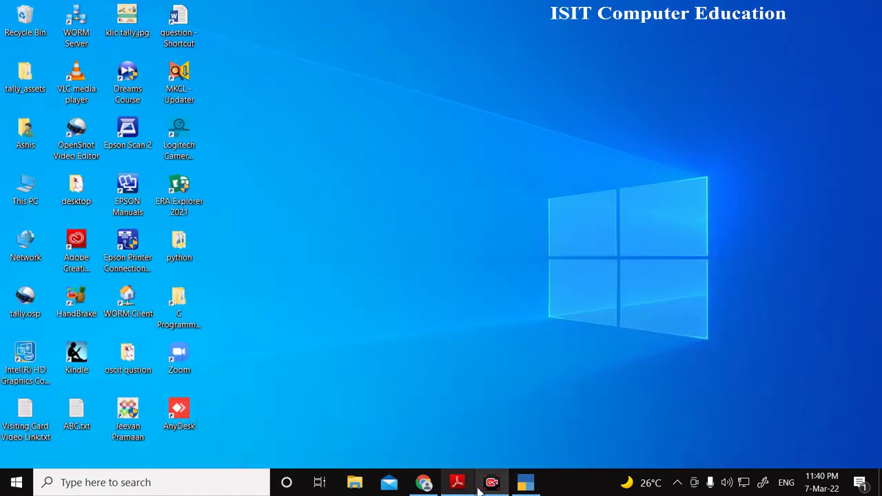
{"action": "left_click", "coordinate": [525, 483]}
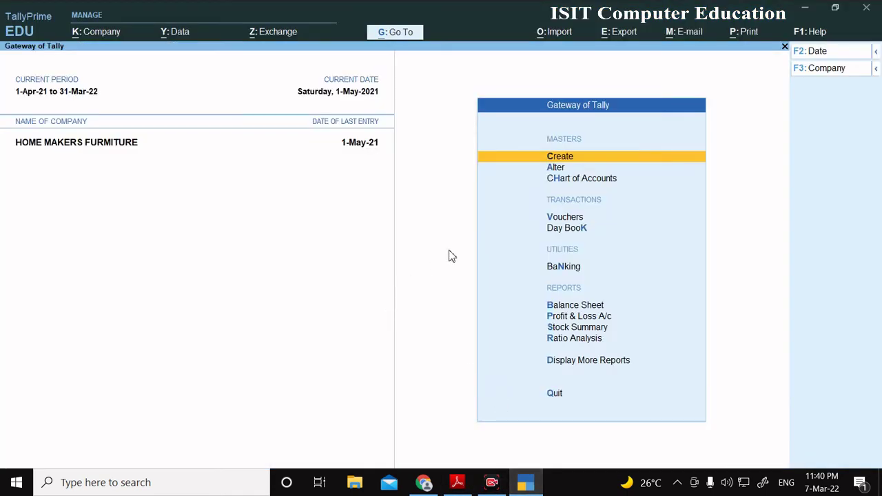
{"action": "key", "text": "Return"}
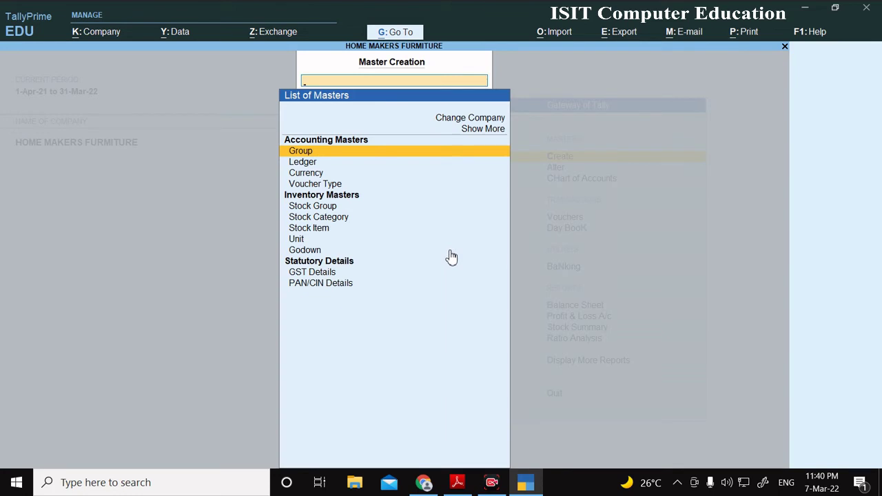
{"action": "key", "text": "Down"}
{"action": "key", "text": "Down"}
{"action": "key", "text": "Down"}
{"action": "key", "text": "Down"}
{"action": "key", "text": "Down"}
{"action": "key", "text": "Down"}
{"action": "key", "text": "Down"}
{"action": "key", "text": "Down"}
{"action": "key", "text": "Down"}
{"action": "key", "text": "Down"}
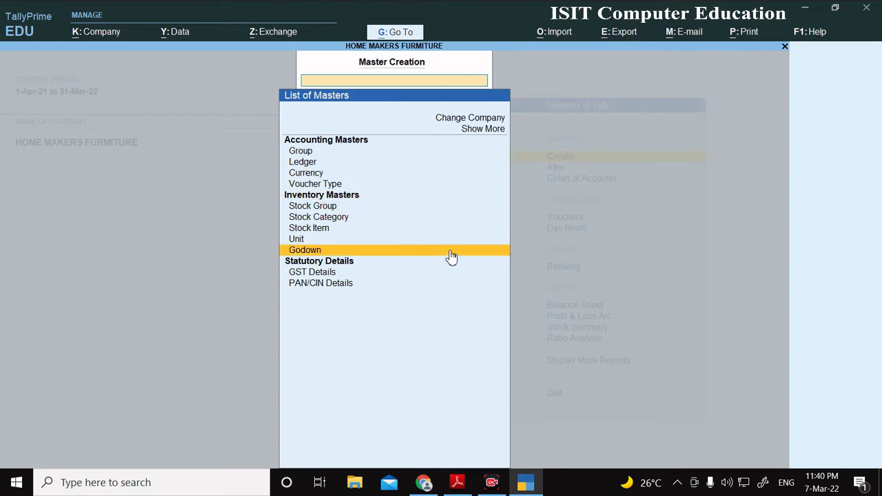
{"action": "left_click", "coordinate": [448, 250]}
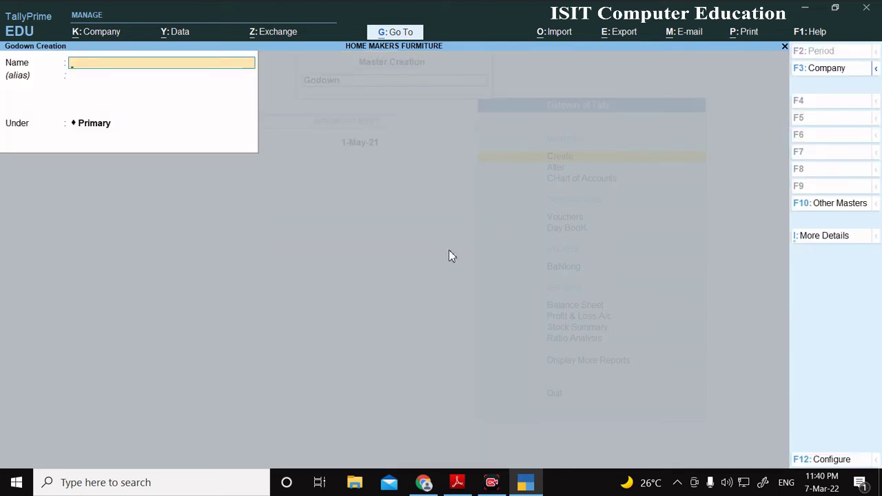
{"action": "key", "text": "Escape"}
{"action": "key", "text": "Escape"}
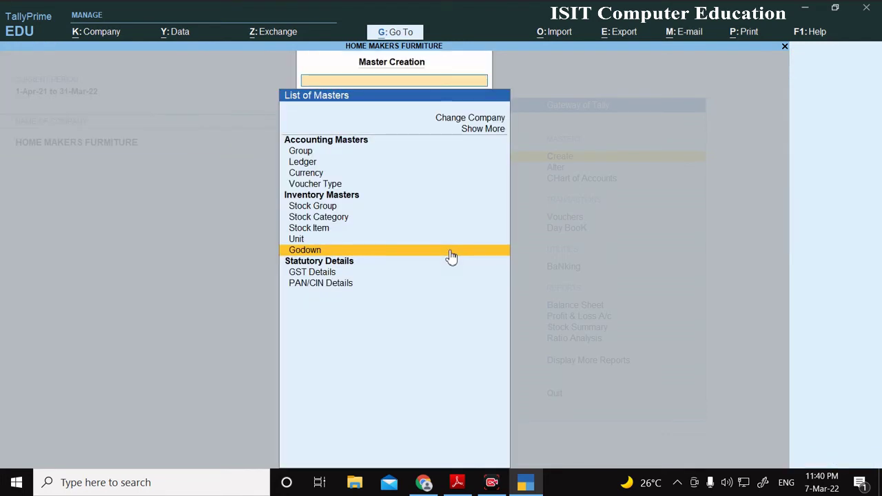
{"action": "key", "text": "Escape"}
- Check the company's existing godowns through master alteration, and return to the Gateway of Tally without altering any
{"action": "key", "text": "Down"}
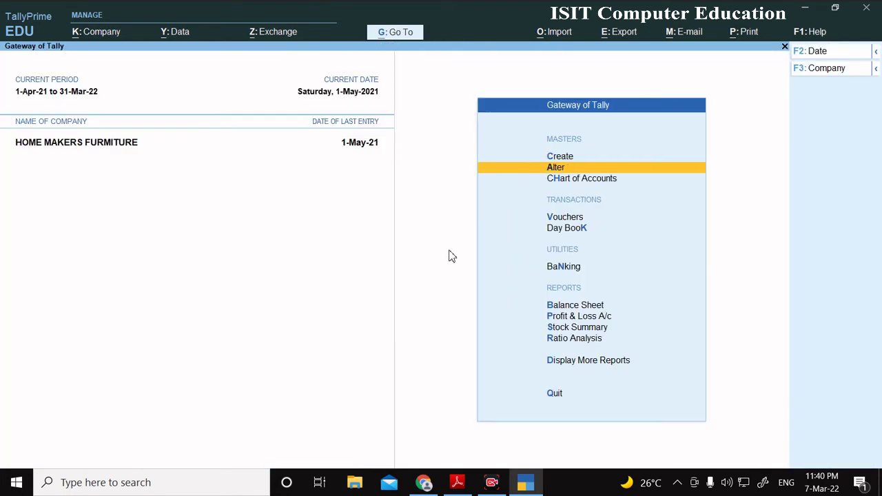
{"action": "key", "text": "Return"}
{"action": "key", "text": "Down"}
{"action": "key", "text": "Down"}
{"action": "key", "text": "Down"}
{"action": "key", "text": "Down"}
{"action": "key", "text": "Down"}
{"action": "key", "text": "Down"}
{"action": "key", "text": "Down"}
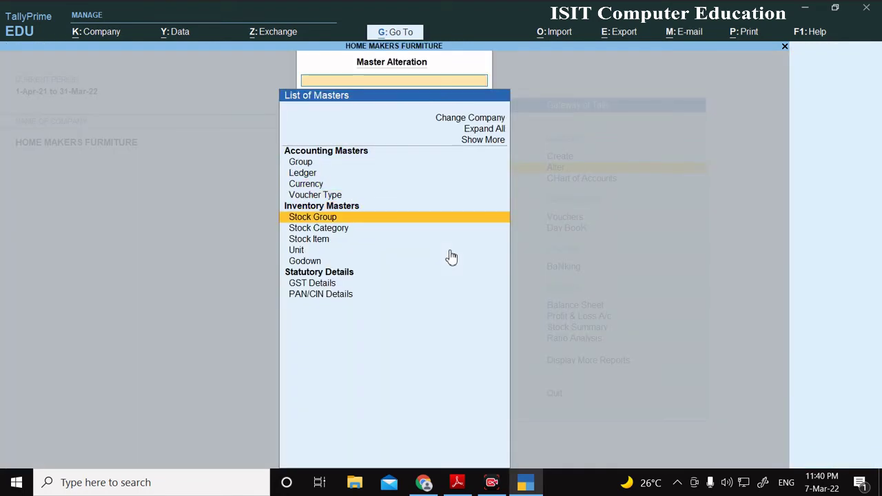
{"action": "key", "text": "Down"}
{"action": "key", "text": "Return"}
{"action": "key", "text": "Up"}
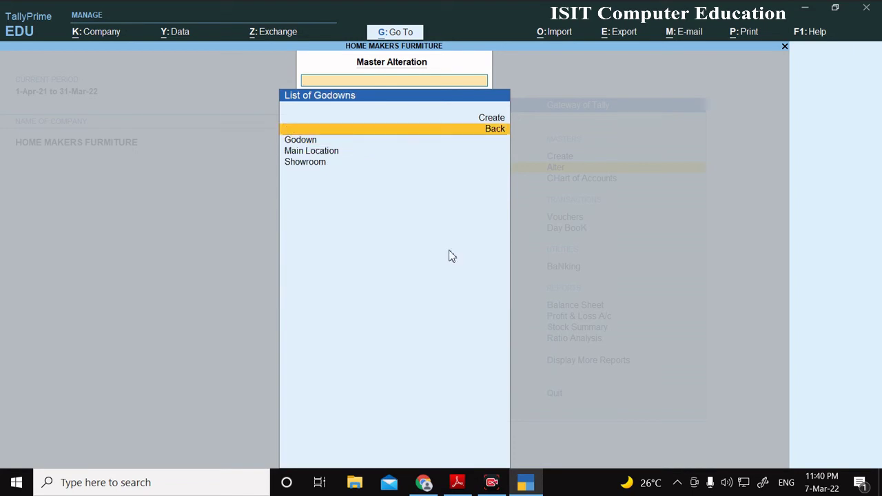
{"action": "key", "text": "Down"}
{"action": "key", "text": "Down"}
{"action": "key", "text": "Down"}
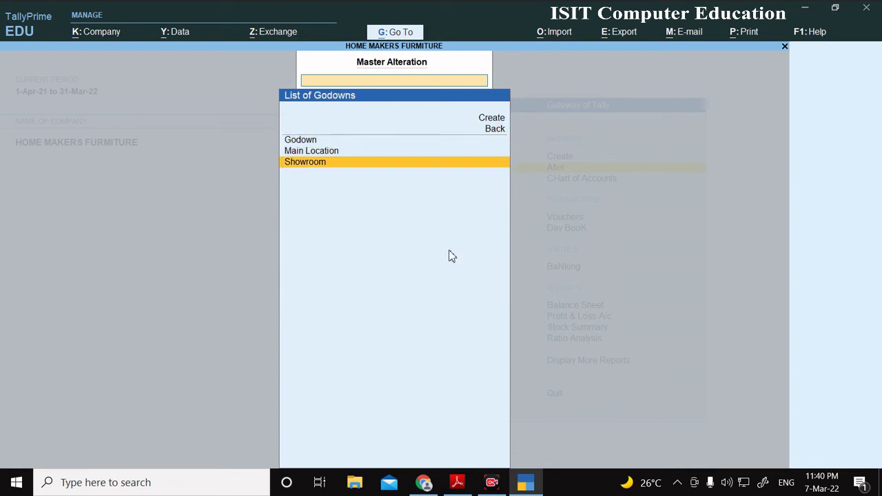
{"action": "key", "text": "Up"}
{"action": "key", "text": "Up"}
{"action": "key", "text": "Escape"}
{"action": "key", "text": "Escape"}
{"action": "key", "text": "Escape"}
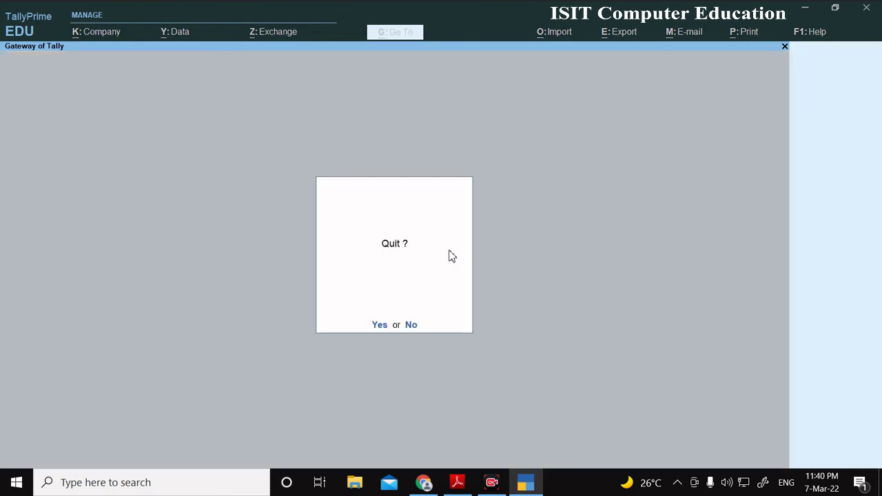
{"action": "key", "text": "Escape"}
- Open voucher creation from the Gateway of Tally
{"action": "key", "text": "Down"}
{"action": "key", "text": "Down"}
{"action": "key", "text": "Down"}
{"action": "key", "text": "Down"}
{"action": "key", "text": "Down"}
{"action": "key", "text": "Down"}
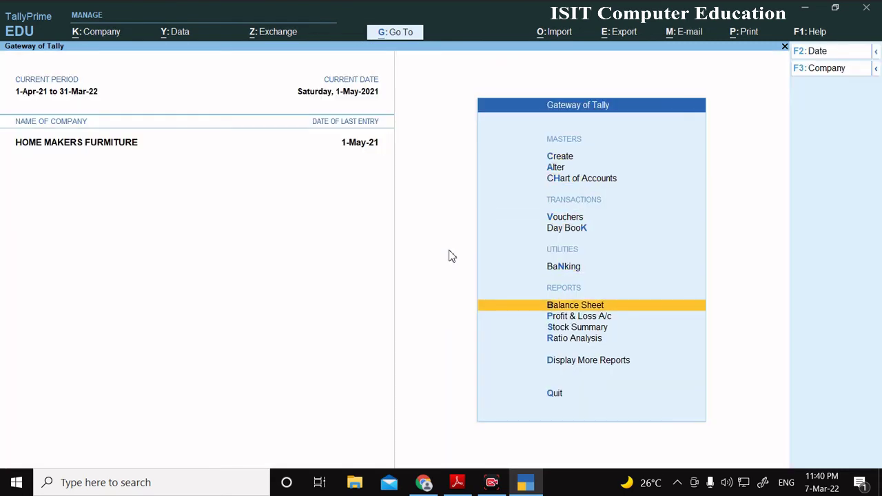
{"action": "key", "text": "Up"}
{"action": "key", "text": "Up"}
{"action": "key", "text": "Return"}
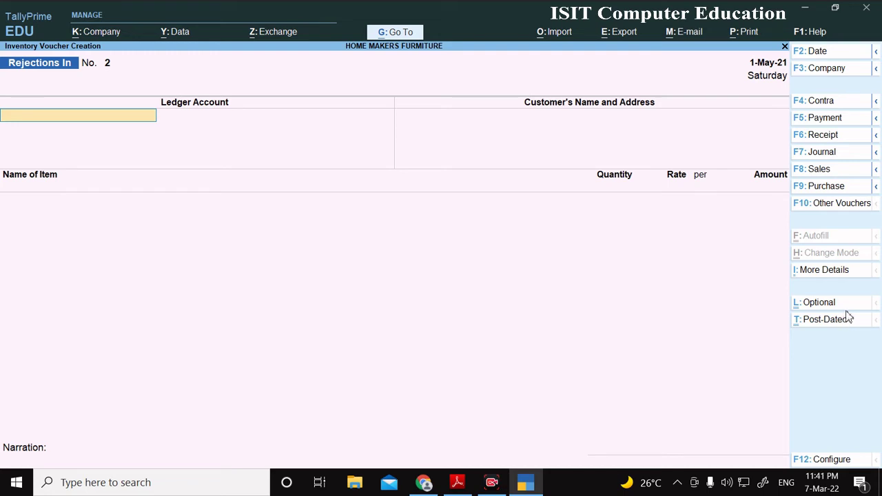
{"action": "left_click", "coordinate": [831, 207]}
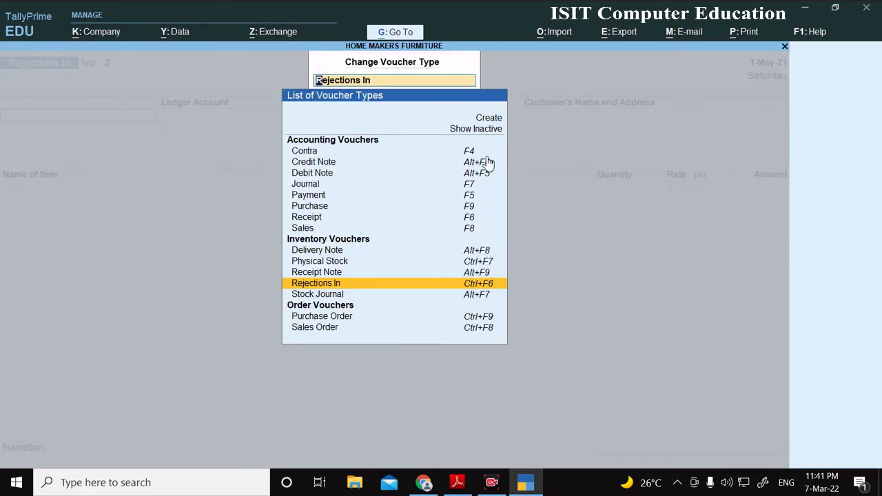
{"action": "left_click", "coordinate": [489, 129]}
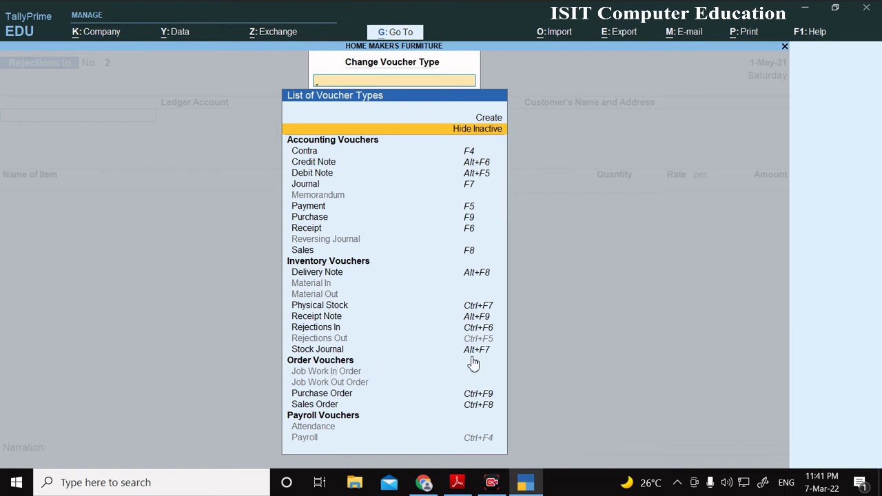
{"action": "key", "text": "Escape"}
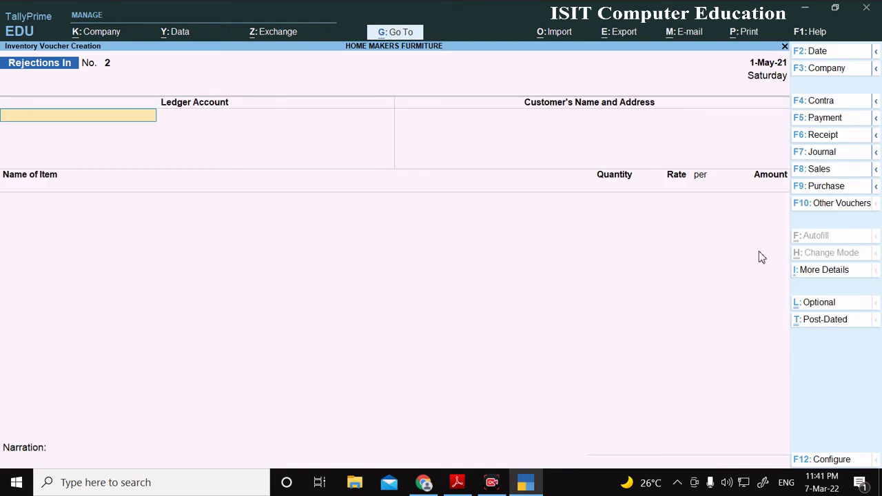
- Switch to a Stock Journal voucher and choose Computer Table as the source item
{"action": "left_click", "coordinate": [876, 153]}
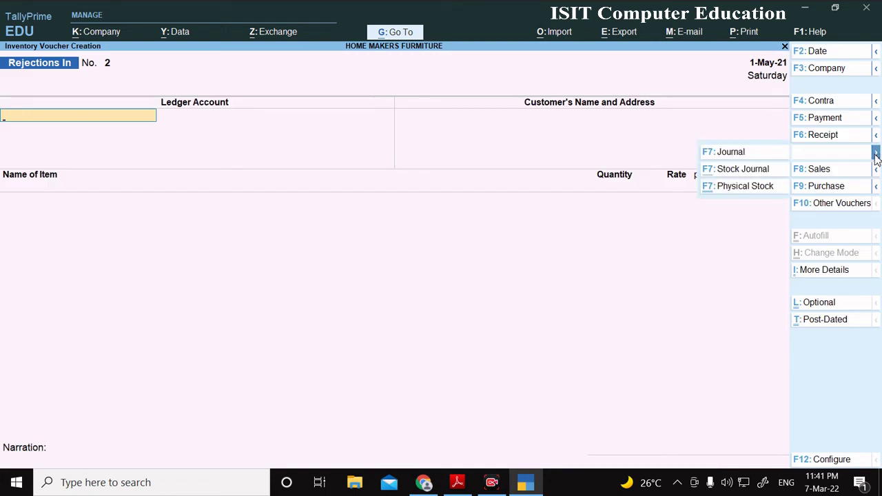
{"action": "left_click", "coordinate": [737, 172]}
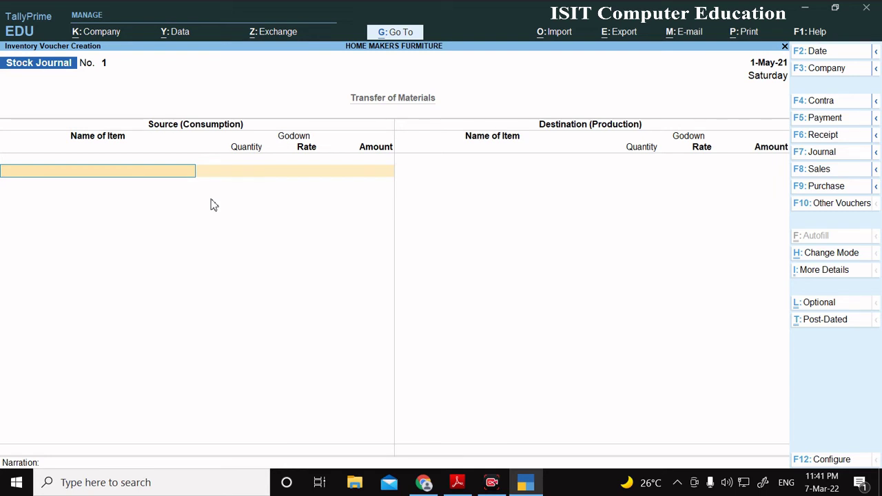
{"action": "type", "text": "Computer"}
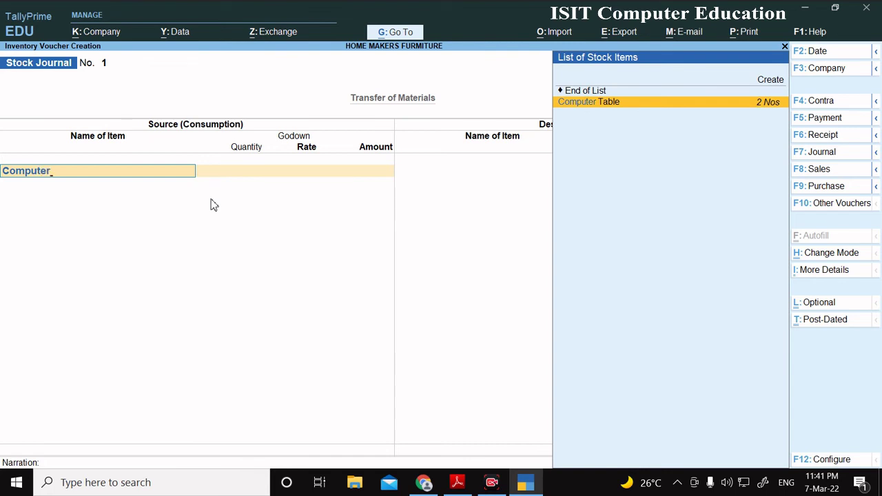
{"action": "key", "text": "Return"}
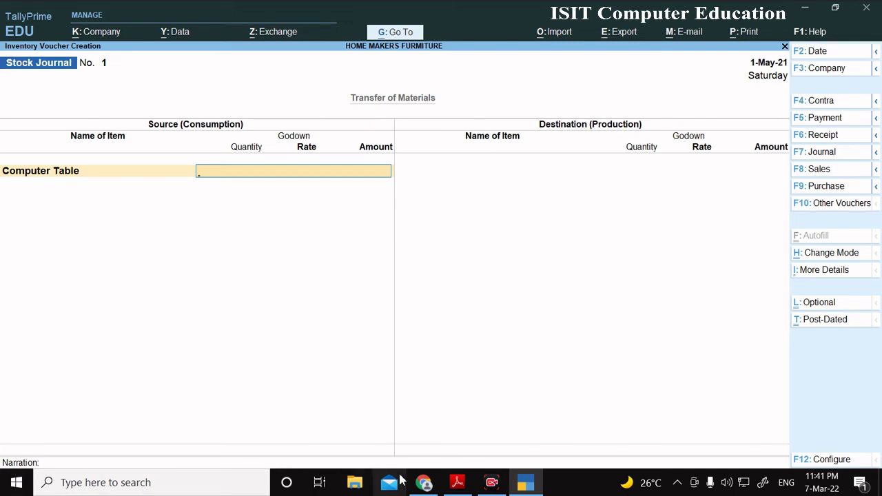
- Check the transfer entry in the assignment PDF, and complete the source line with Godown and quantity 1 at the default rate
{"action": "left_click", "coordinate": [457, 482]}
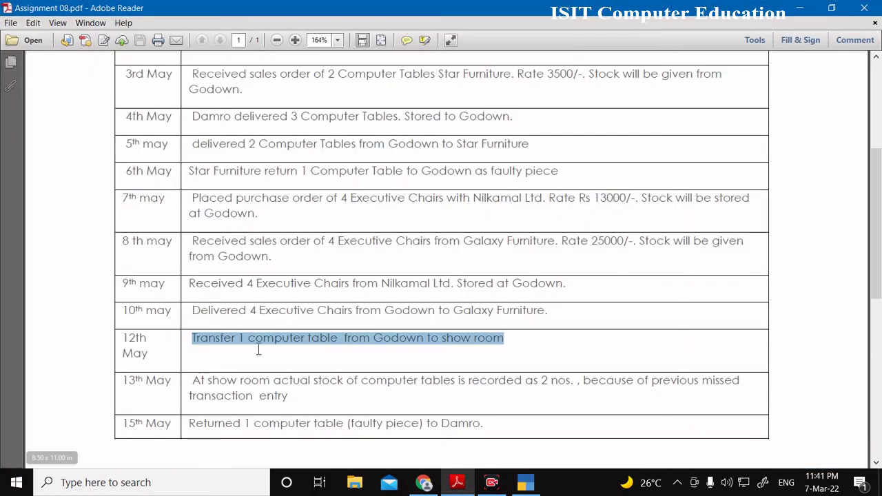
{"action": "key", "text": "alt+Tab"}
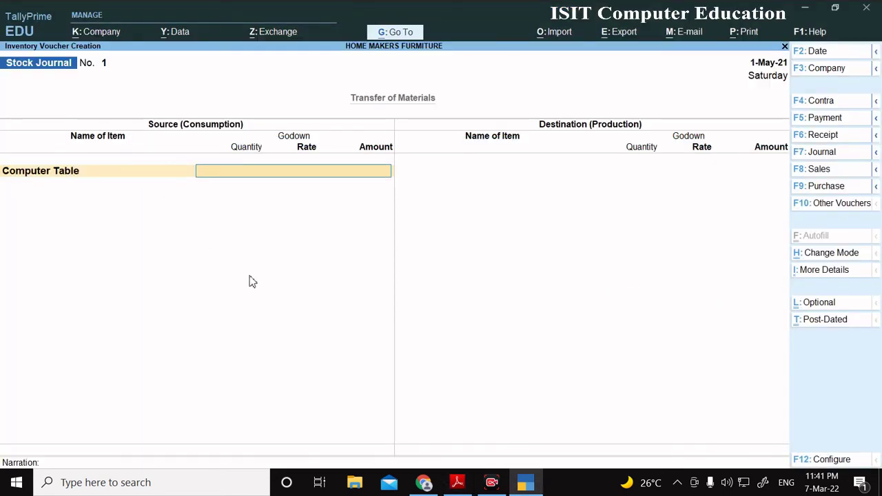
{"action": "type", "text": "1"}
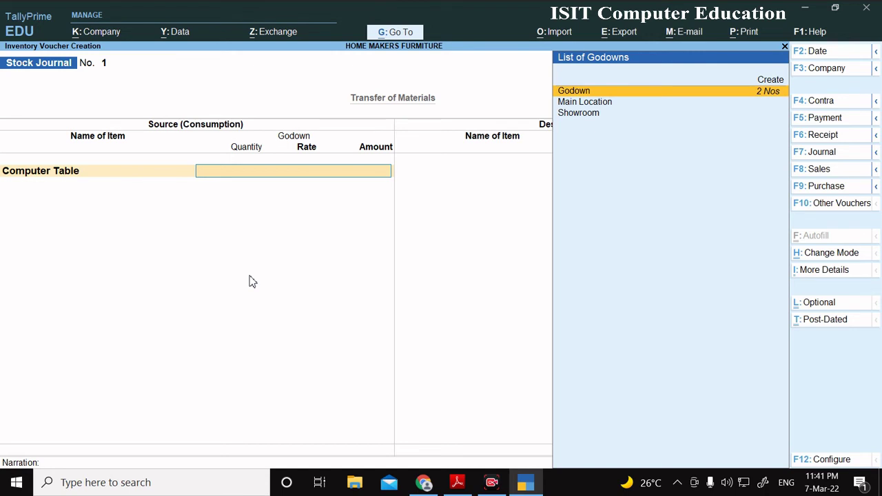
{"action": "key", "text": "Return"}
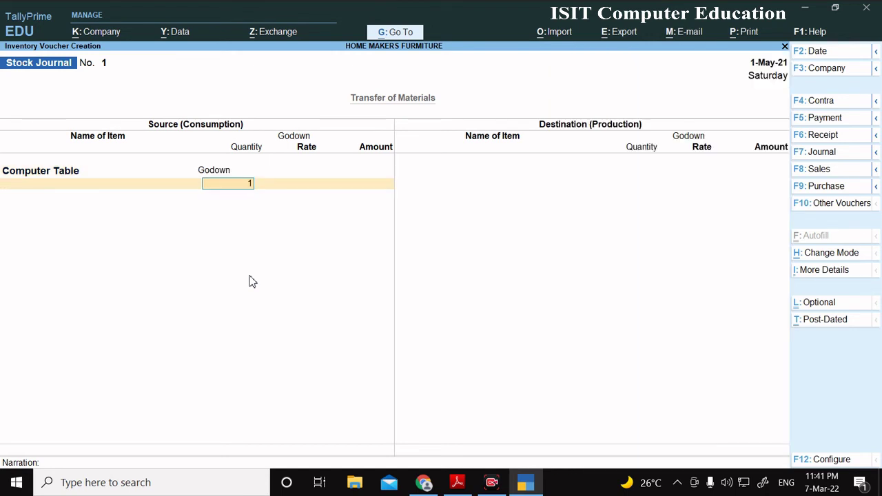
{"action": "key", "text": "Return"}
{"action": "key", "text": "Return"}
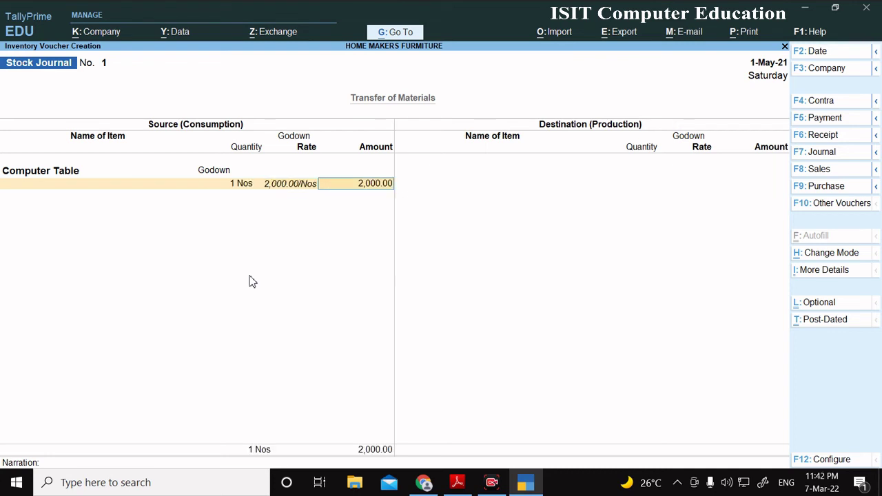
{"action": "key", "text": "Return"}
{"action": "key", "text": "Return"}
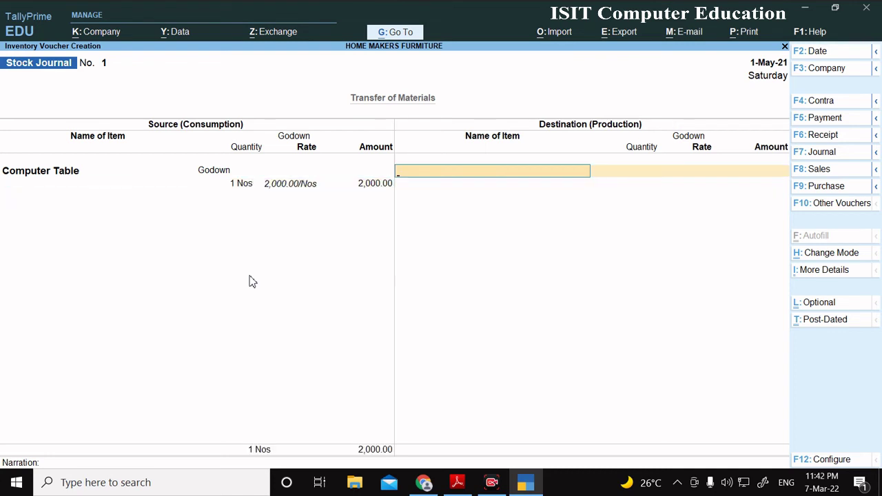
- Choose Computer Table as the destination item of the stock journal and Showroom as its godown
{"action": "type", "text": "C"}
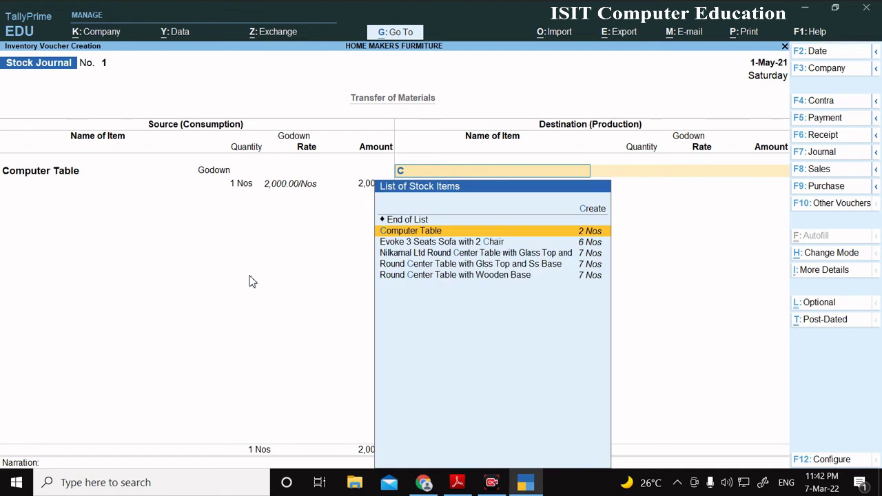
{"action": "key", "text": "Return"}
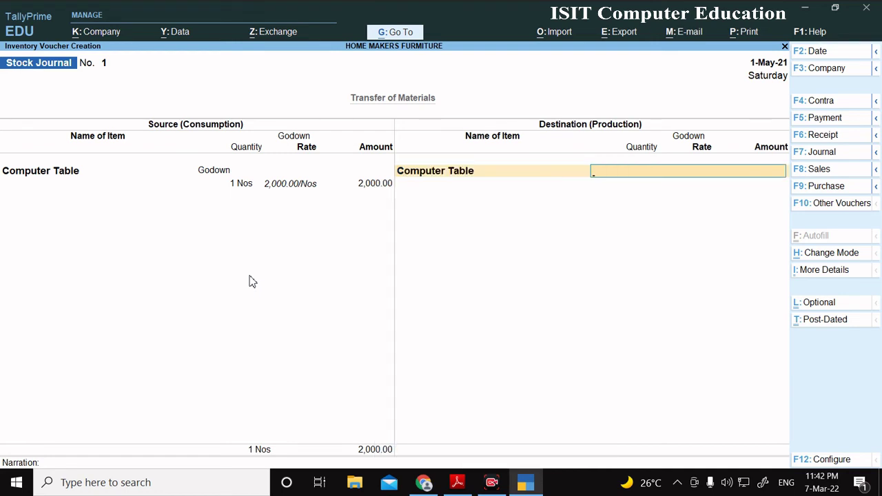
{"action": "key", "text": "1"}
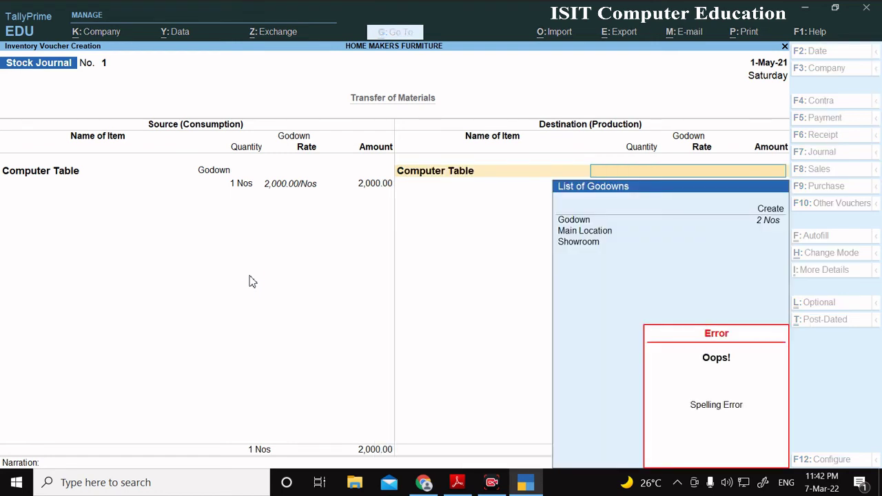
{"action": "key", "text": "Down"}
{"action": "key", "text": "Down"}
{"action": "key", "text": "Down"}
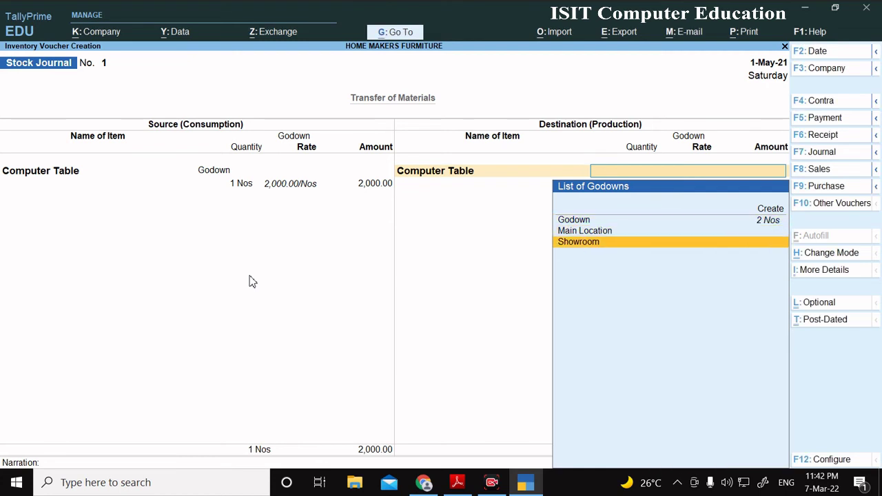
{"action": "key", "text": "Return"}
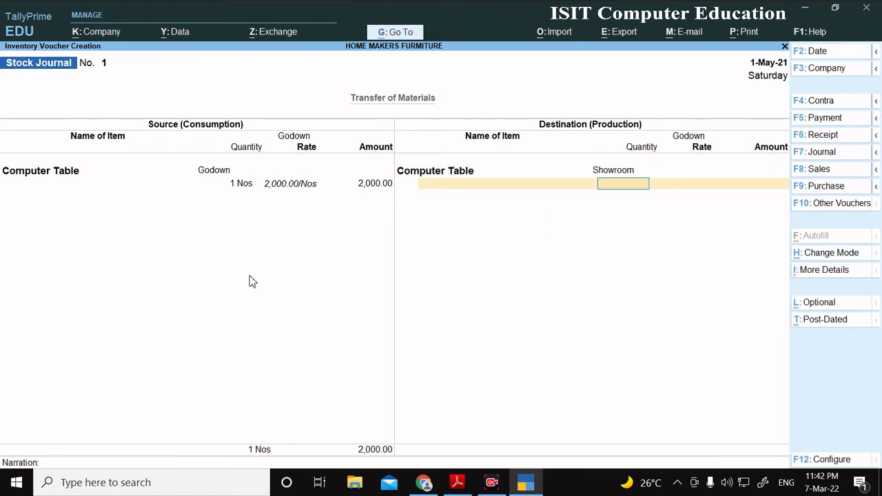
- Enter quantity 1 at the default rate on the destination line, and save the stock journal
{"action": "type", "text": "1"}
{"action": "key", "text": "Return"}
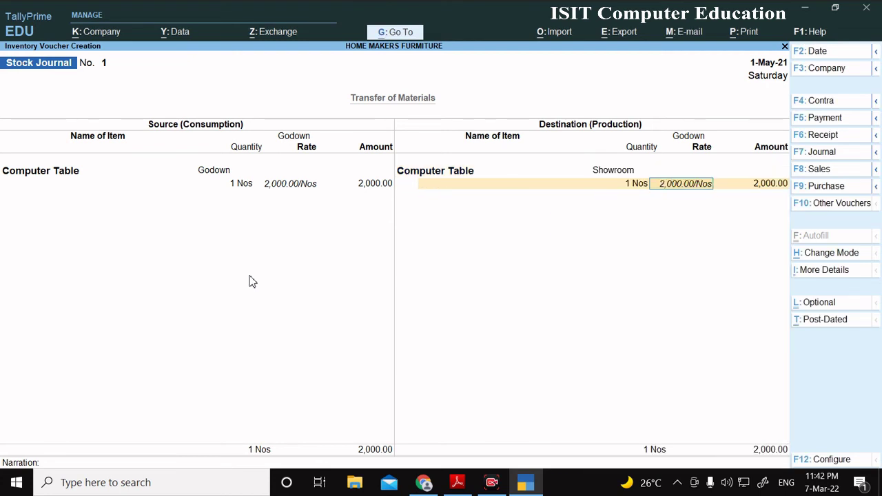
{"action": "key", "text": "ctrl"}
{"action": "key", "text": "ctrl+a"}
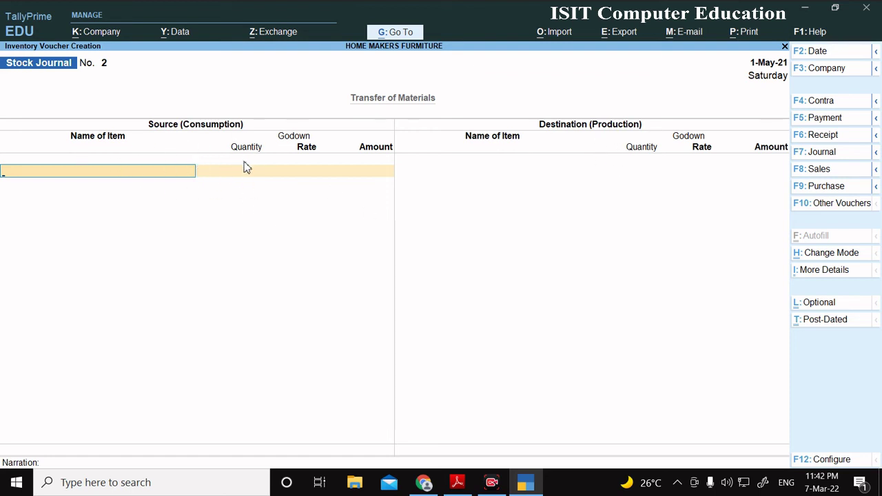
- Leave voucher creation and open the Stock Summary report from the Gateway of Tally
{"action": "key", "text": "Escape"}
{"action": "key", "text": "Return"}
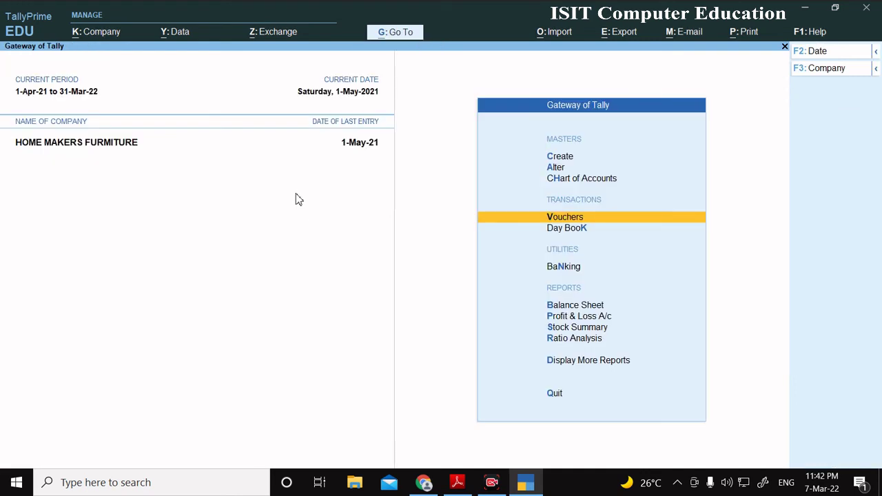
{"action": "key", "text": "Up"}
{"action": "key", "text": "Down"}
{"action": "key", "text": "Down"}
{"action": "key", "text": "Down"}
{"action": "key", "text": "Down"}
{"action": "key", "text": "Down"}
{"action": "key", "text": "Down"}
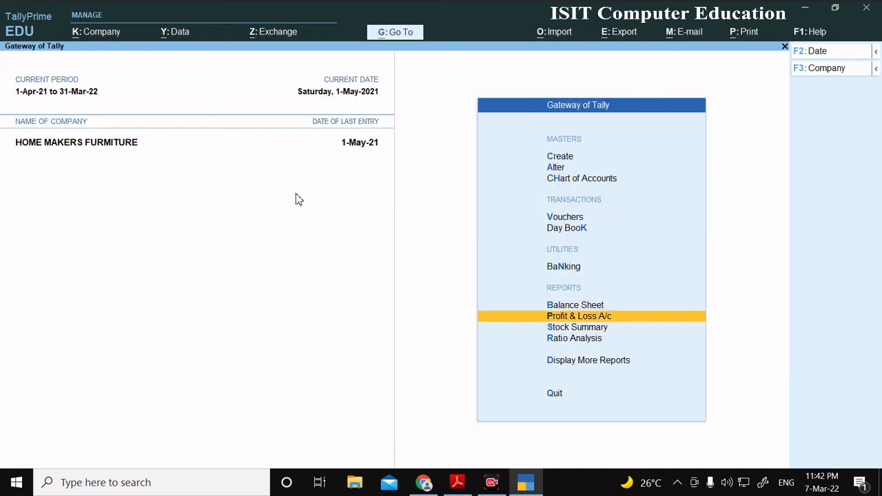
{"action": "key", "text": "Return"}
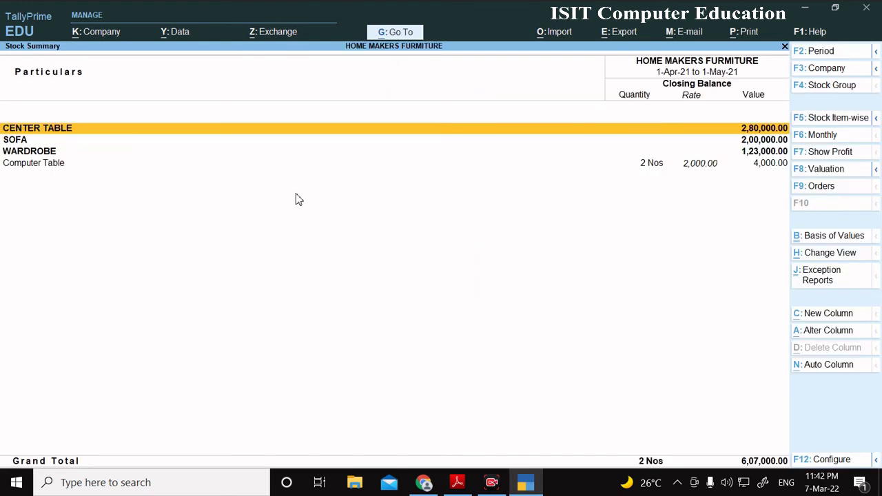
- Examine Computer Table's May vouchers through its monthly summary, and return to the Gateway of Tally
{"action": "key", "text": "Down"}
{"action": "key", "text": "Down"}
{"action": "key", "text": "Down"}
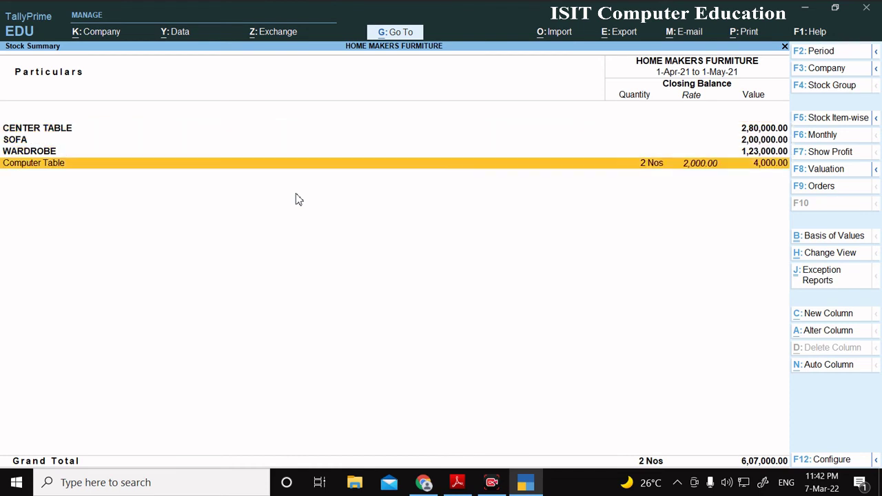
{"action": "key", "text": "Return"}
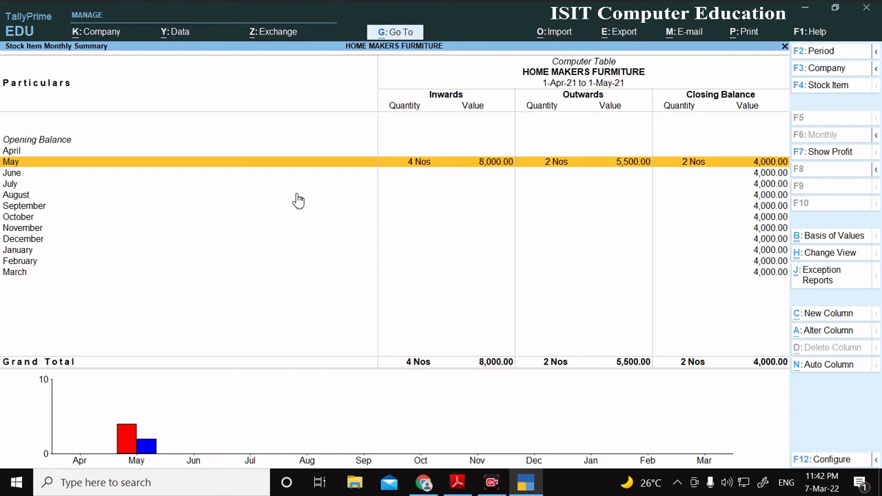
{"action": "key", "text": "Return"}
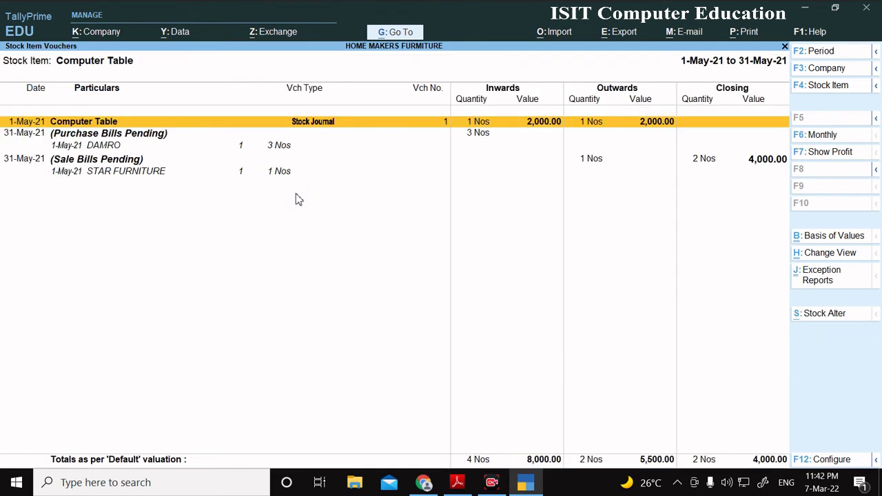
{"action": "key", "text": "Down"}
{"action": "key", "text": "Down"}
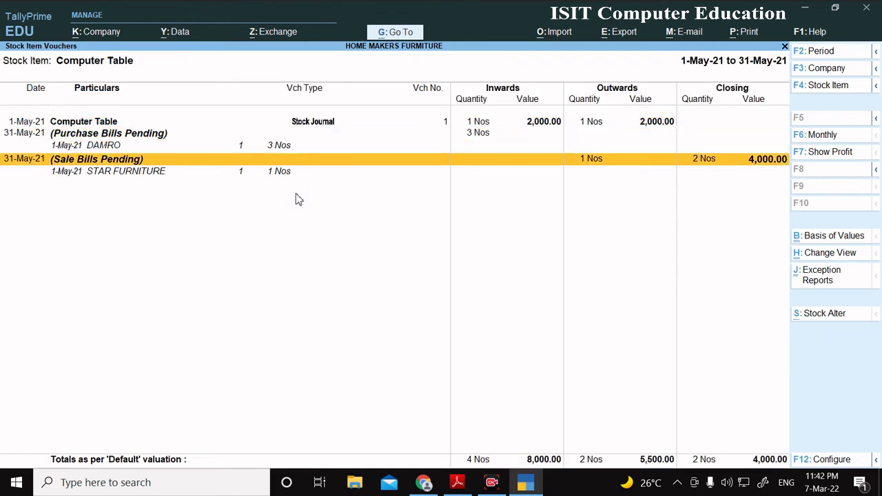
{"action": "key", "text": "Escape"}
{"action": "key", "text": "Escape"}
{"action": "key", "text": "Escape"}
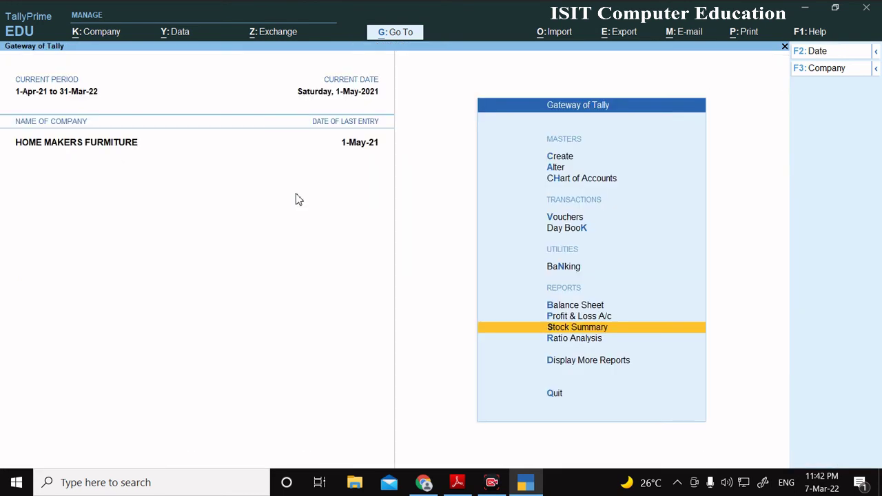
- Open the Inventory Books reports from the additional reports of the Gateway of Tally
{"action": "key", "text": "Down"}
{"action": "key", "text": "Down"}
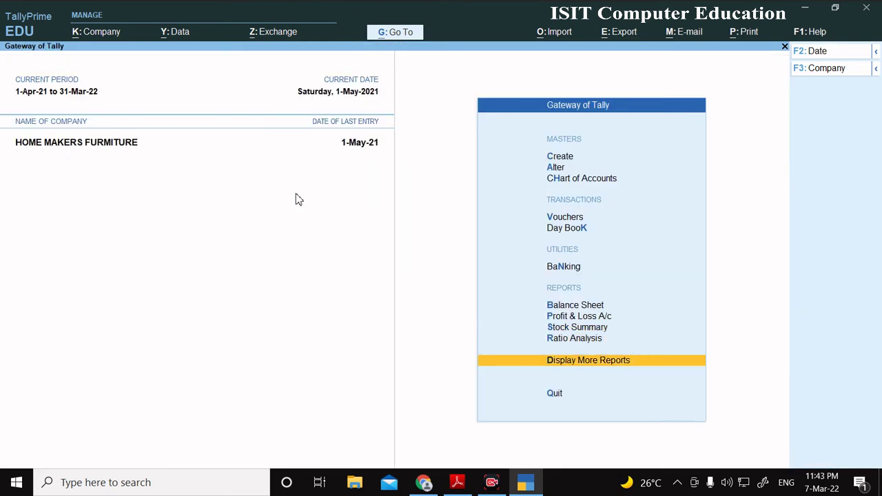
{"action": "key", "text": "Return"}
{"action": "key", "text": "Down"}
{"action": "key", "text": "Down"}
{"action": "key", "text": "Down"}
{"action": "key", "text": "Down"}
{"action": "key", "text": "Down"}
{"action": "key", "text": "Down"}
{"action": "key", "text": "Down"}
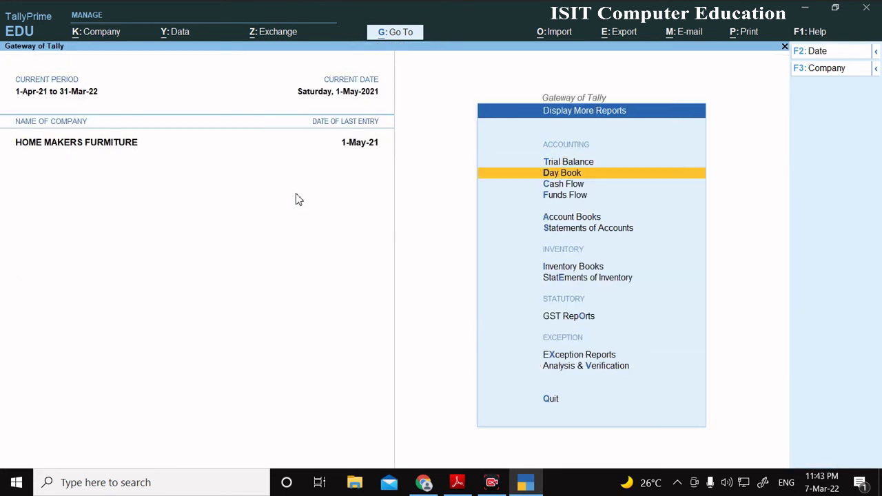
{"action": "key", "text": "Up"}
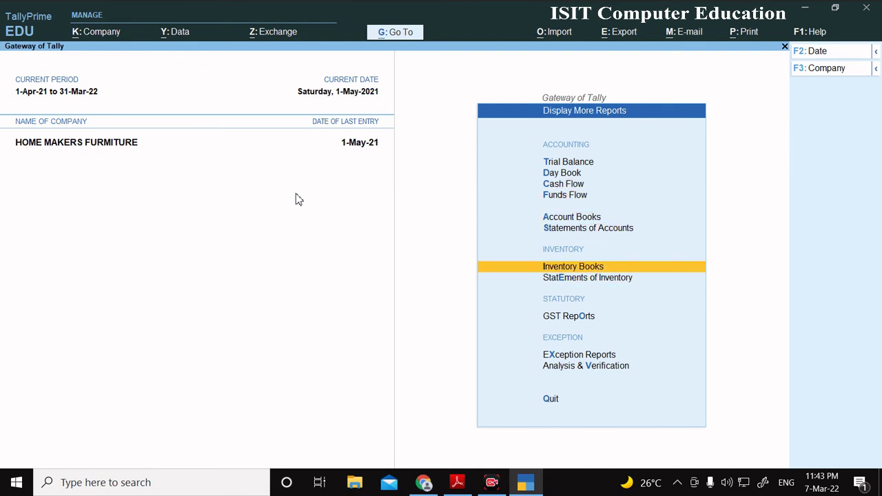
{"action": "key", "text": "Return"}
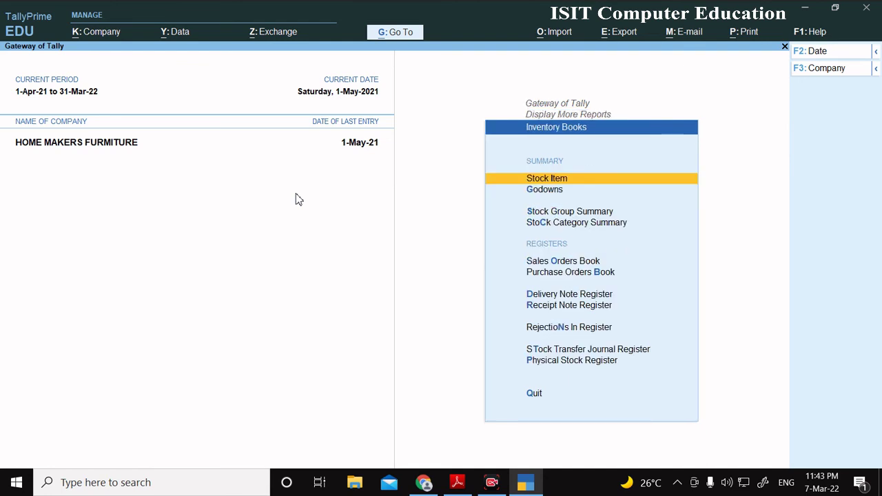
- View the godown summary for Godown and look through its stock groups and items
{"action": "key", "text": "Down"}
{"action": "key", "text": "Return"}
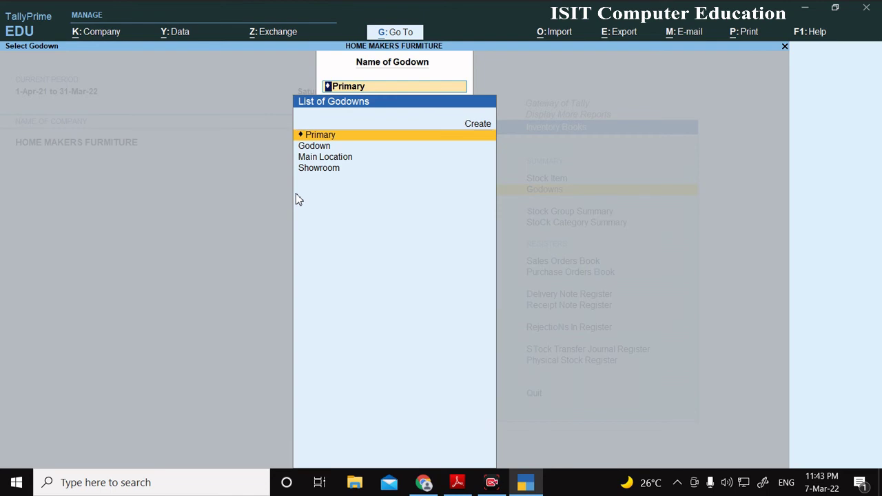
{"action": "key", "text": "Down"}
{"action": "key", "text": "Down"}
{"action": "key", "text": "Up"}
{"action": "key", "text": "Return"}
{"action": "key", "text": "Down"}
{"action": "key", "text": "Down"}
{"action": "key", "text": "Down"}
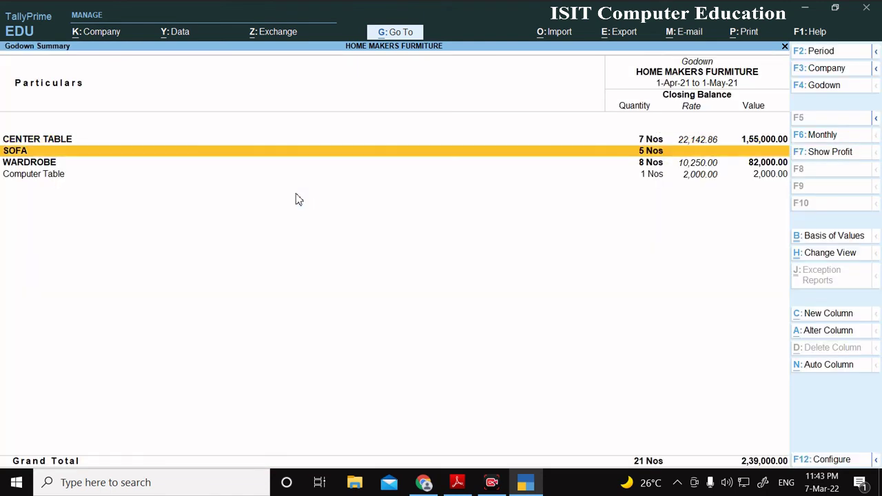
- Switch the godown summary to Showroom and check the stock of Computer Table there
{"action": "key", "text": "F4"}
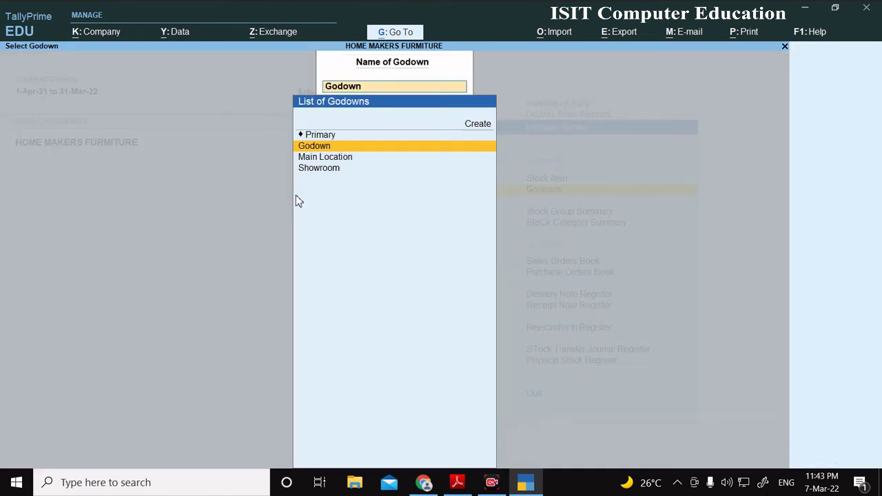
{"action": "key", "text": "Down"}
{"action": "key", "text": "Down"}
{"action": "key", "text": "Return"}
{"action": "key", "text": "Down"}
{"action": "key", "text": "Down"}
{"action": "key", "text": "Down"}
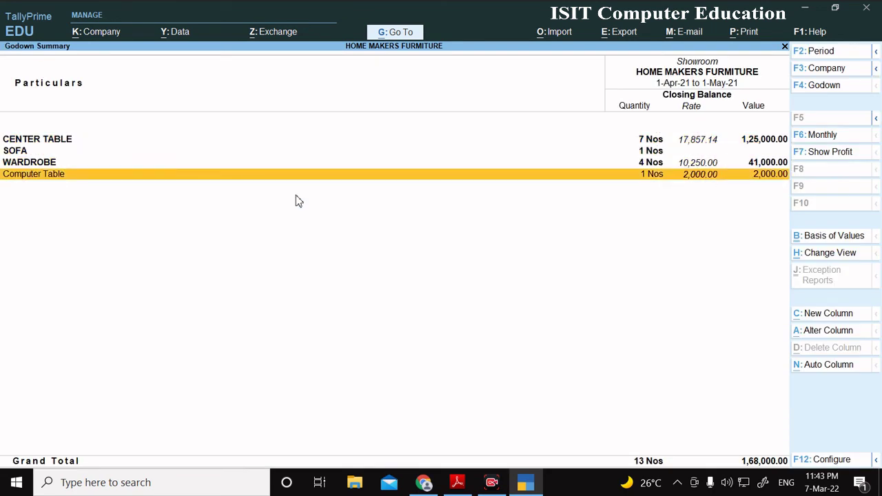
- Switch the godown summary back to Godown, check its Computer Table stock, and return to the Inventory Books reports
{"action": "key", "text": "F4"}
{"action": "key", "text": "Up"}
{"action": "key", "text": "Up"}
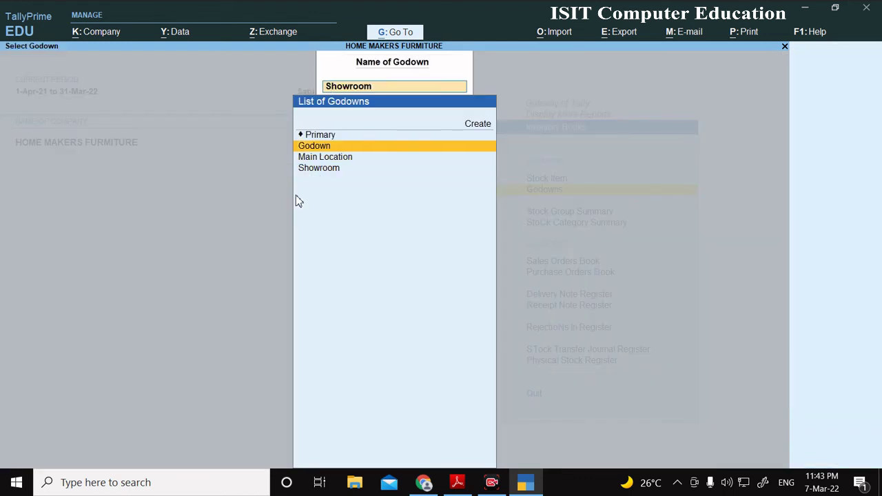
{"action": "key", "text": "Return"}
{"action": "key", "text": "Down"}
{"action": "key", "text": "Down"}
{"action": "key", "text": "Down"}
{"action": "key", "text": "F4"}
{"action": "key", "text": "BackSpace"}
{"action": "key", "text": "Escape"}
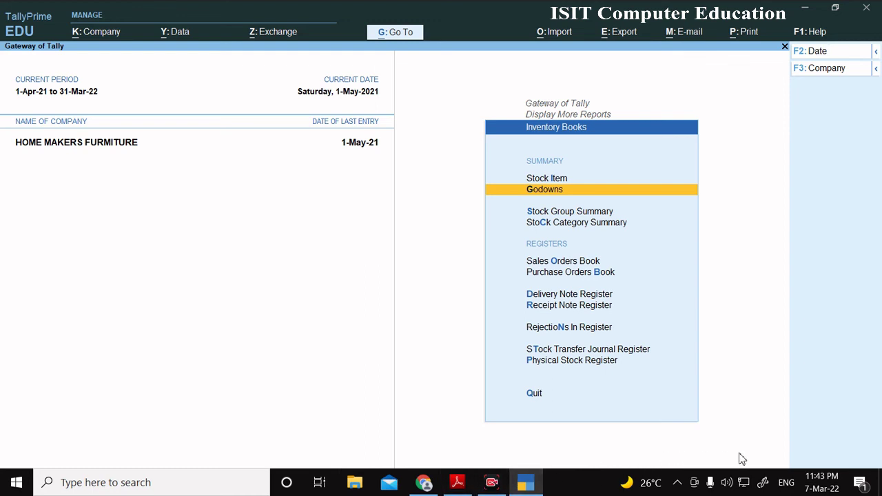
- Switch to the assignment PDF, compare the 15th May return to Damro with the 2nd May purchase order, and return to TallyPrime
{"action": "key", "text": "alt+Tab"}
{"action": "left_click_drag", "start_coordinate": [196, 427], "coordinate": [449, 423]}
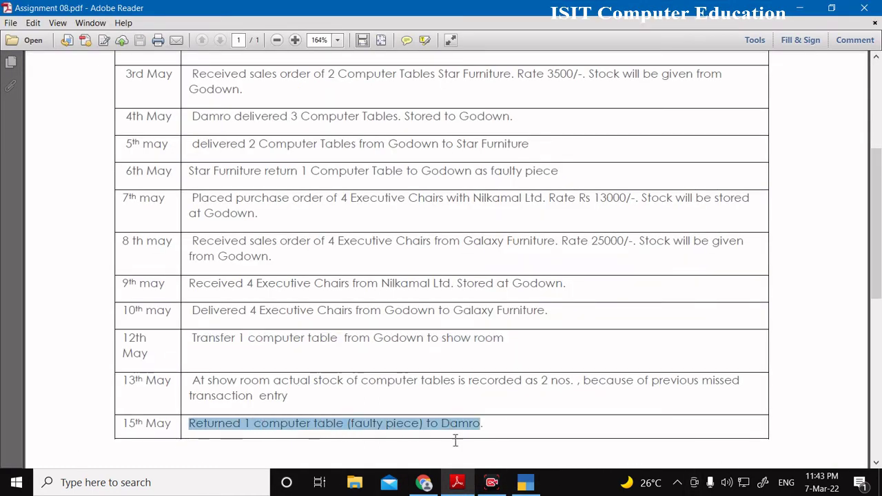
{"action": "scroll", "coordinate": [455, 385], "scroll_direction": "up", "scroll_amount": 3}
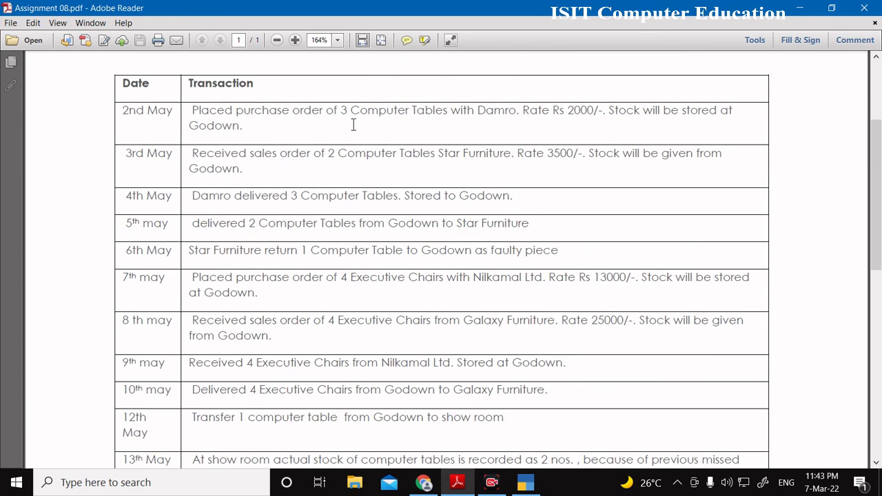
{"action": "left_click_drag", "start_coordinate": [341, 111], "coordinate": [542, 112]}
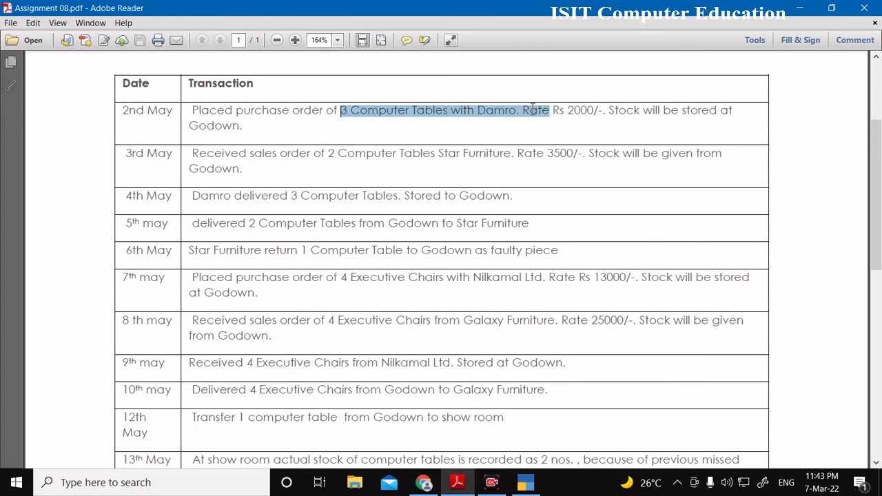
{"action": "scroll", "coordinate": [524, 284], "scroll_direction": "down", "scroll_amount": 4}
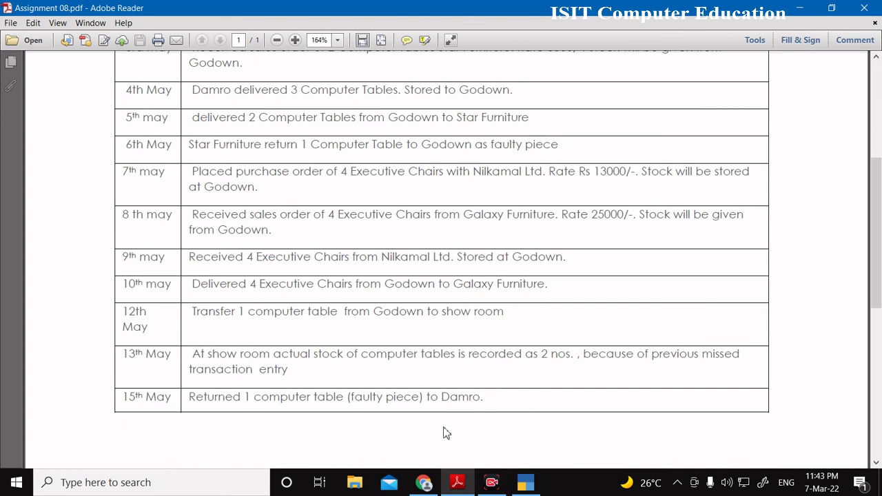
{"action": "left_click_drag", "start_coordinate": [366, 398], "coordinate": [450, 407]}
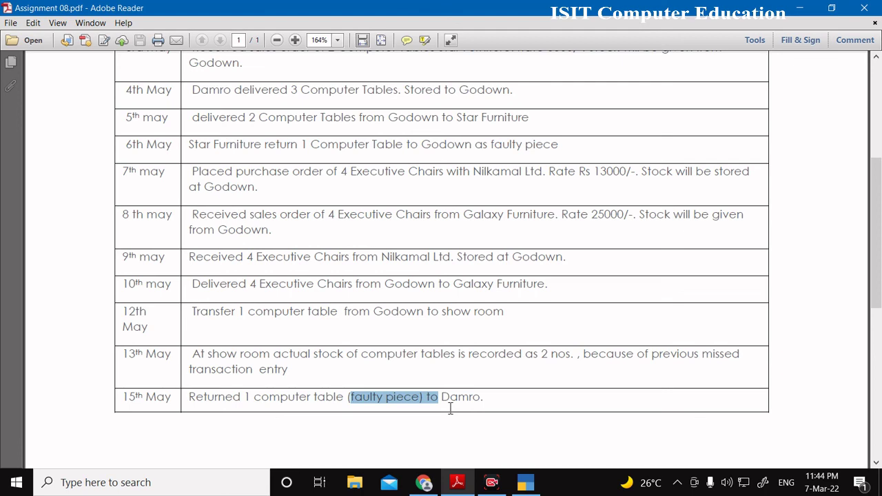
{"action": "left_click", "coordinate": [799, 8]}
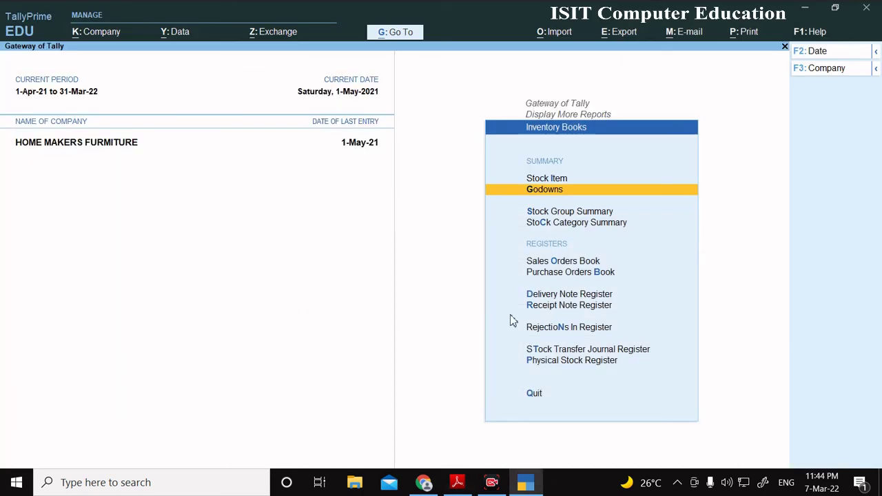
- Leave the inventory reports for the Gateway of Tally and open voucher creation
{"action": "key", "text": "Down"}
{"action": "key", "text": "Down"}
{"action": "key", "text": "Down"}
{"action": "key", "text": "Down"}
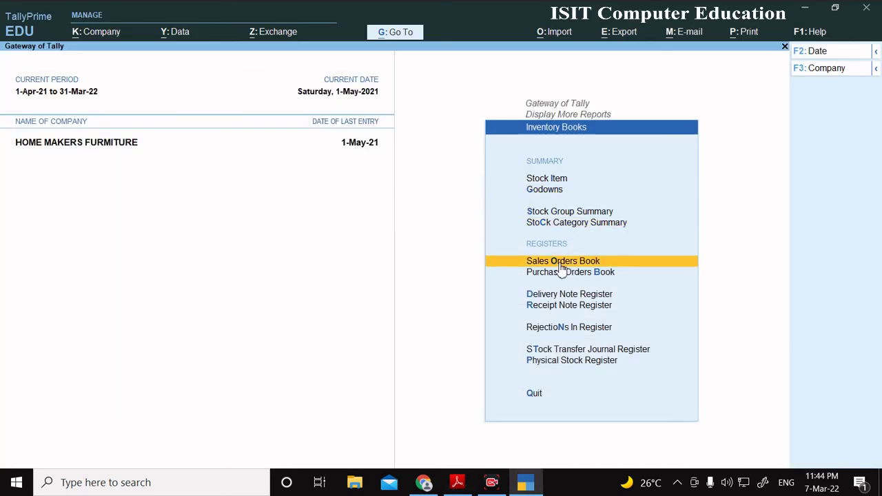
{"action": "key", "text": "Escape"}
{"action": "key", "text": "Escape"}
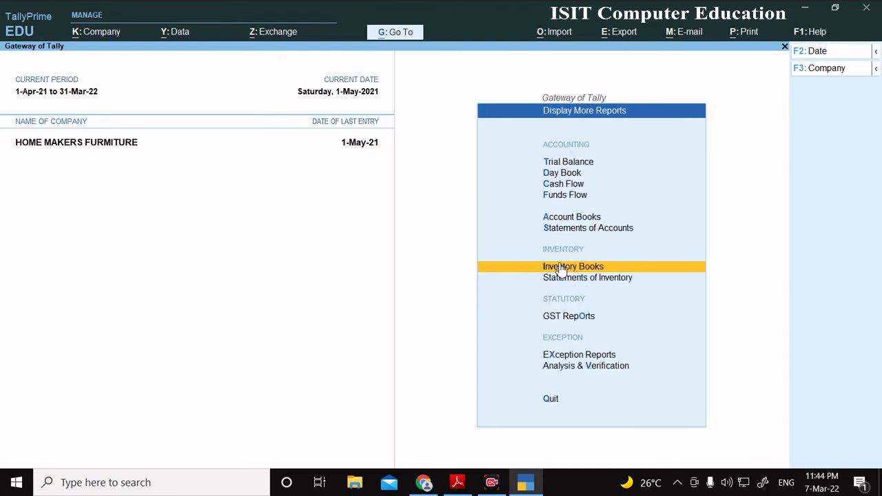
{"action": "key", "text": "Up"}
{"action": "key", "text": "Up"}
{"action": "key", "text": "Up"}
{"action": "key", "text": "Up"}
{"action": "key", "text": "Up"}
{"action": "key", "text": "Up"}
{"action": "key", "text": "Up"}
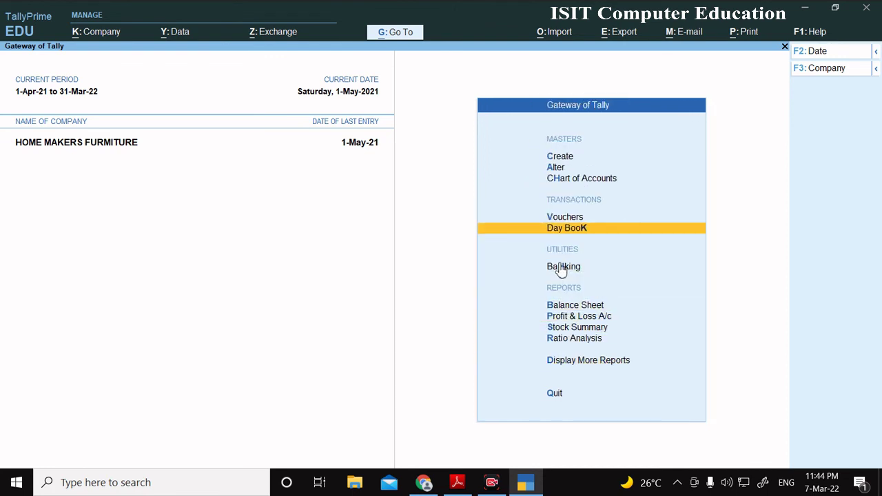
{"action": "key", "text": "Return"}
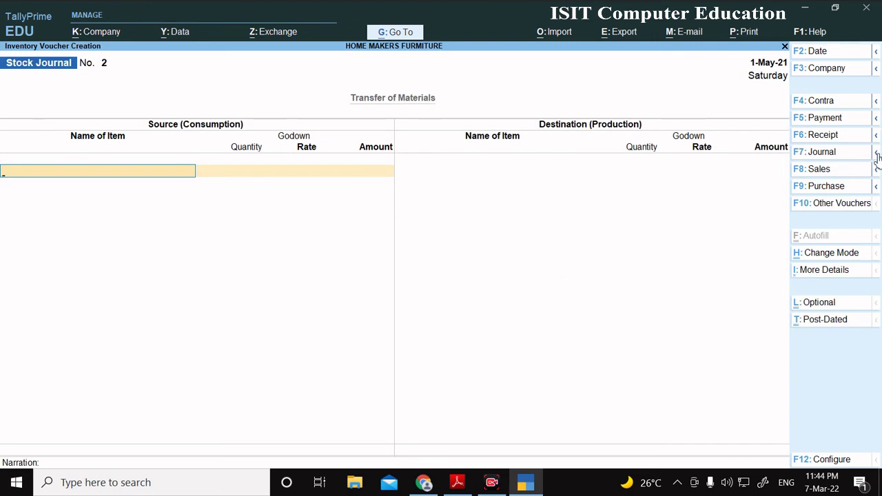
- Change the voucher type to Rejections Out from the inactive voucher types and activate it
{"action": "left_click", "coordinate": [840, 208]}
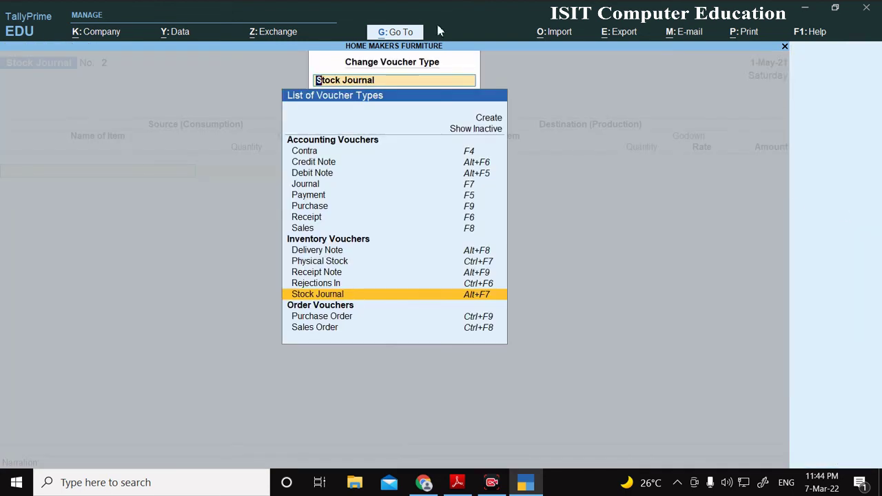
{"action": "left_click", "coordinate": [475, 129]}
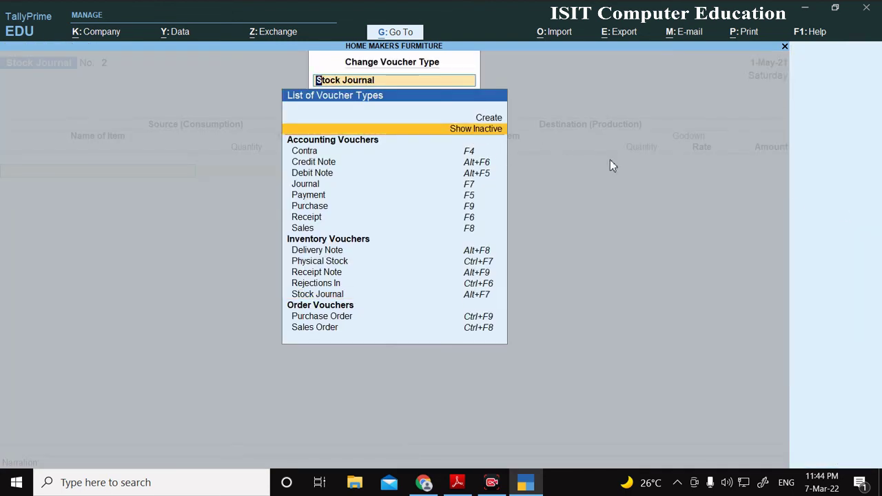
{"action": "key", "text": "Down"}
{"action": "key", "text": "Down"}
{"action": "key", "text": "Down"}
{"action": "key", "text": "Down"}
{"action": "key", "text": "Down"}
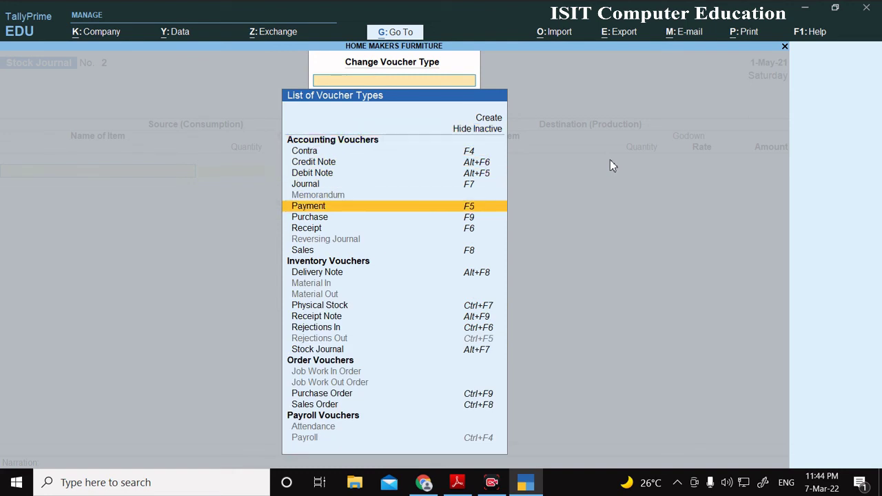
{"action": "key", "text": "Down"}
{"action": "key", "text": "Down"}
{"action": "key", "text": "Down"}
{"action": "key", "text": "Down"}
{"action": "key", "text": "Down"}
{"action": "key", "text": "Down"}
{"action": "key", "text": "Down"}
{"action": "key", "text": "Down"}
{"action": "key", "text": "Down"}
{"action": "key", "text": "Down"}
{"action": "key", "text": "Down"}
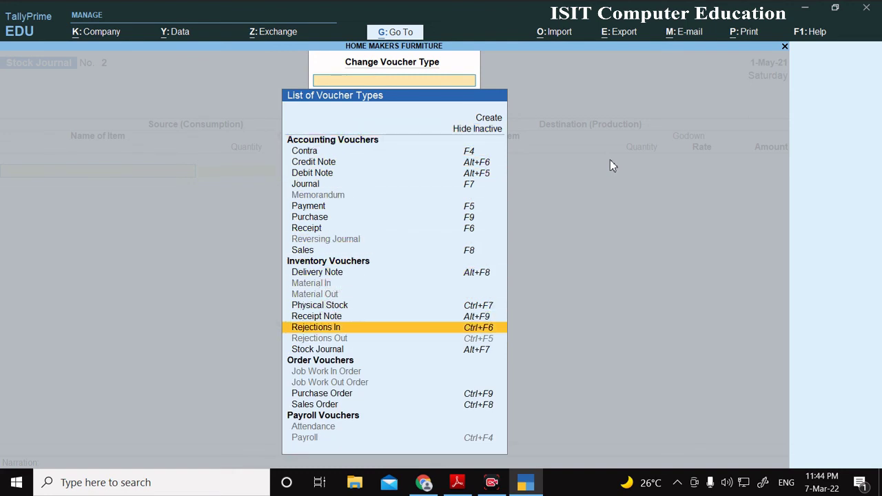
{"action": "key", "text": "Down"}
{"action": "key", "text": "Return"}
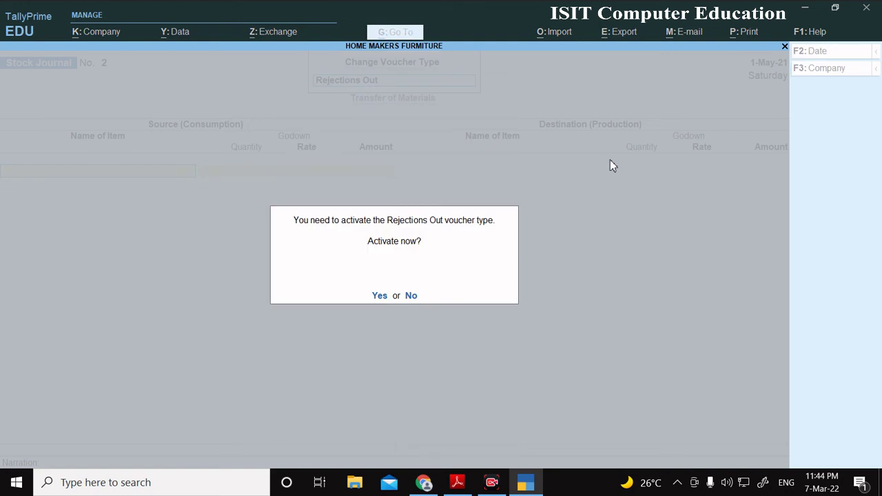
{"action": "key", "text": "y"}
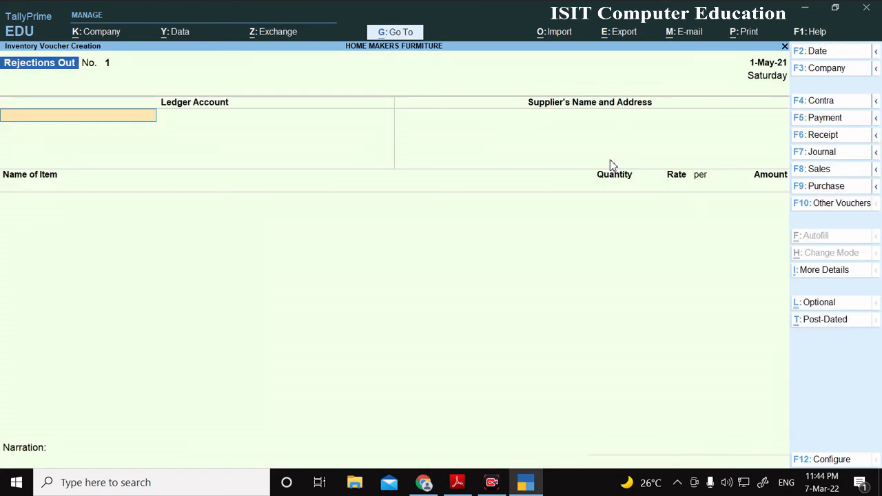
- Reopen voucher creation and set DAMRO as the ledger account of the Rejections Out voucher
{"action": "type", "text": "D"}
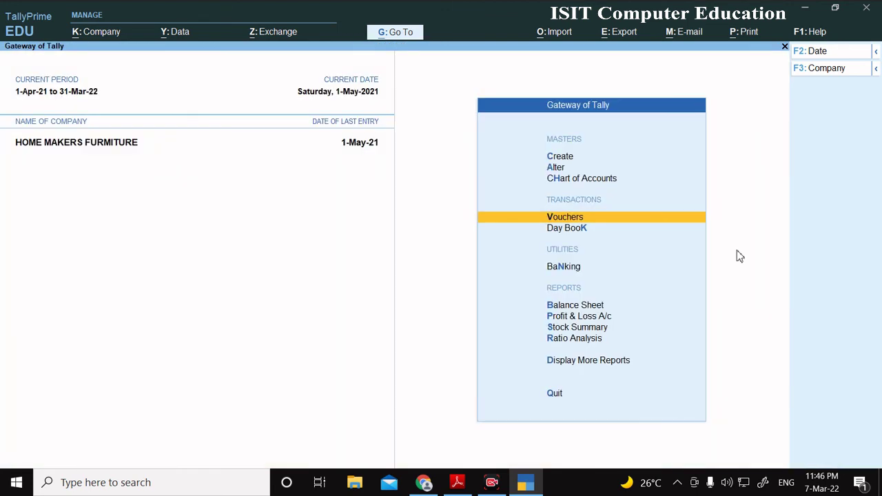
{"action": "key", "text": "Return"}
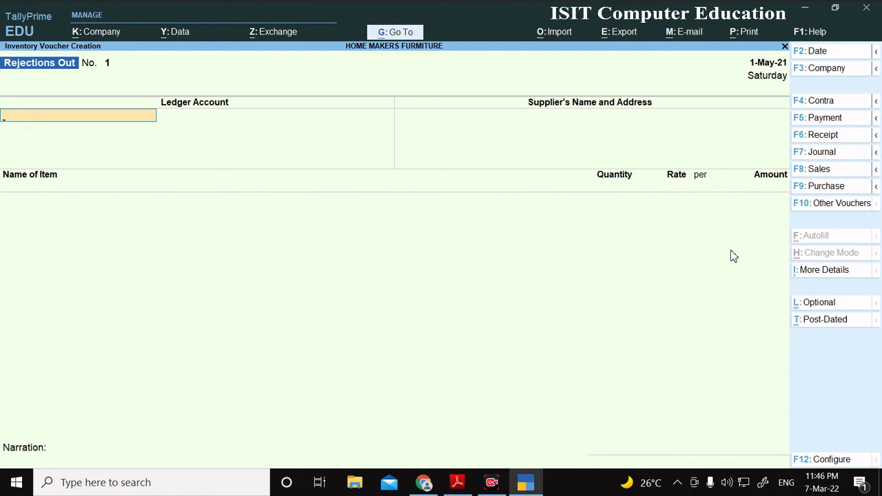
{"action": "type", "text": "D"}
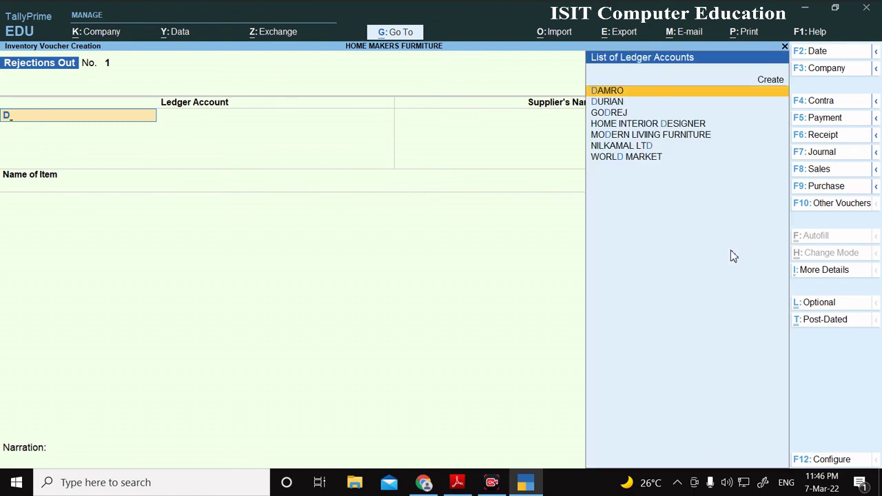
{"action": "key", "text": "Return"}
{"action": "key", "text": "Return"}
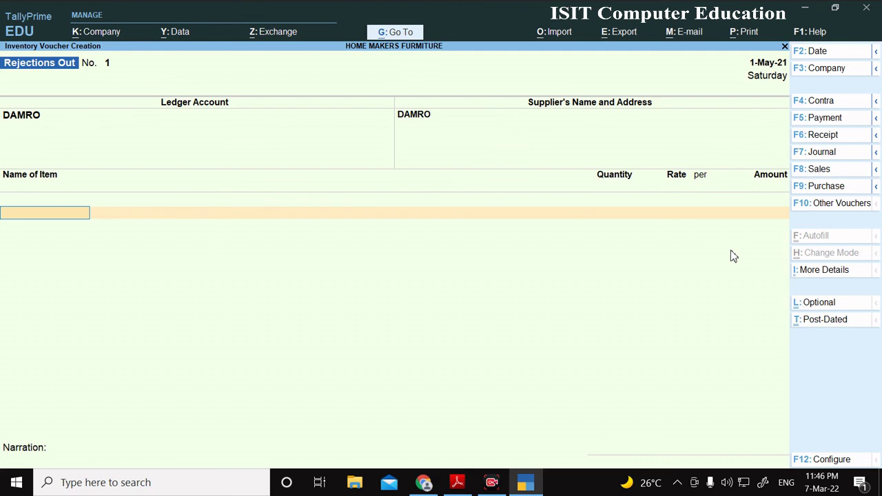
- Add Computer Table to the Rejections Out voucher under tracking number 1 and order number 1, taken from Godown
{"action": "type", "text": "Com"}
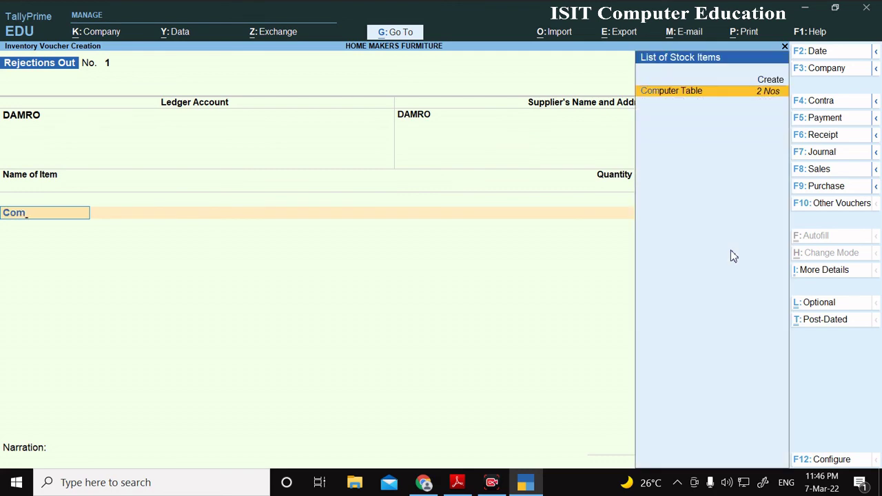
{"action": "key", "text": "Return"}
{"action": "key", "text": "Return"}
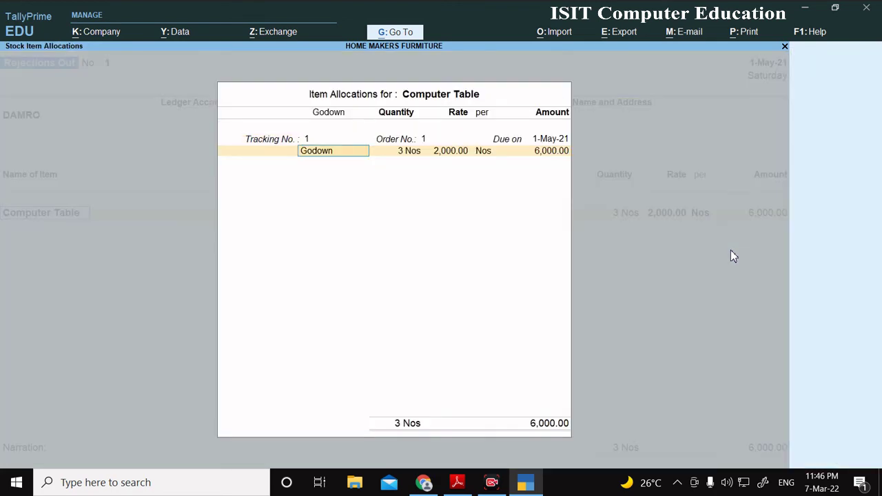
{"action": "key", "text": "Return"}
{"action": "key", "text": "Return"}
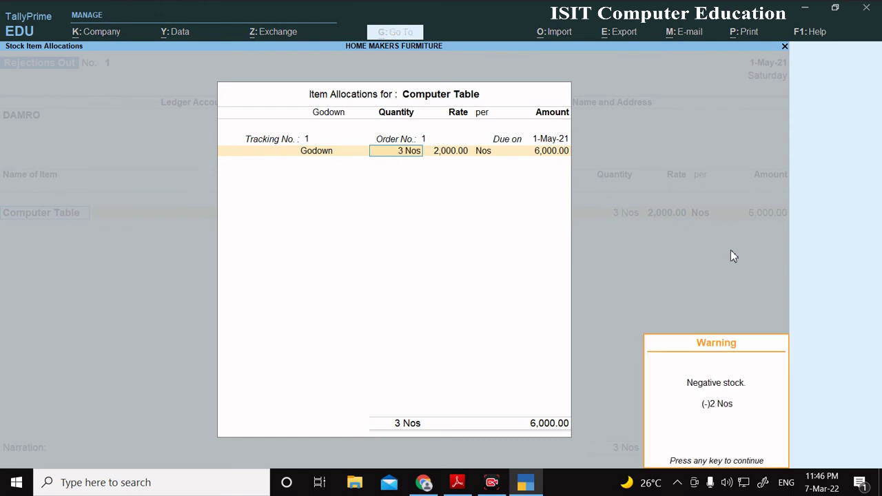
- Set the returned Computer Table quantity to 1 Nos, save the Rejections Out voucher and leave voucher creation
{"action": "key", "text": "Return"}
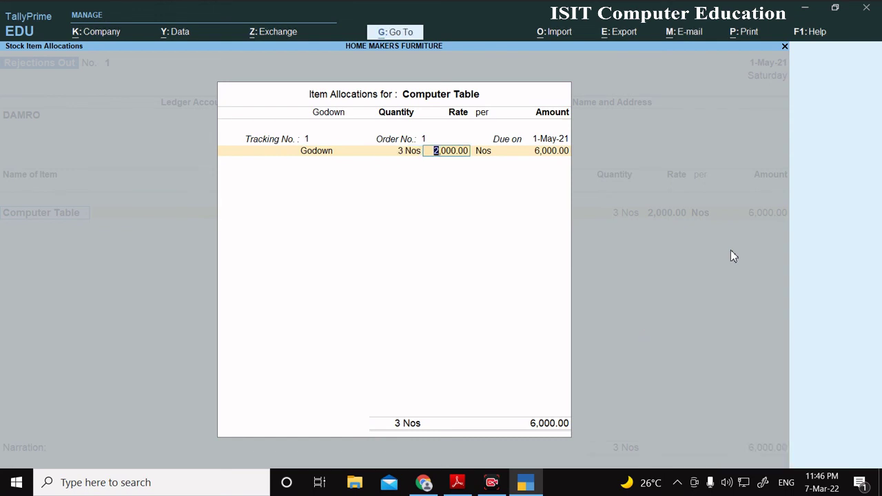
{"action": "key", "text": "BackSpace"}
{"action": "type", "text": "1"}
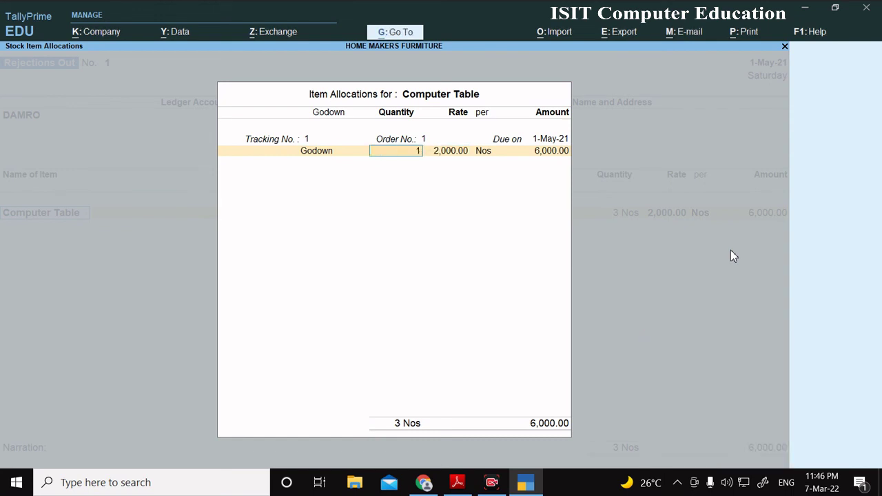
{"action": "key", "text": "Return"}
{"action": "key", "text": "ctrl+a"}
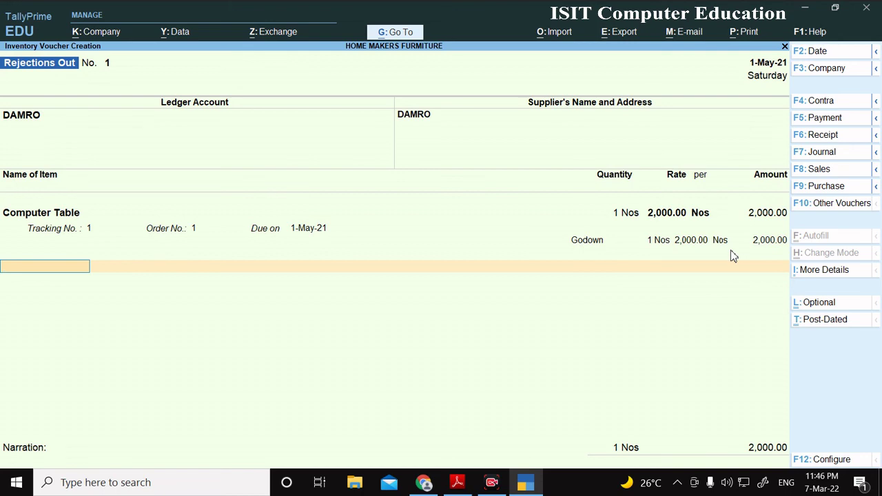
{"action": "key", "text": "ctrl+a"}
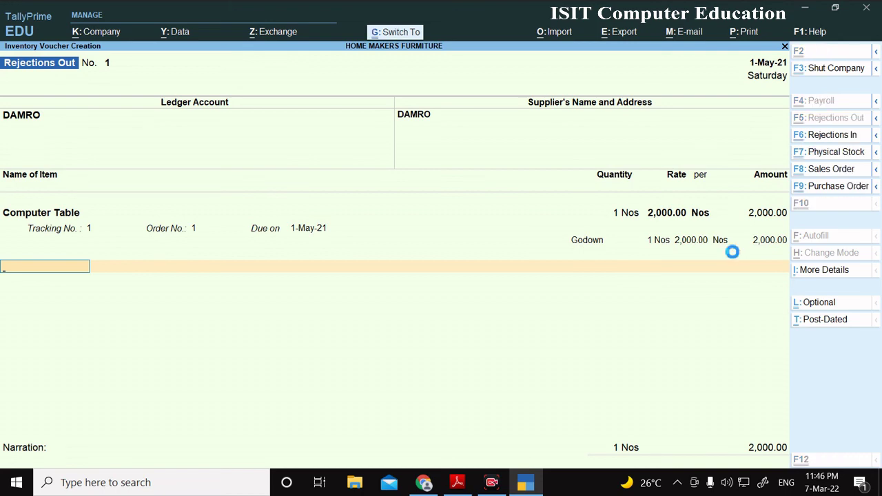
{"action": "key", "text": "Escape"}
{"action": "key", "text": "Return"}
- Open the Stock Summary and check the closing balance of Computer Table
{"action": "key", "text": "Down"}
{"action": "key", "text": "Down"}
{"action": "key", "text": "Down"}
{"action": "key", "text": "Down"}
{"action": "key", "text": "Down"}
{"action": "key", "text": "Down"}
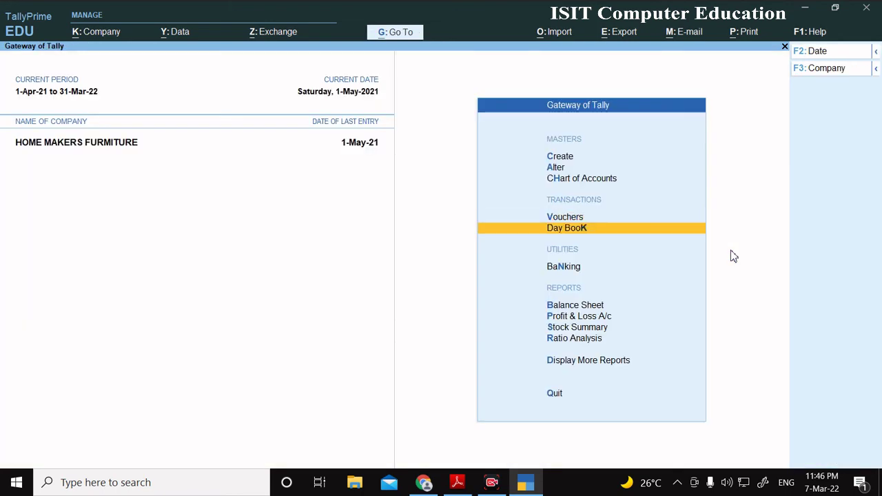
{"action": "key", "text": "Down"}
{"action": "key", "text": "Up"}
{"action": "key", "text": "Up"}
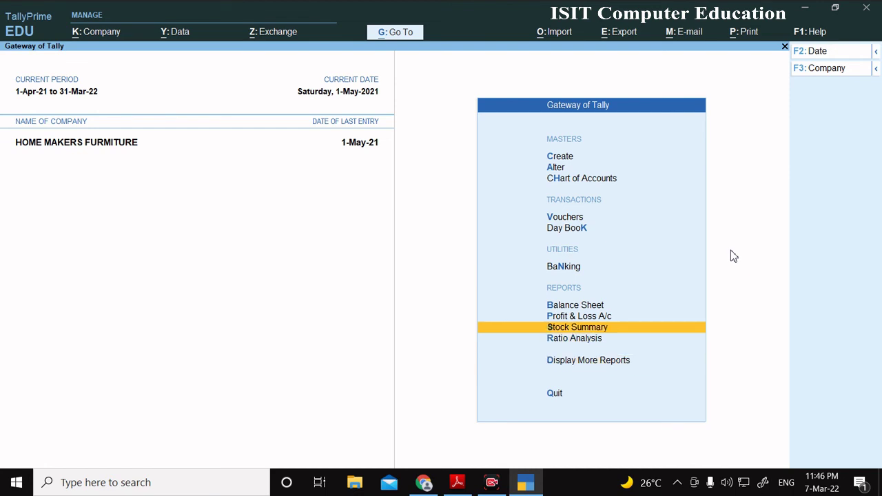
{"action": "key", "text": "Up"}
{"action": "key", "text": "Up"}
{"action": "key", "text": "Down"}
{"action": "key", "text": "Down"}
{"action": "key", "text": "Return"}
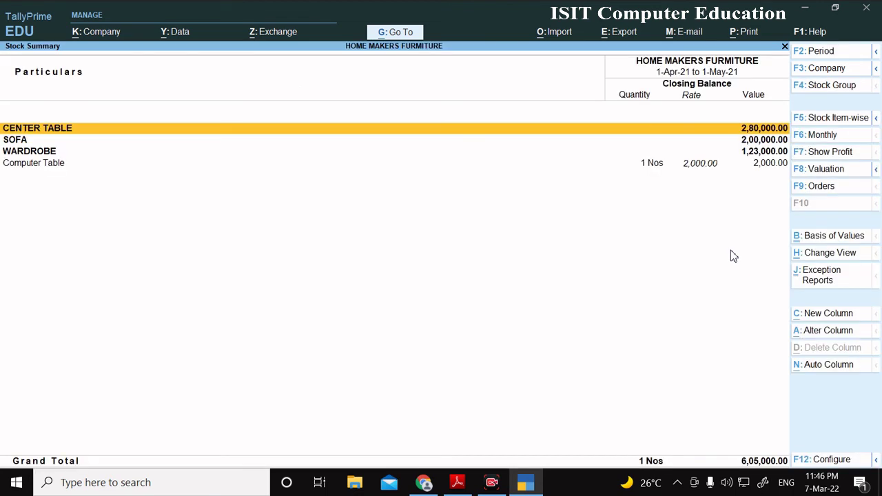
{"action": "key", "text": "Down"}
{"action": "key", "text": "Down"}
{"action": "key", "text": "Down"}
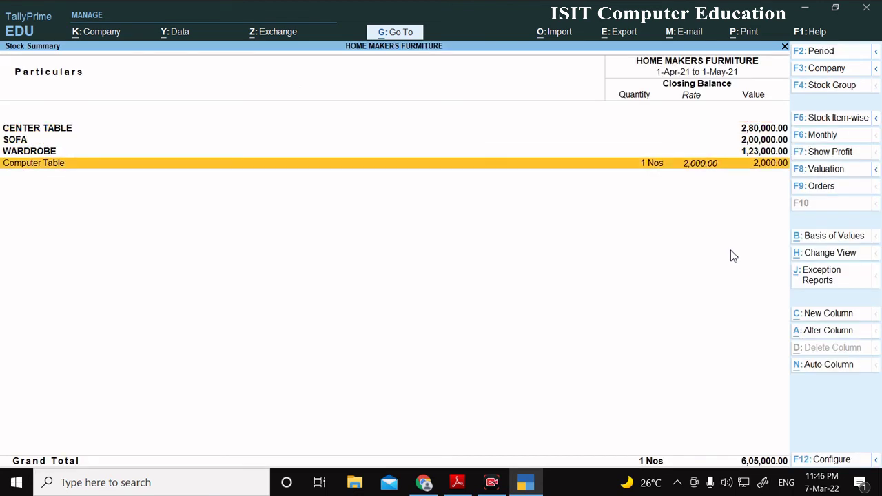